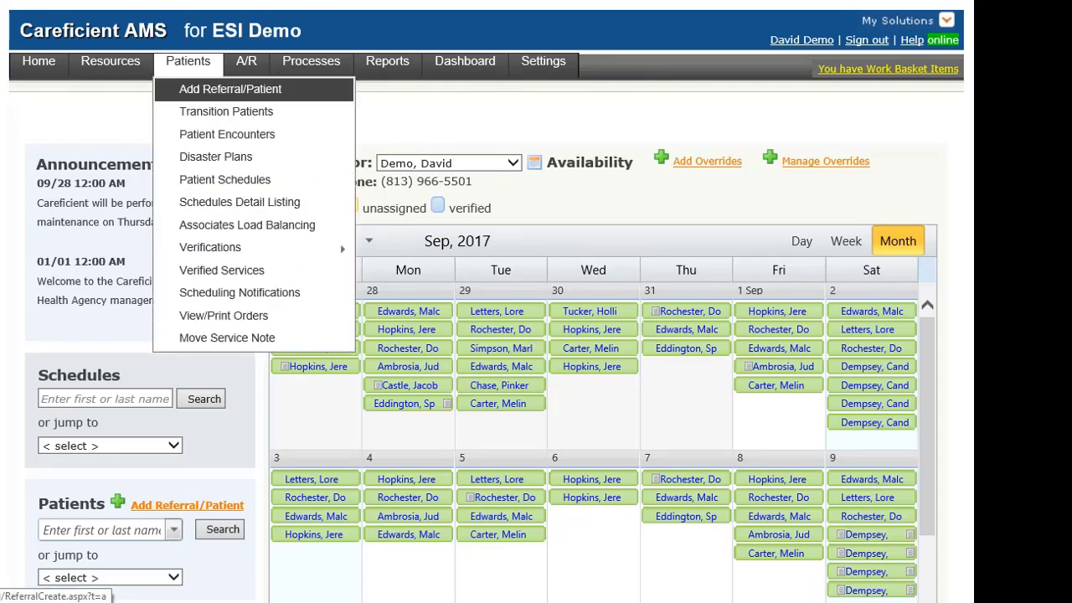
Choose Add Referral/Patient from the Patients menu to start a new referral.
click(230, 89)
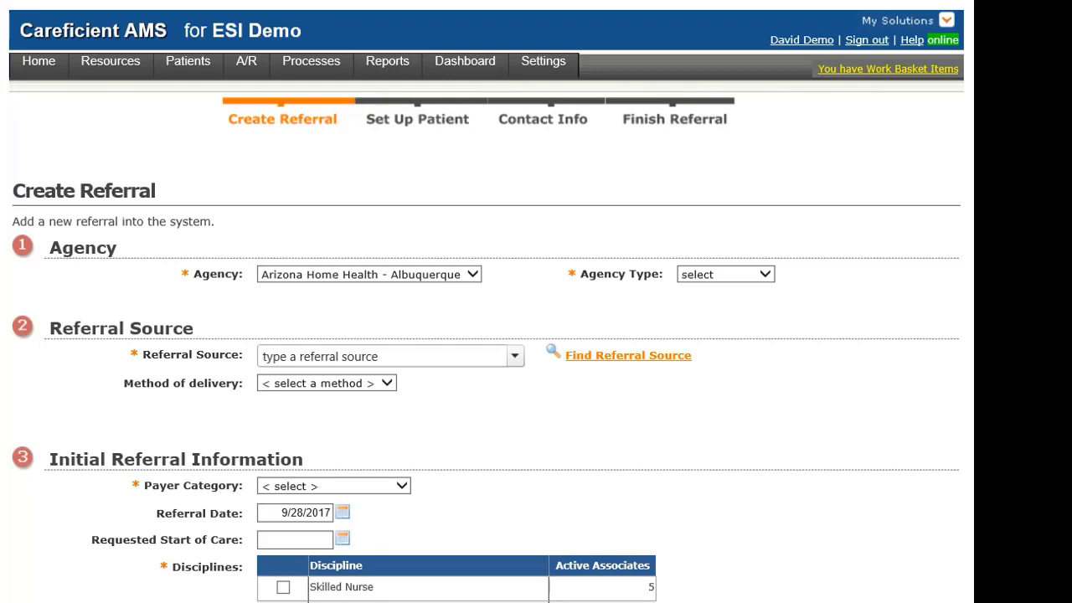
Set the agency to Tampa Bay Home Health with agency type Private Duty.
key(alt+Down)
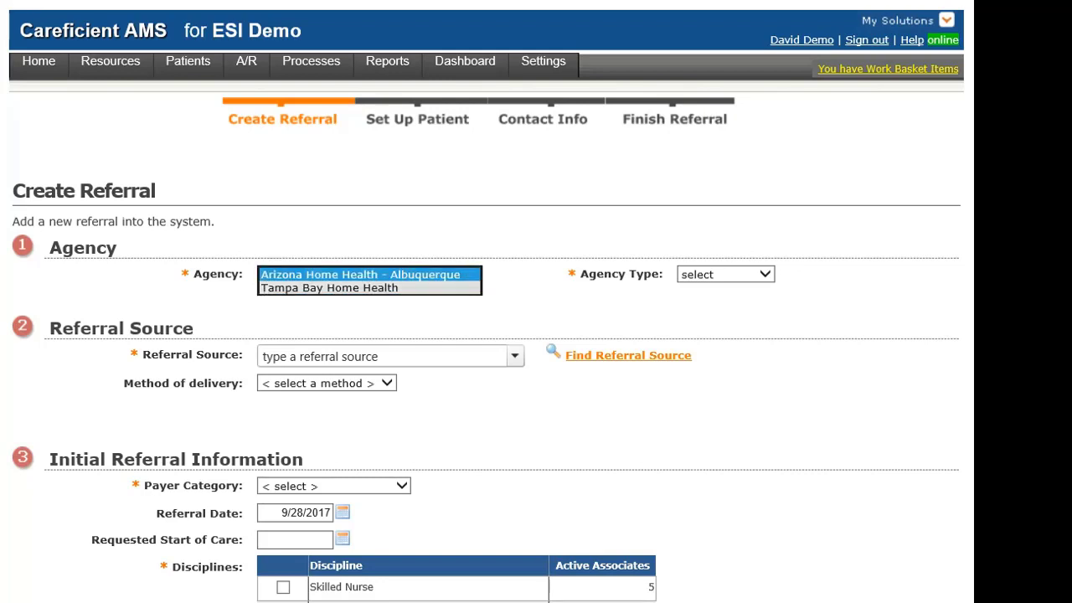
key(Down)
key(Return)
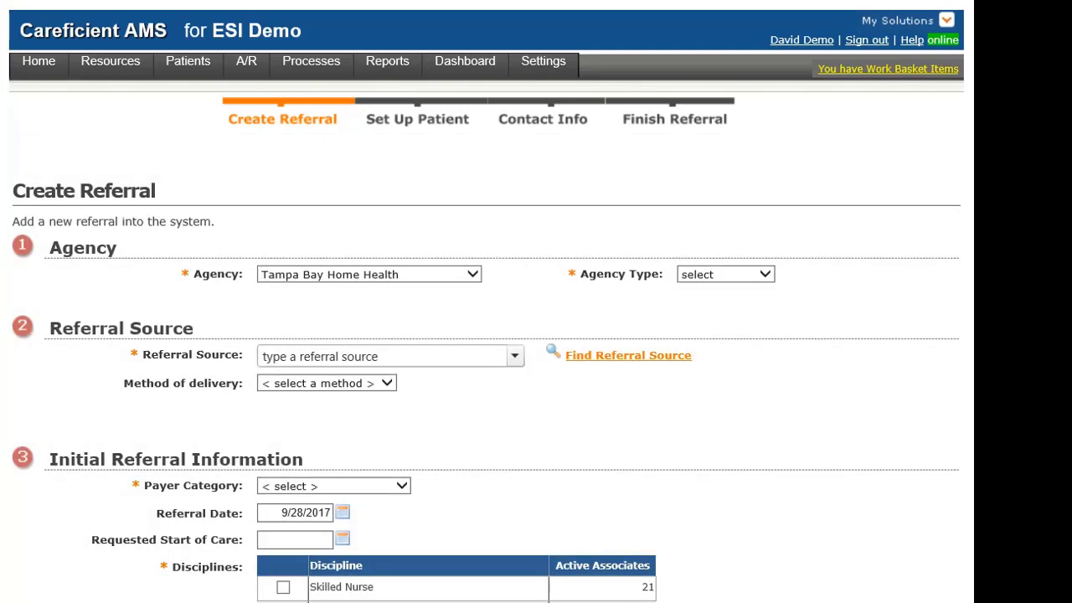
click(726, 275)
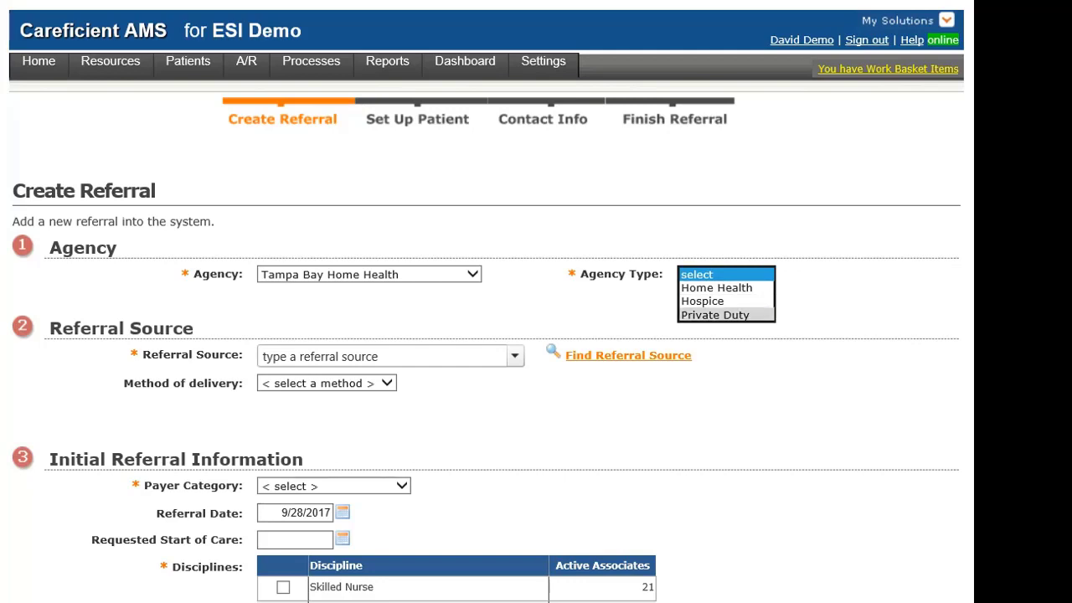
click(714, 315)
Set the referral source to Florida Medicaid Waiver - Chore Dept.
scroll(715, 315, down, 1)
scroll(714, 315, down, 1)
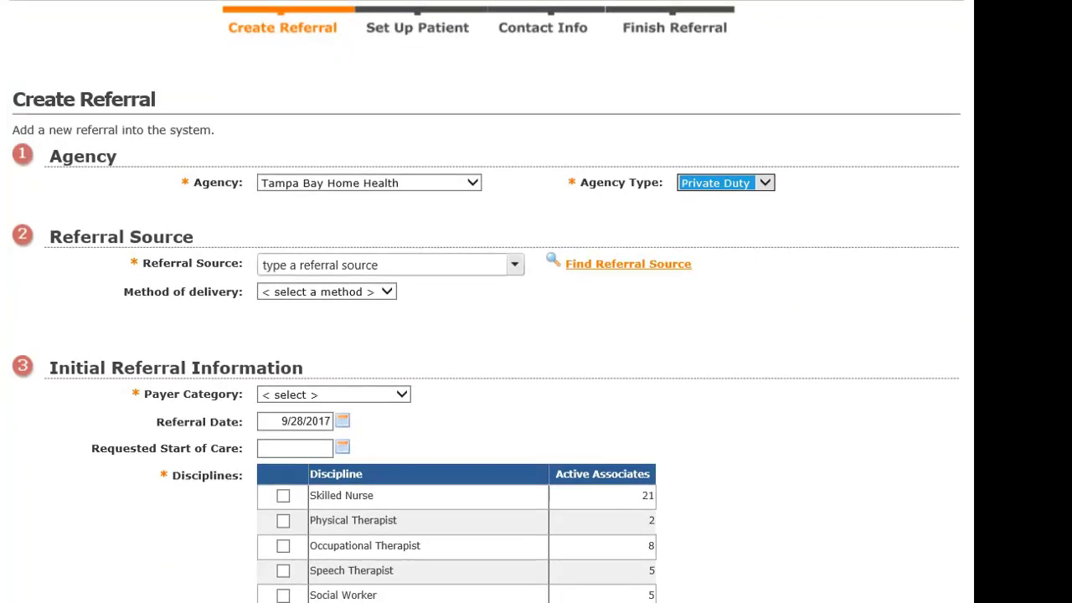
click(318, 265)
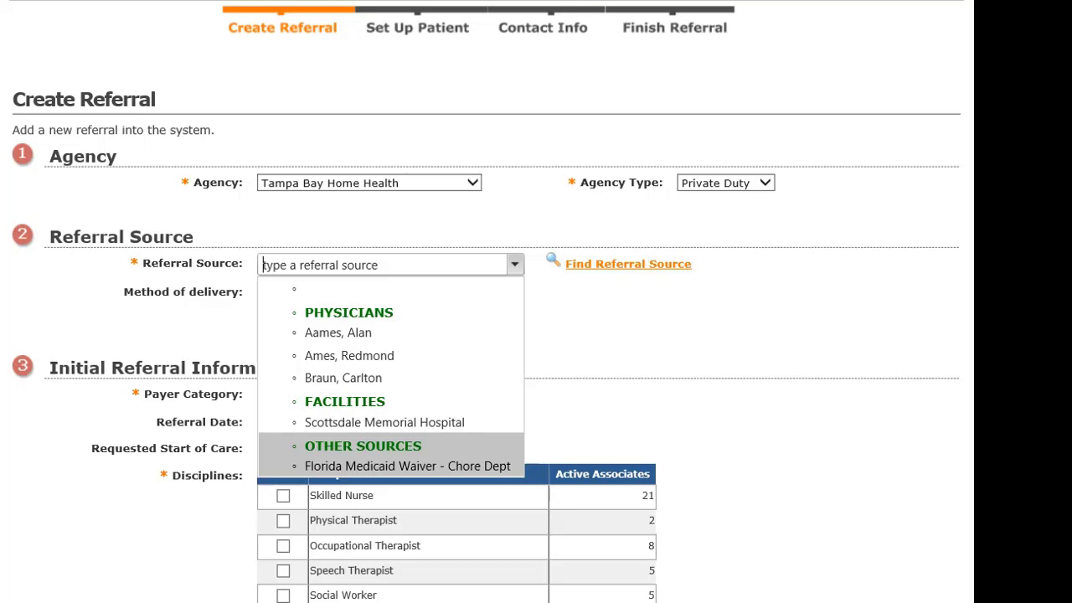
key(Return)
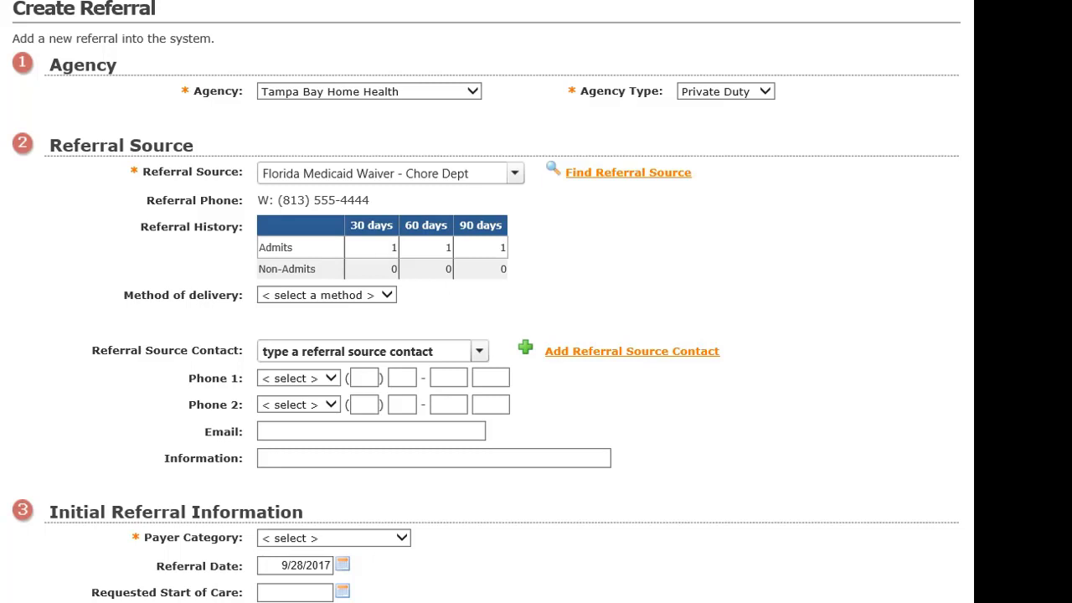
Select the only listed Referral Source Contact, filling in the Case Manager role and work phone.
scroll(536, 335, down, 1)
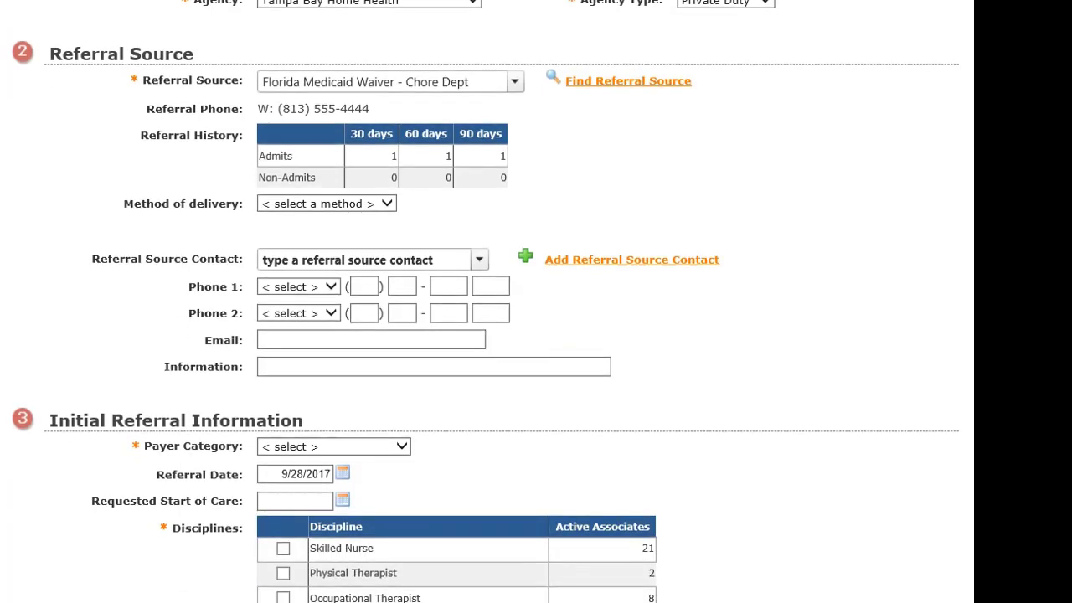
click(479, 259)
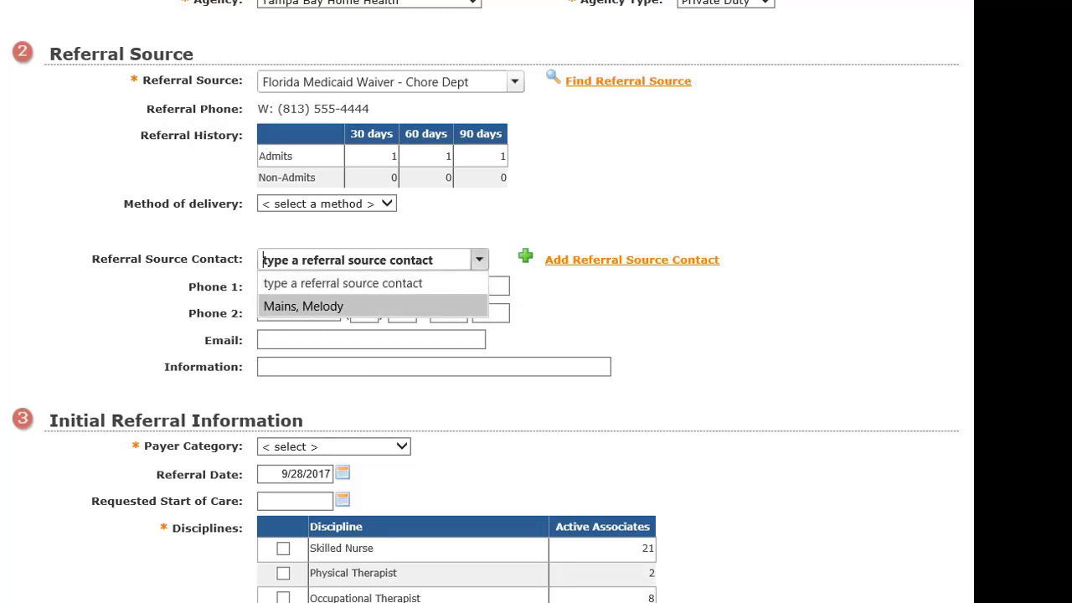
click(369, 306)
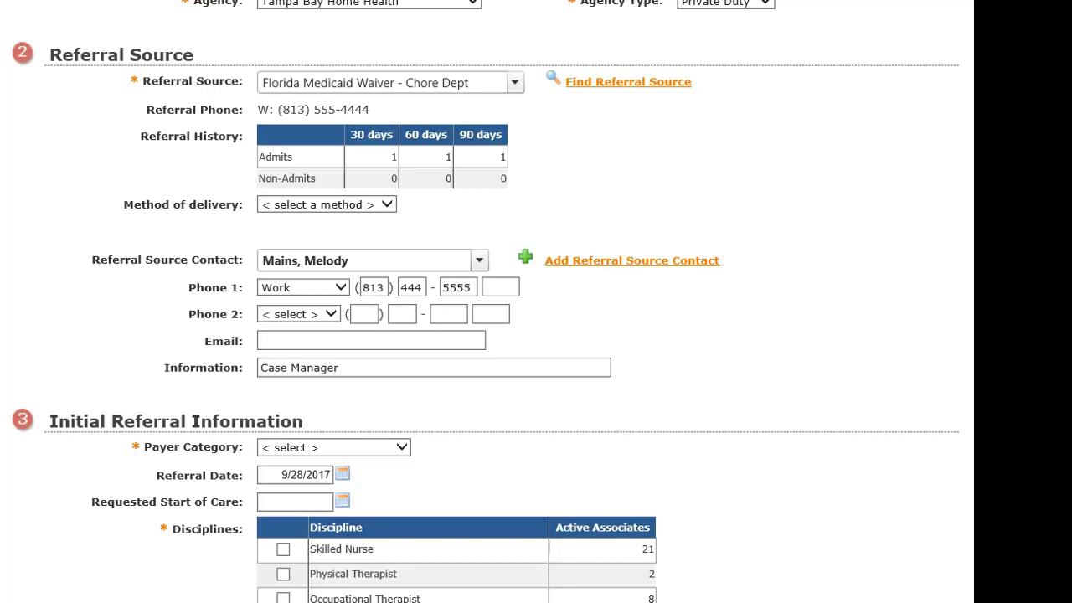
scroll(485, 301, down, 3)
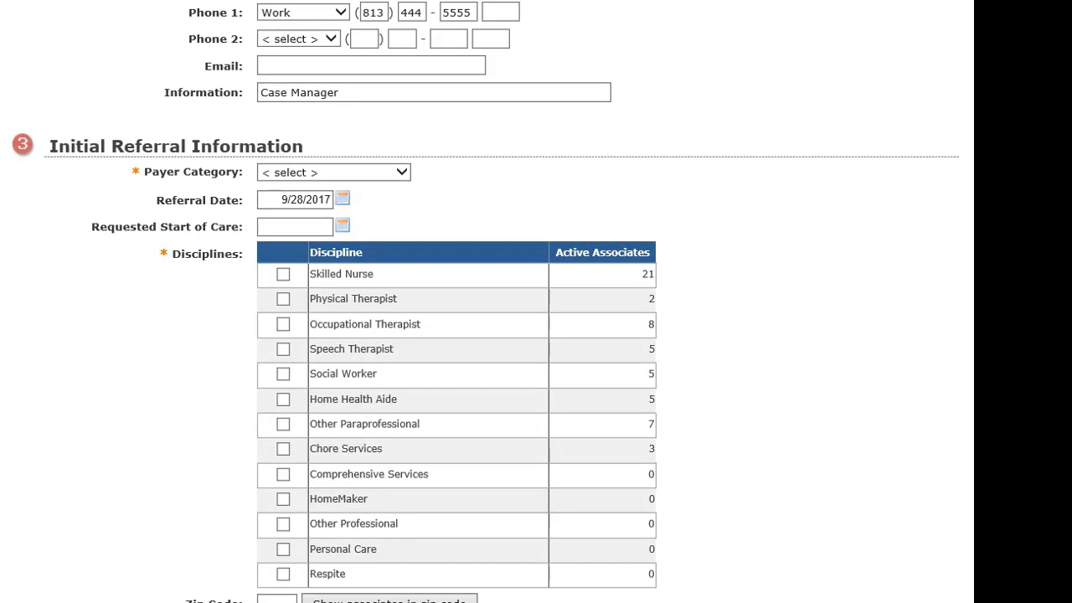
Set the payer category to Private Pay.
click(377, 173)
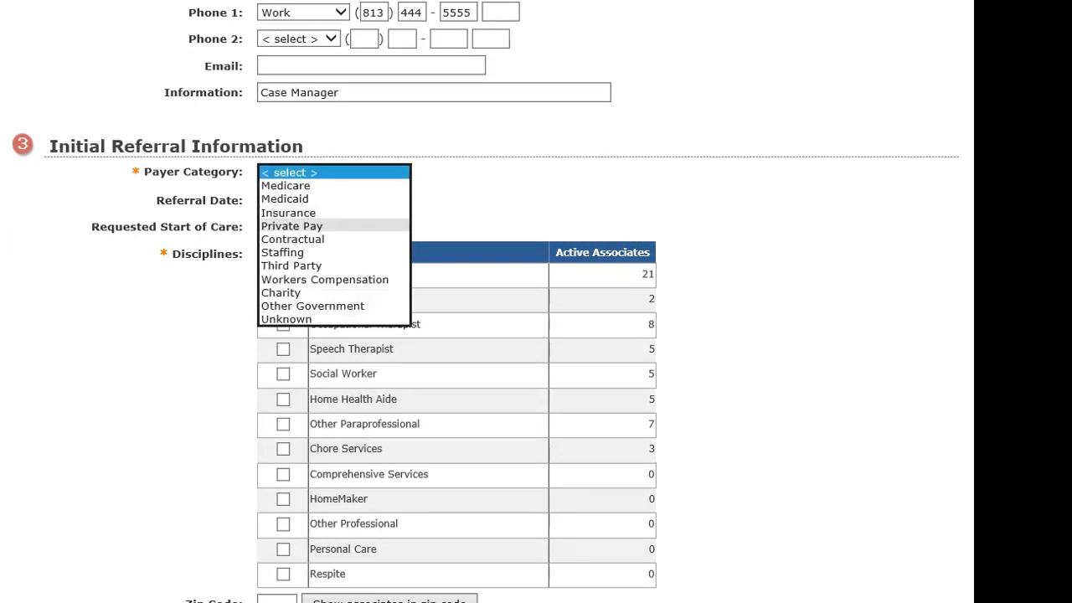
click(291, 225)
scroll(502, 364, down, 1)
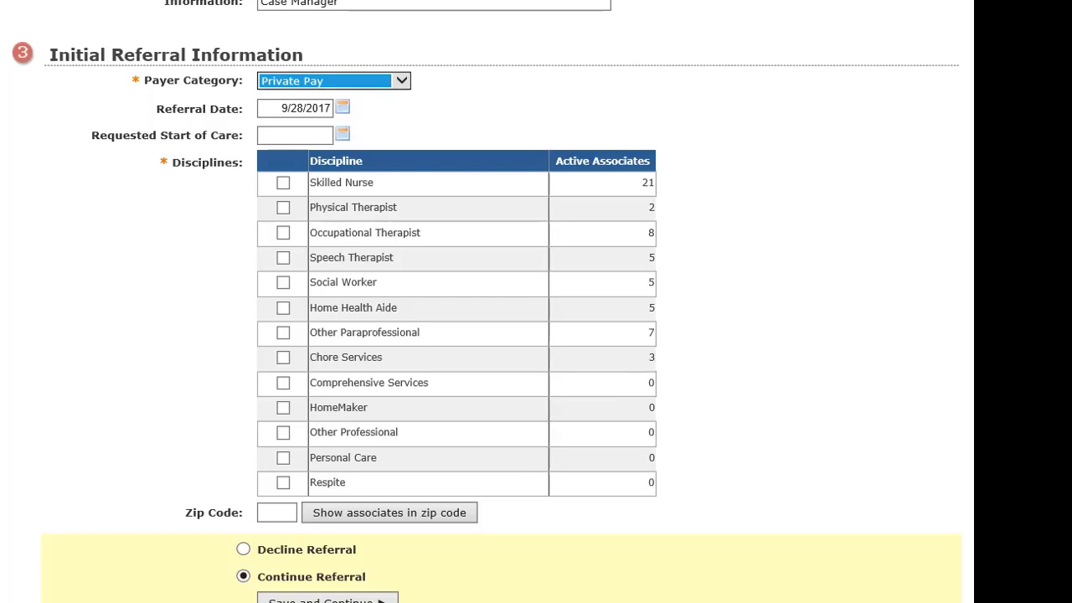
Enter 9/28/2017 as the requested start of care date.
click(295, 135)
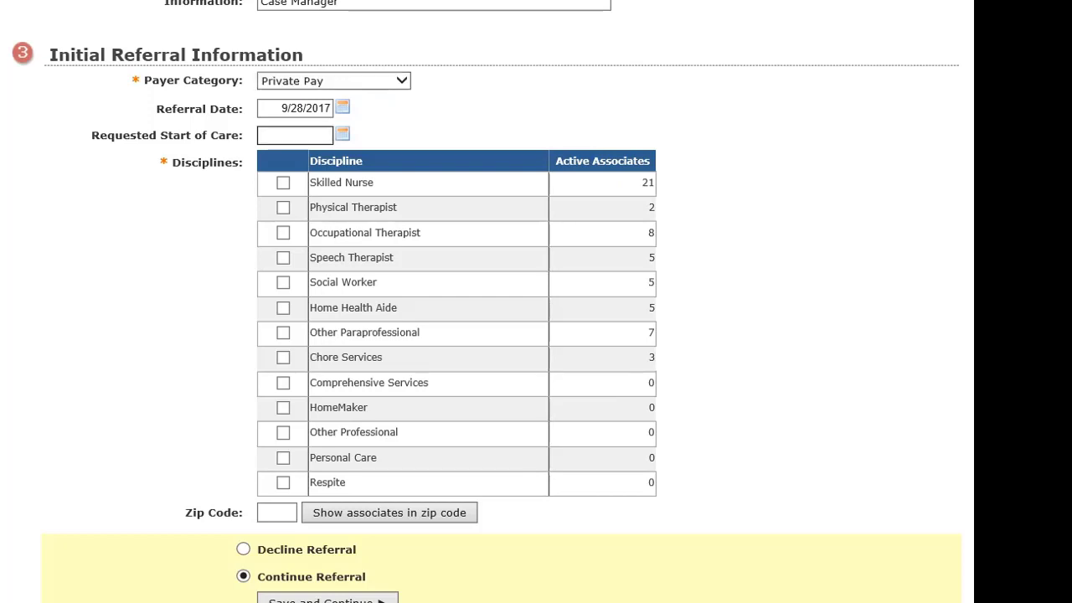
text(0)
key(Tab)
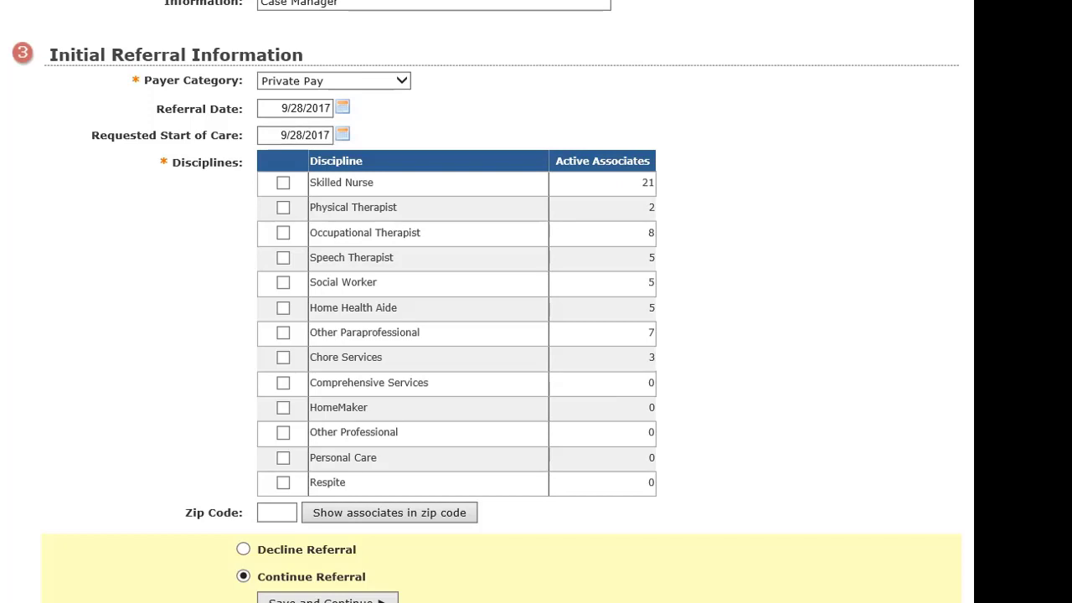
scroll(486, 301, down, 1)
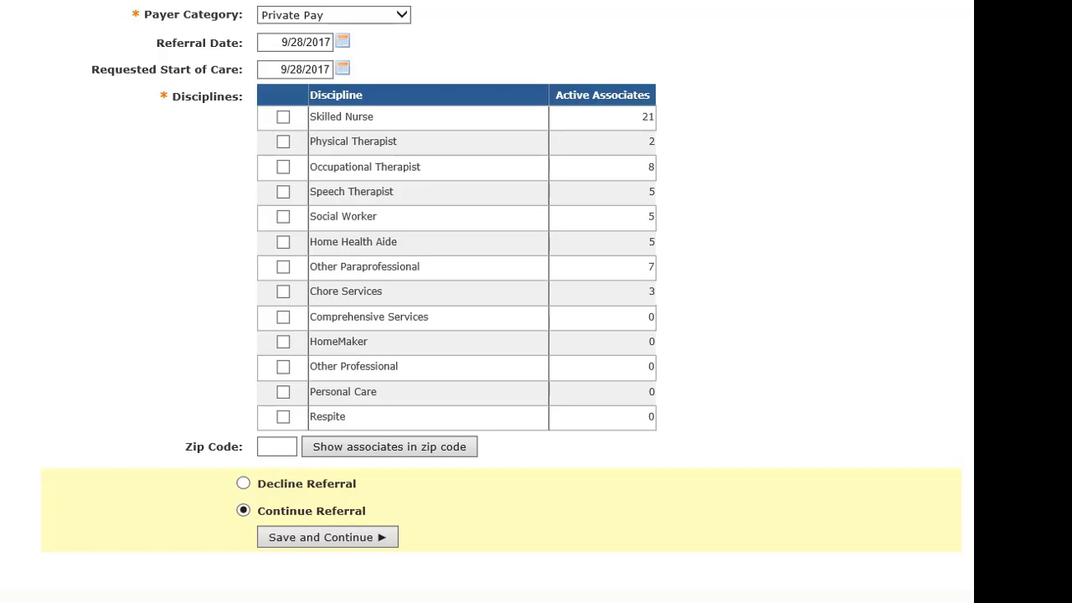
Tick the Personal Care discipline and save the referral to reach Set Up Patient.
click(283, 391)
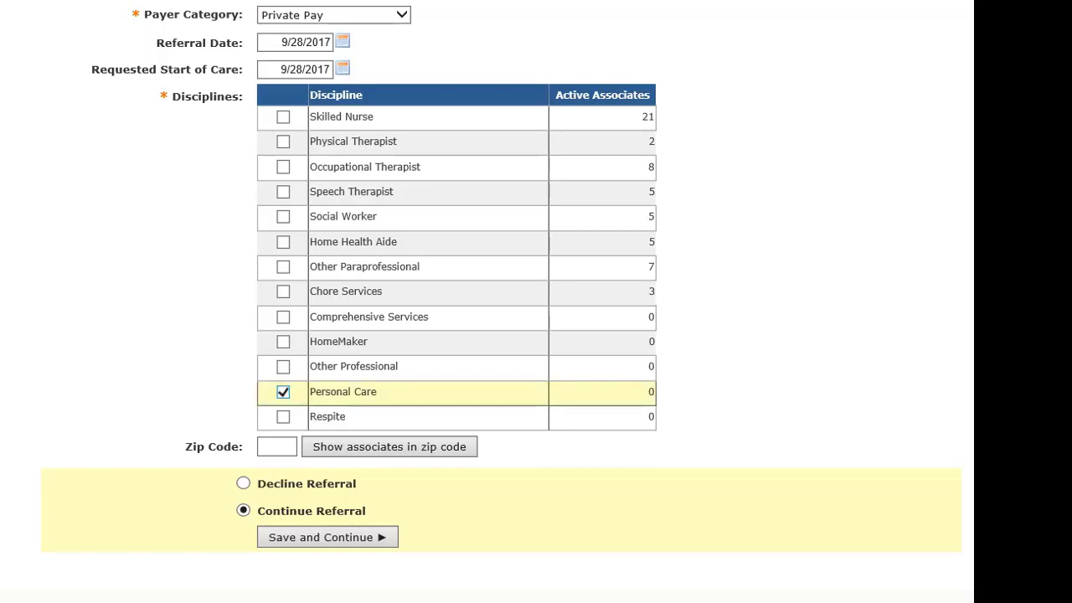
click(327, 537)
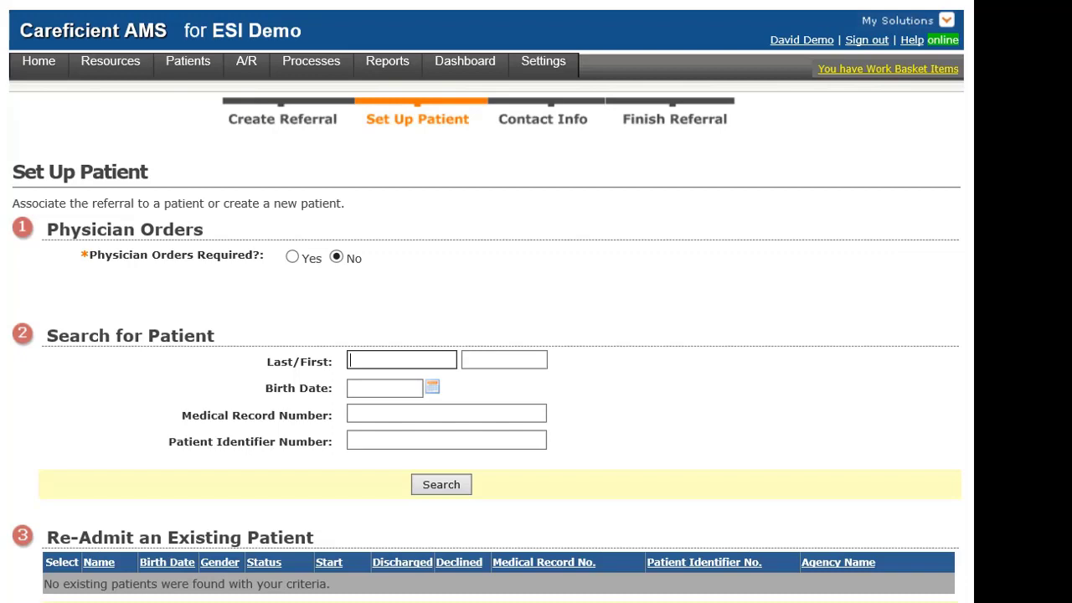
Search for existing patients by the patient's last and first name and birth date 1/9/1930.
key(Tab)
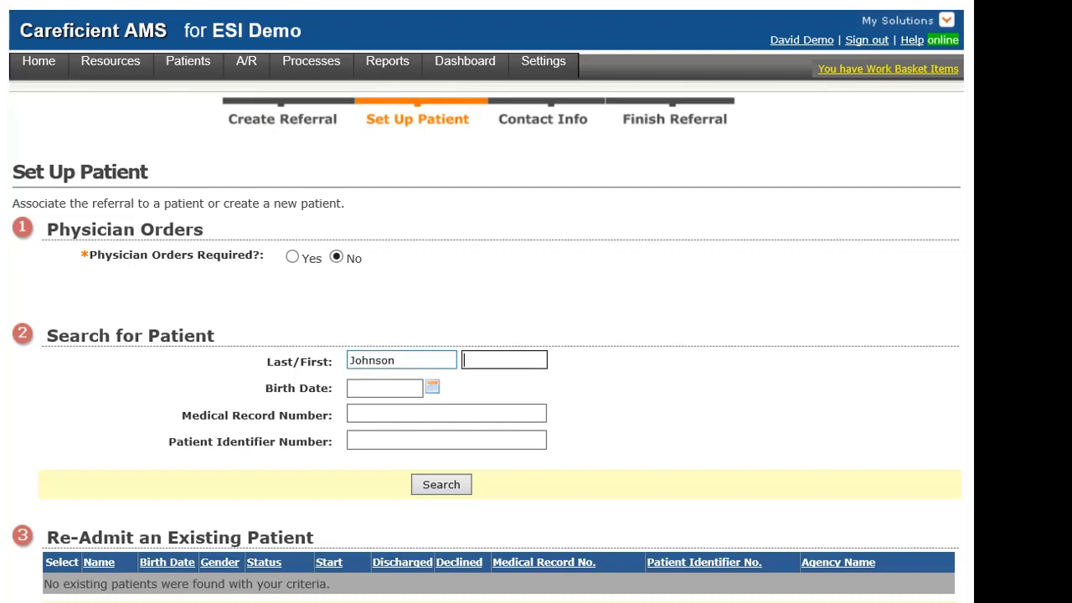
key(Tab)
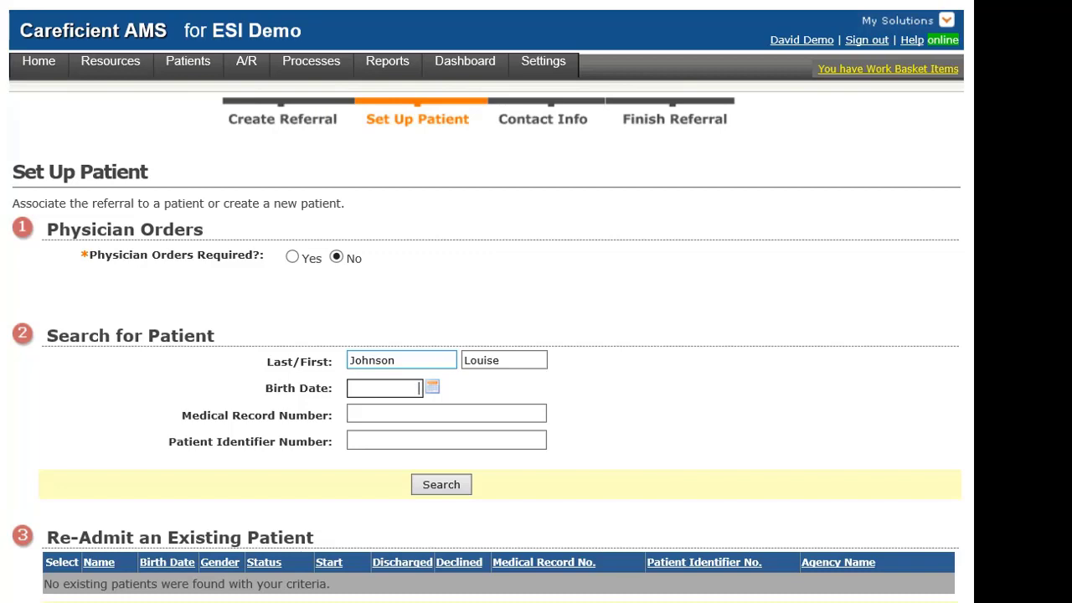
text(01091930)
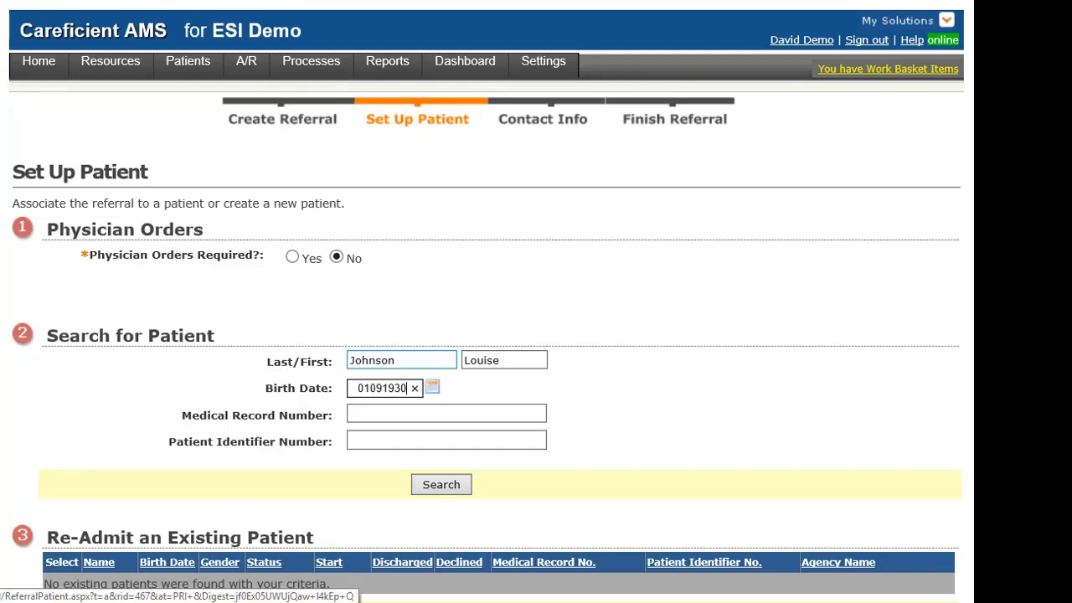
click(442, 485)
key(Return)
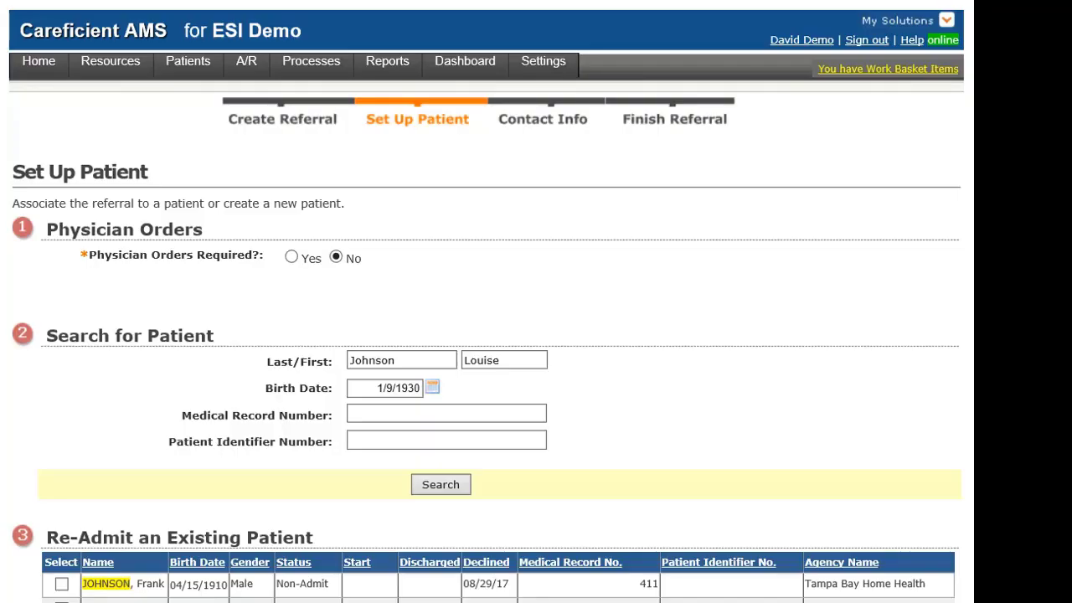
scroll(486, 335, down, 2)
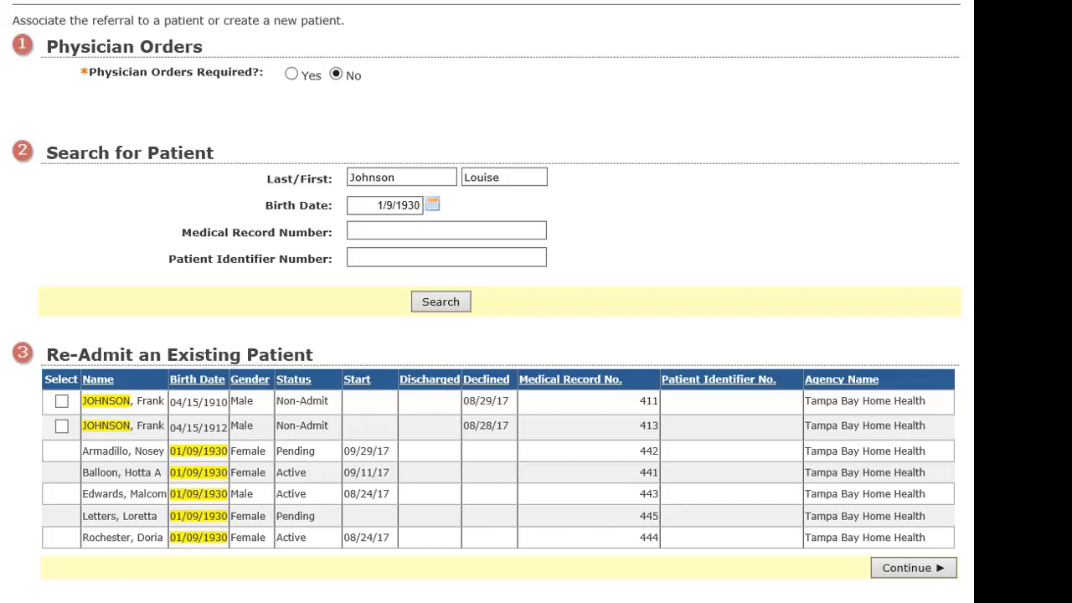
Add a new patient with gender Female, race White, marital status Married, and continue.
scroll(500, 301, down, 3)
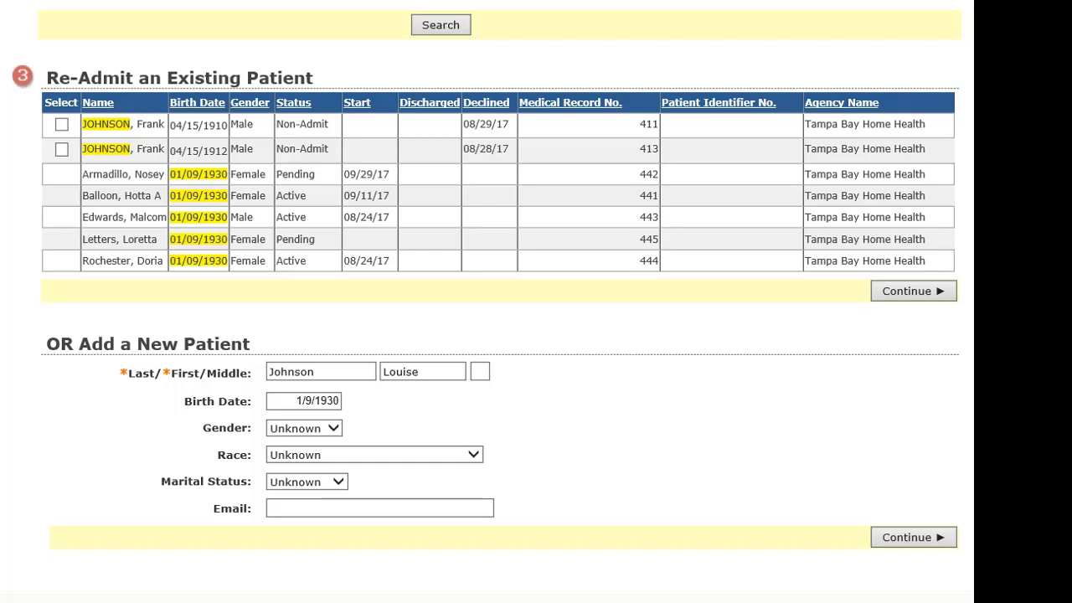
click(304, 428)
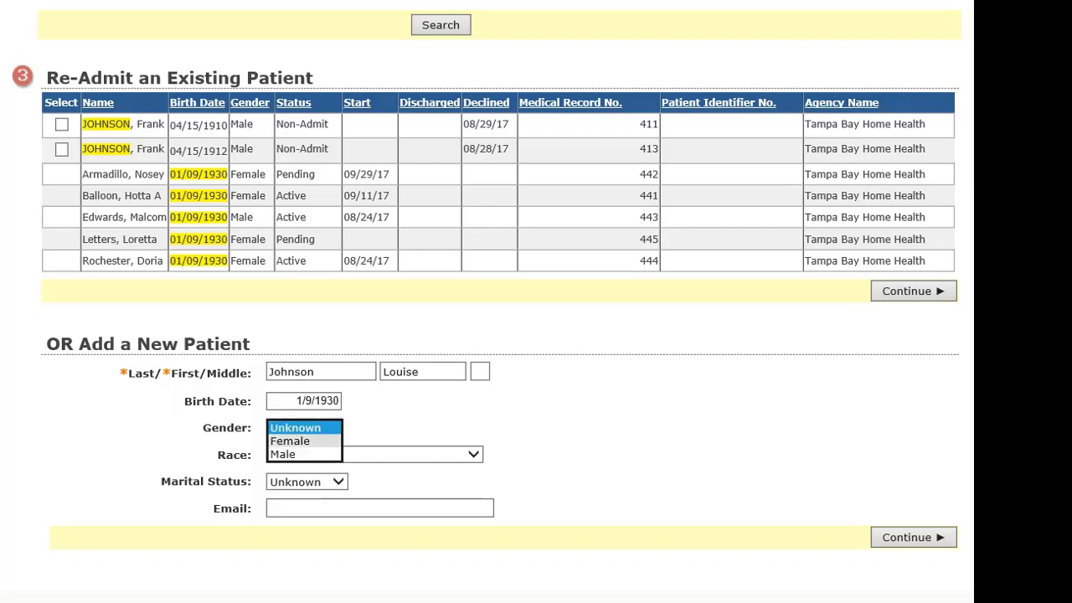
click(289, 440)
click(374, 455)
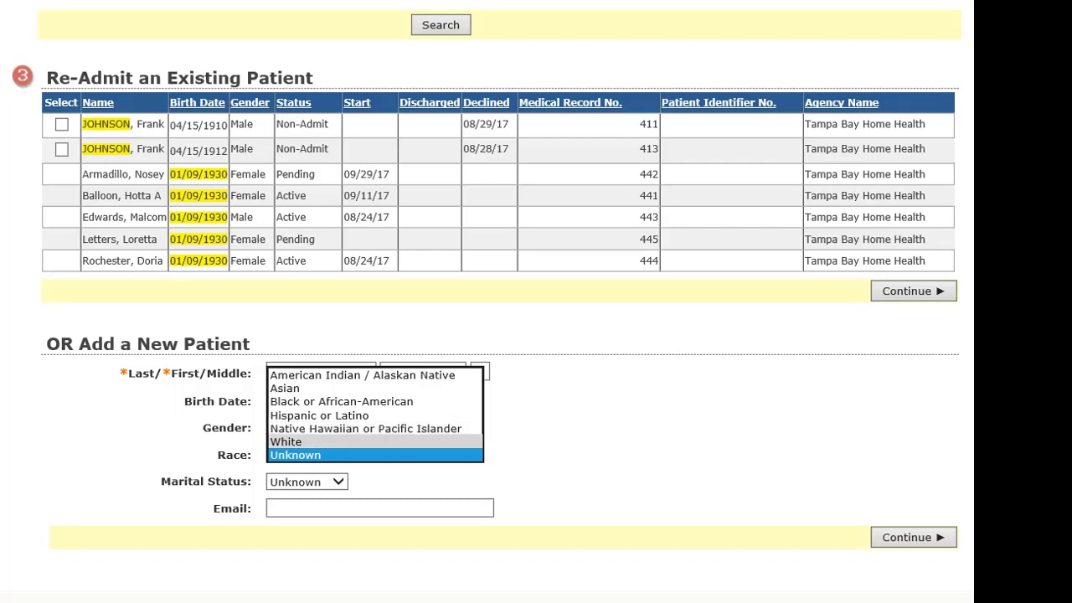
click(289, 442)
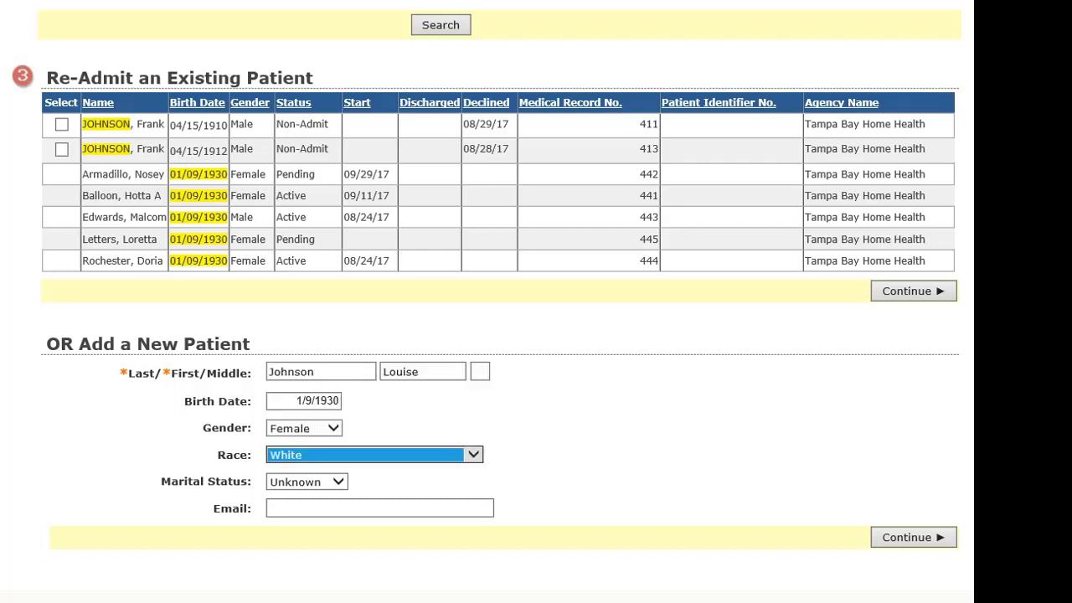
click(307, 481)
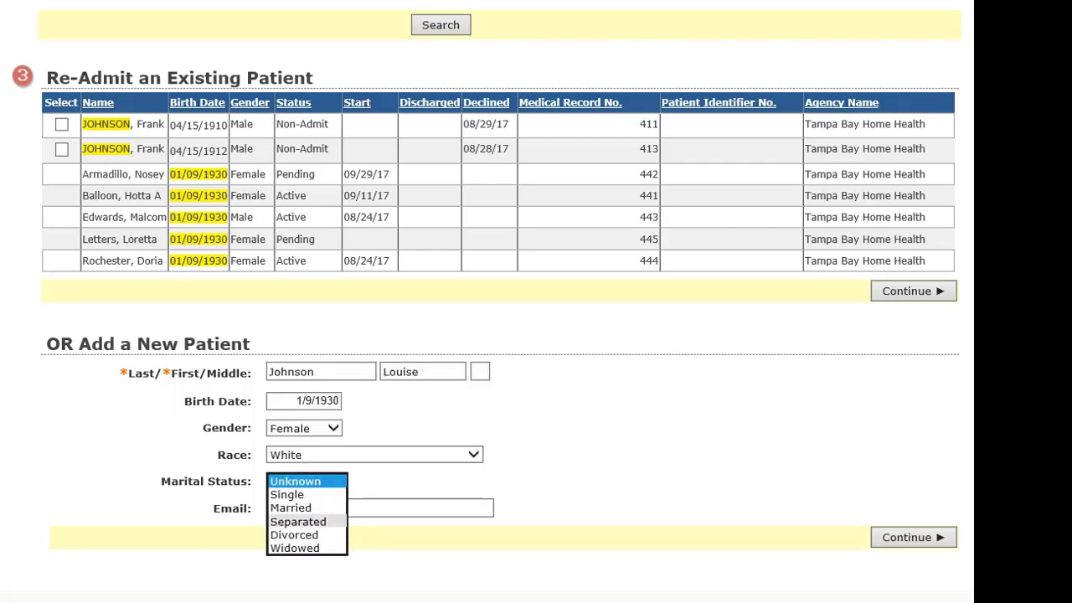
click(291, 507)
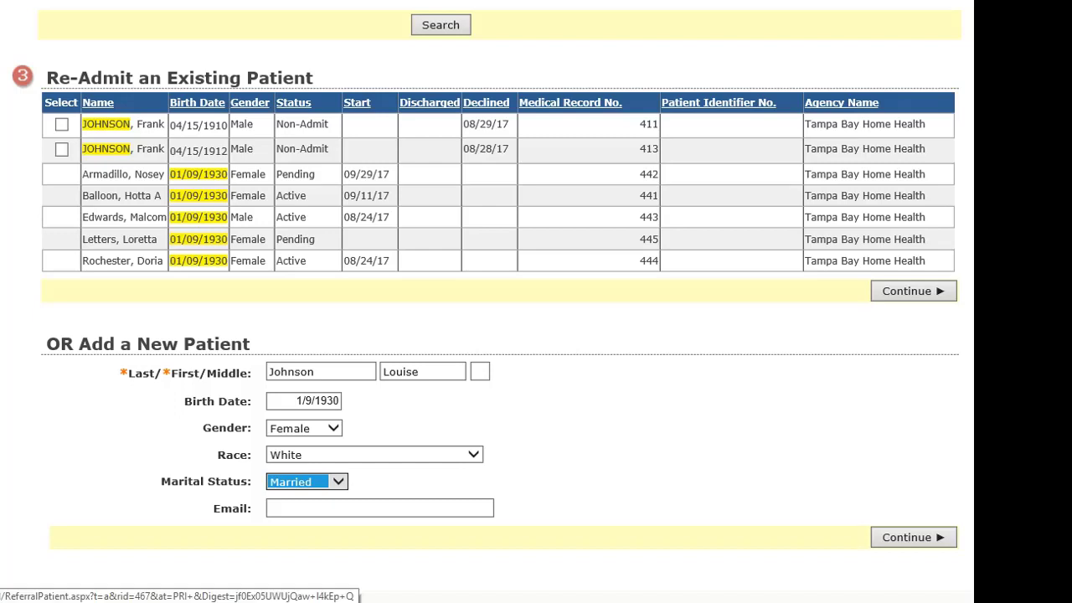
click(913, 536)
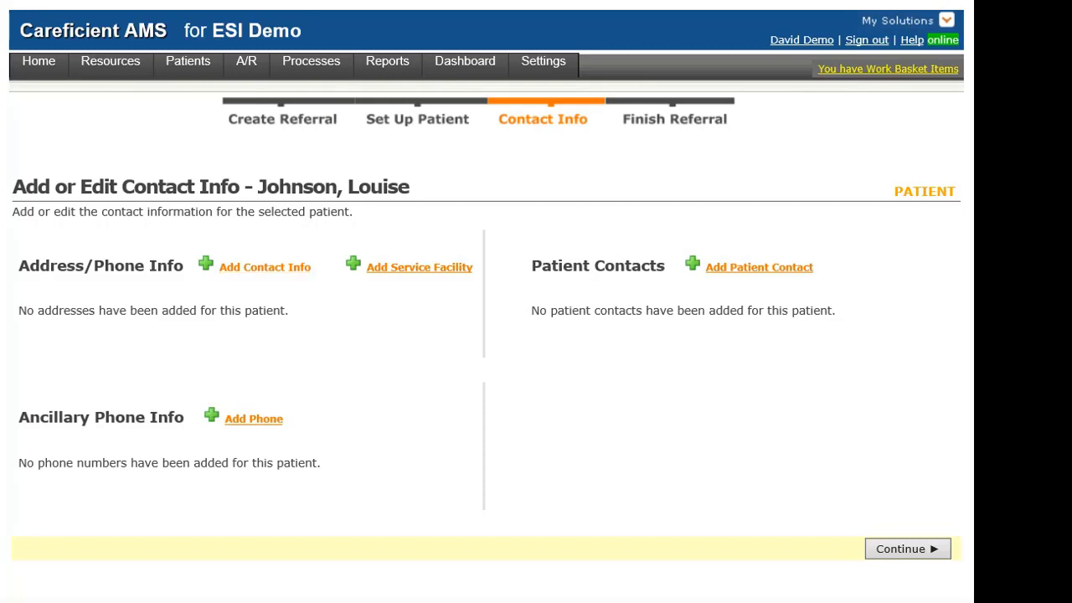
Enter the patient's Home address: street, city Tampa, state FL, zip code.
click(265, 267)
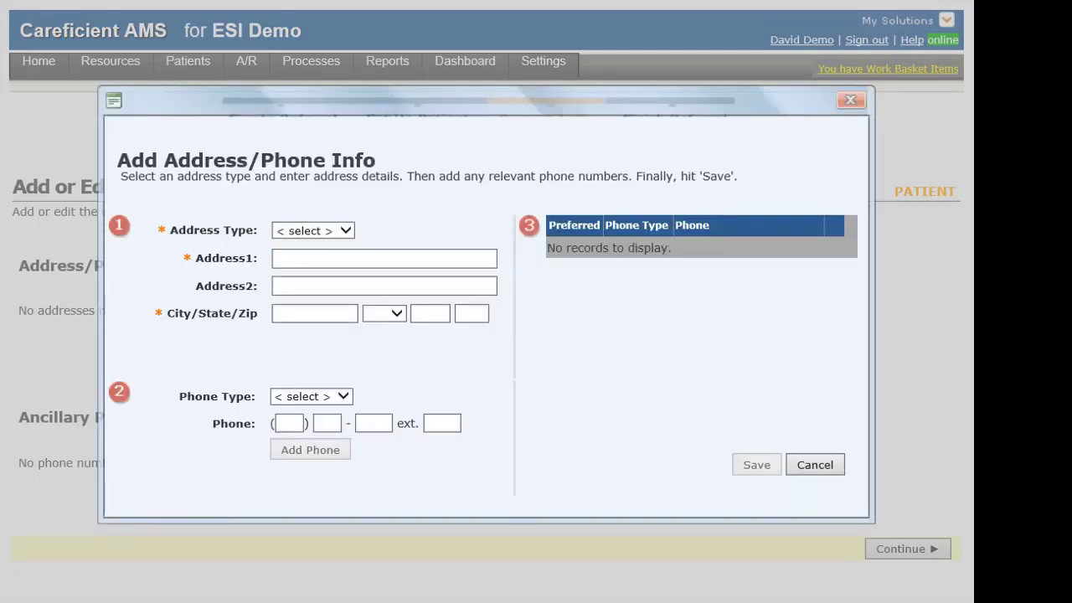
click(314, 231)
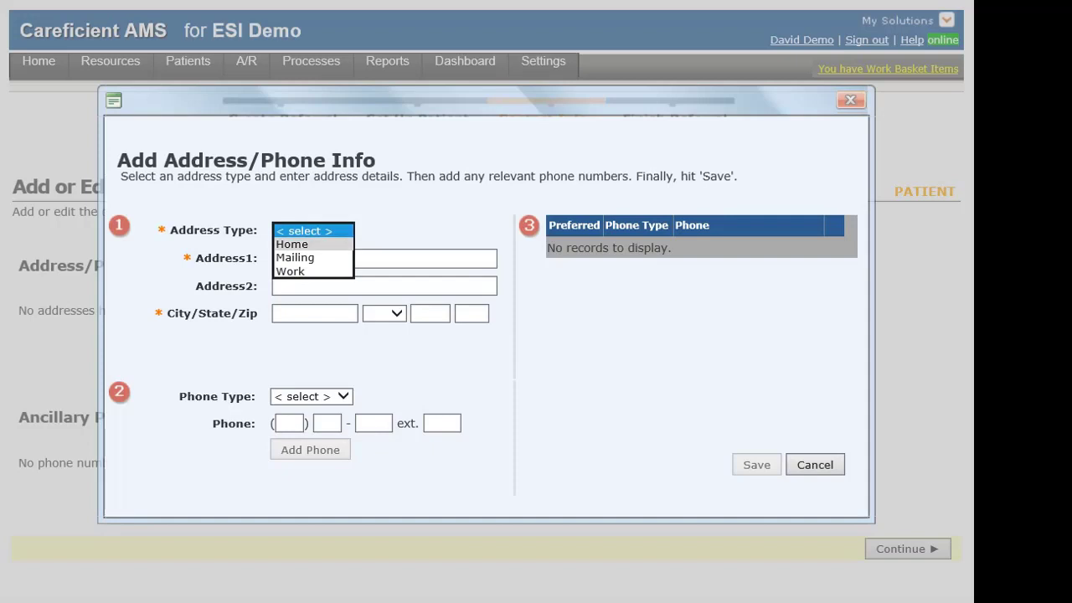
click(292, 244)
click(335, 259)
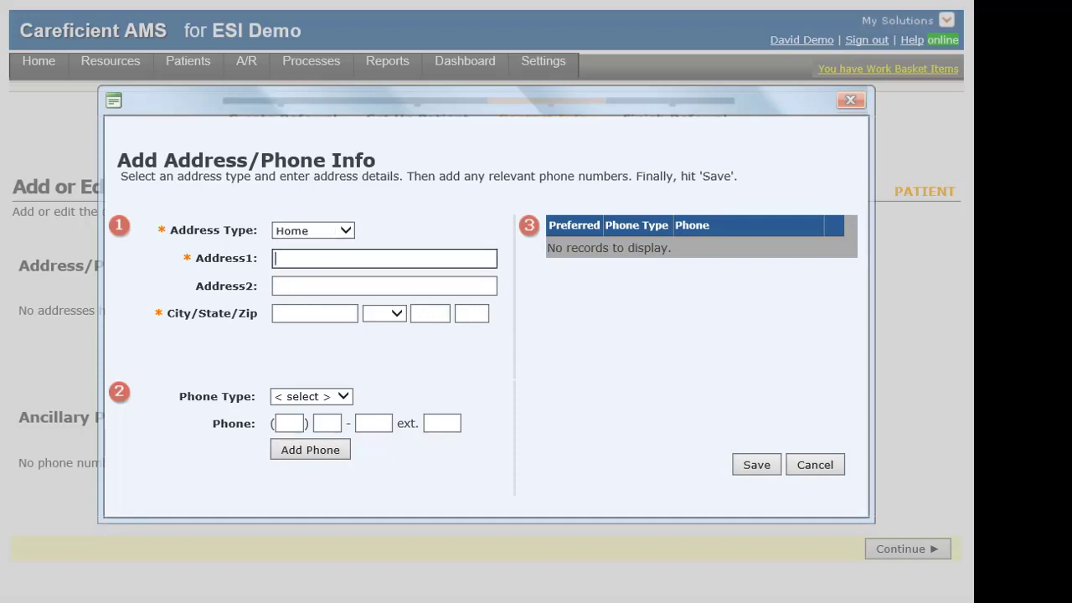
key(Tab)
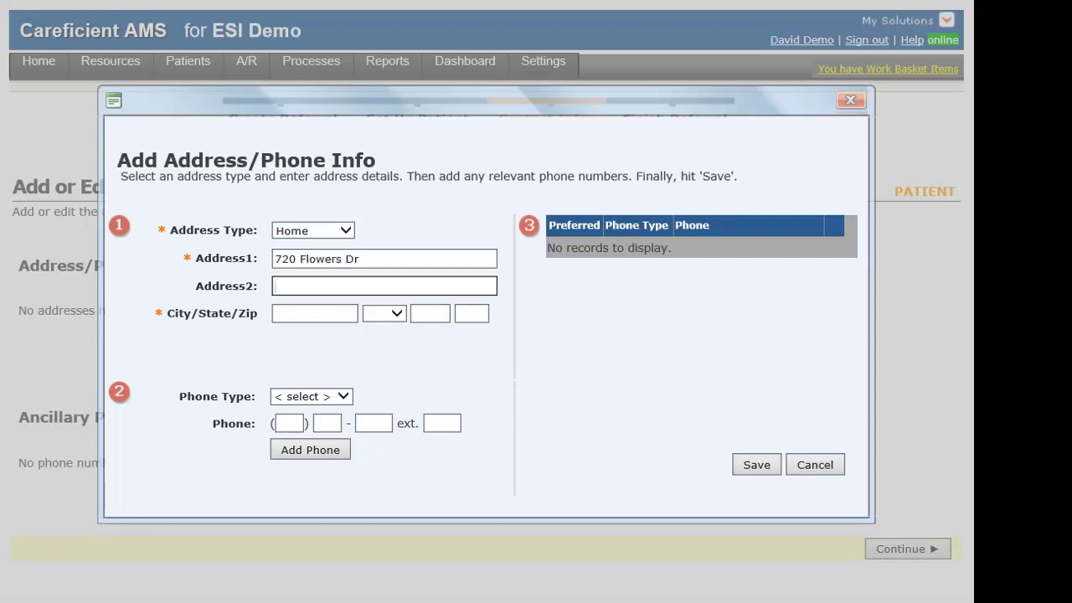
click(314, 313)
text(Tamp)
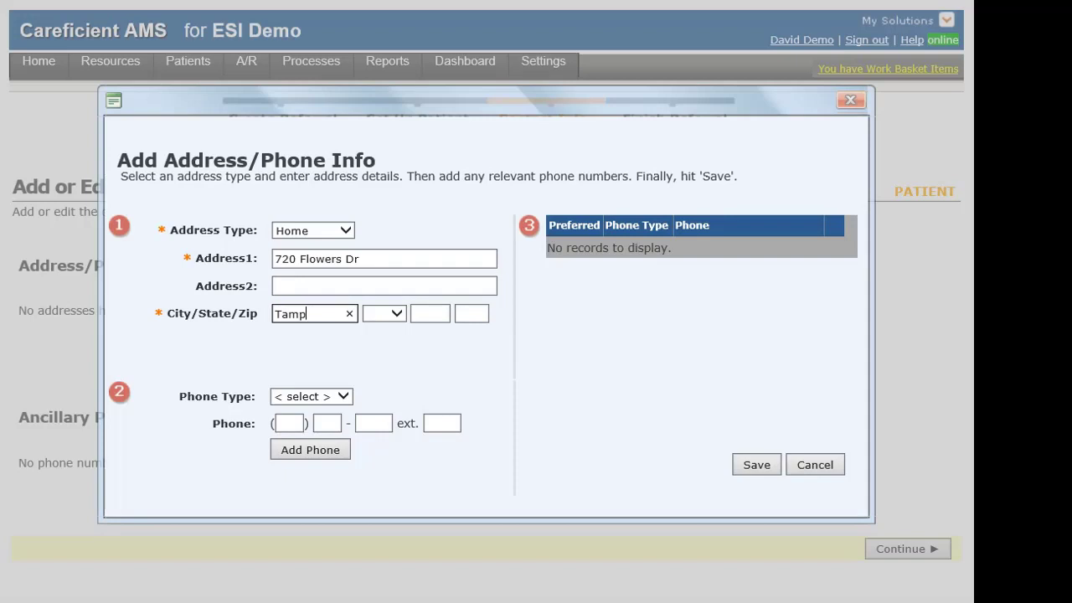
text(a)
key(Tab)
text(fl)
key(Tab)
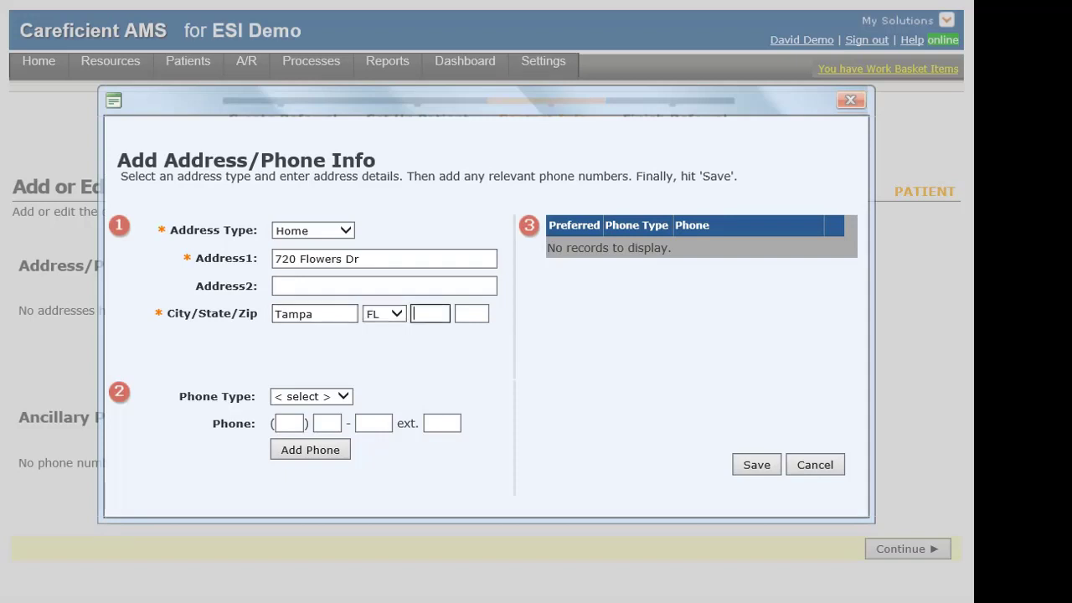
text(33624)
key(Tab)
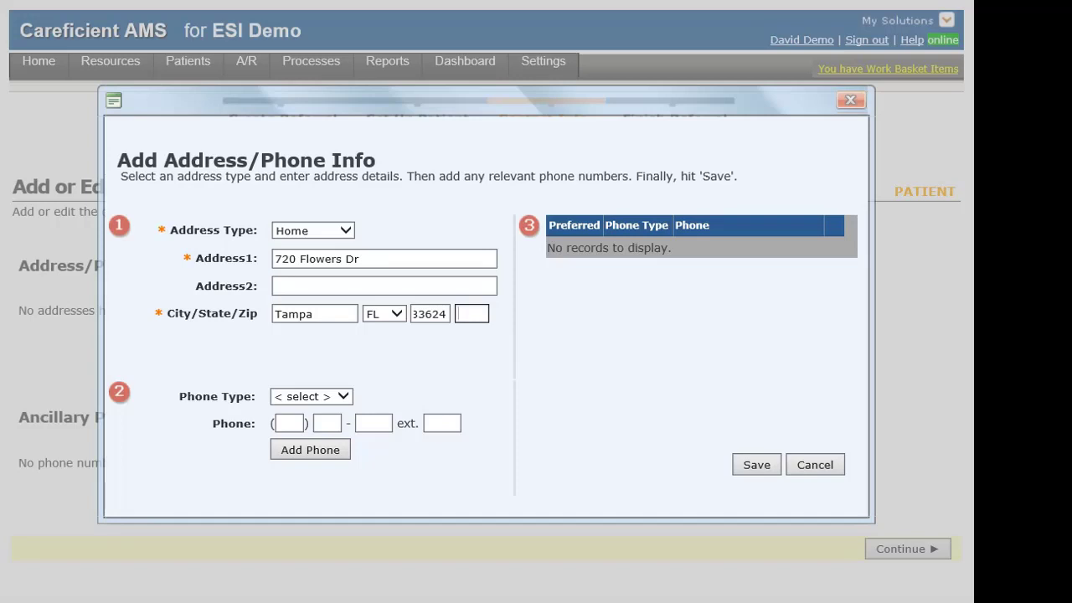
Add the patient's home phone number to the phone list.
click(313, 396)
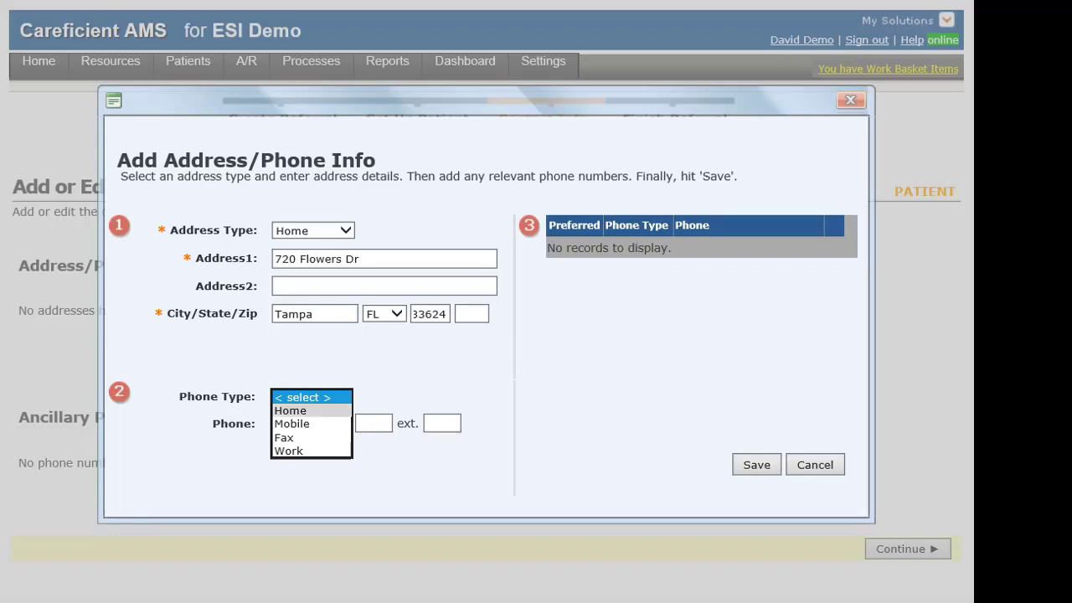
click(311, 411)
click(290, 424)
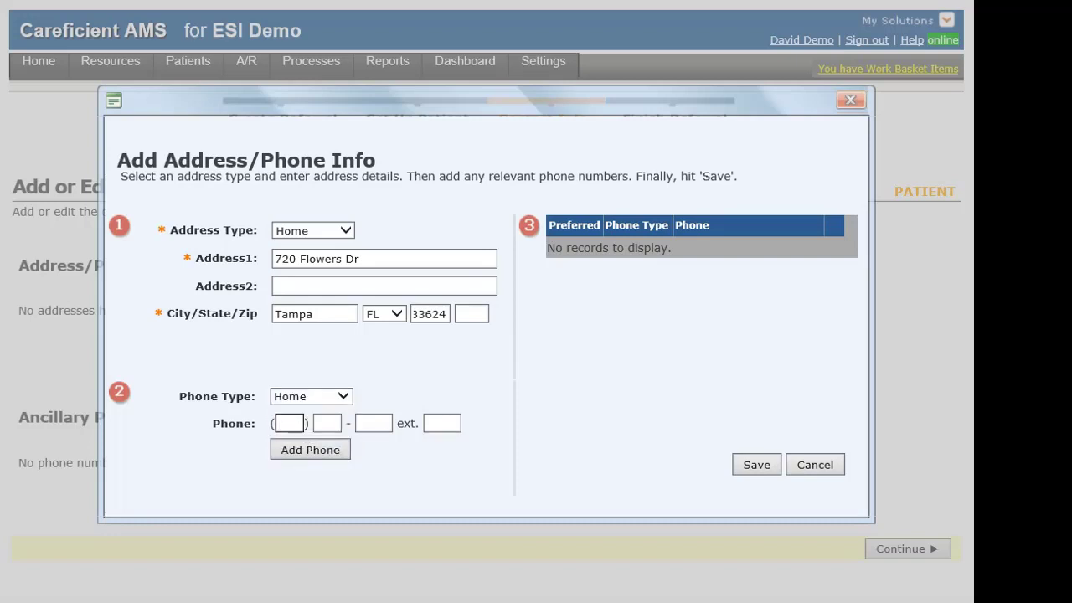
text(8135554444)
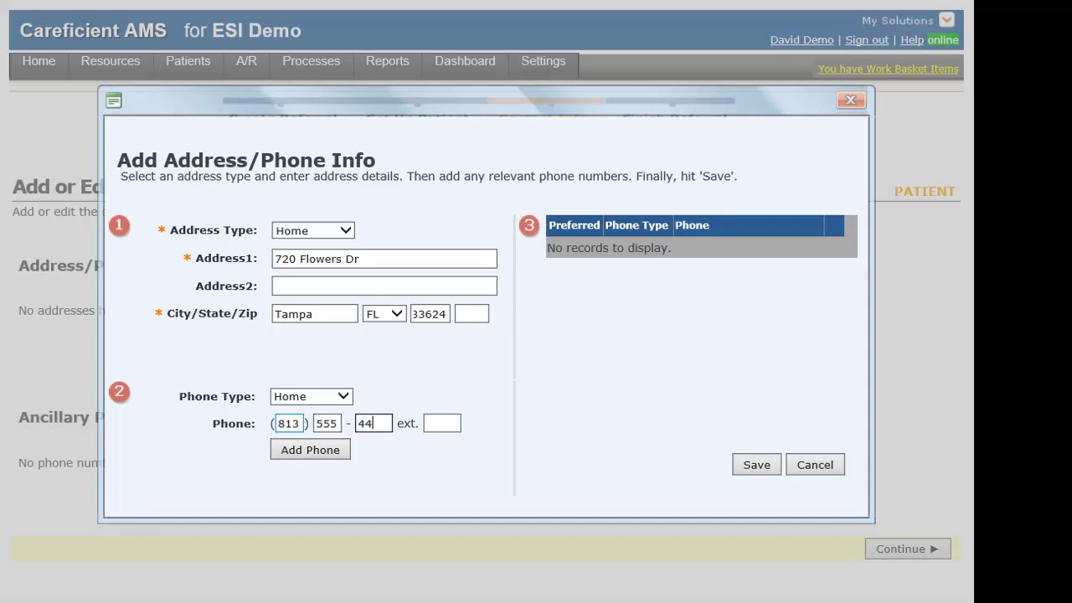
key(Tab)
click(309, 450)
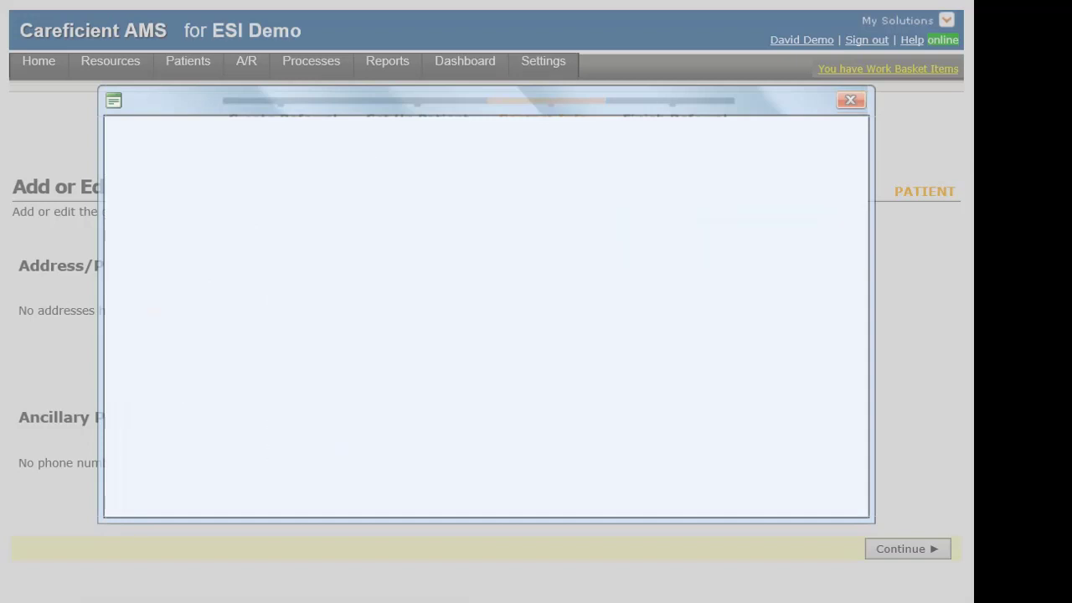
Add the patient's mobile phone number, mark the home phone as preferred, and save.
click(342, 396)
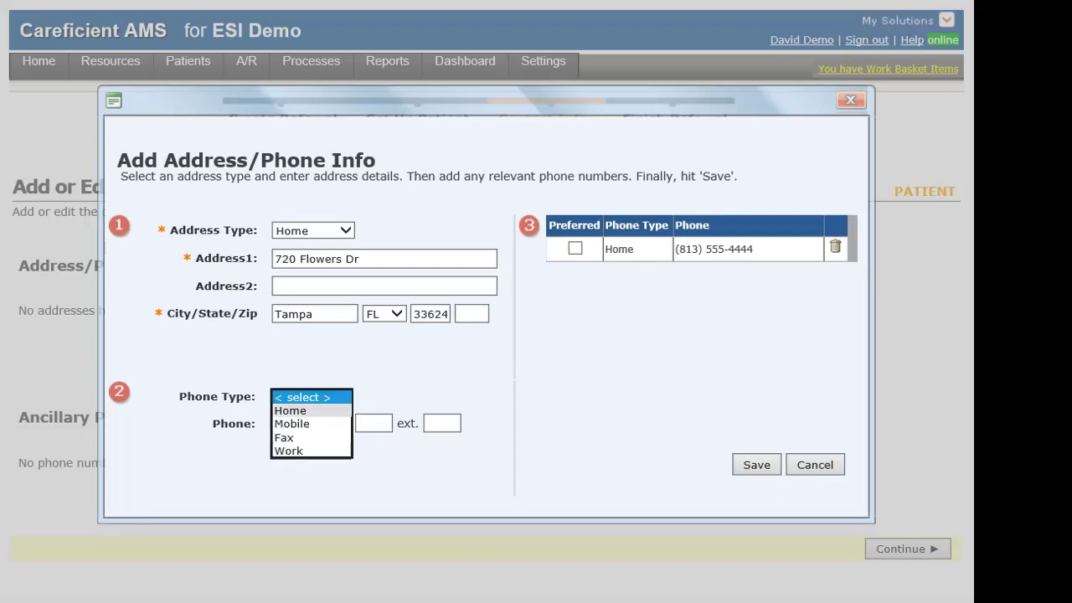
click(303, 423)
click(289, 423)
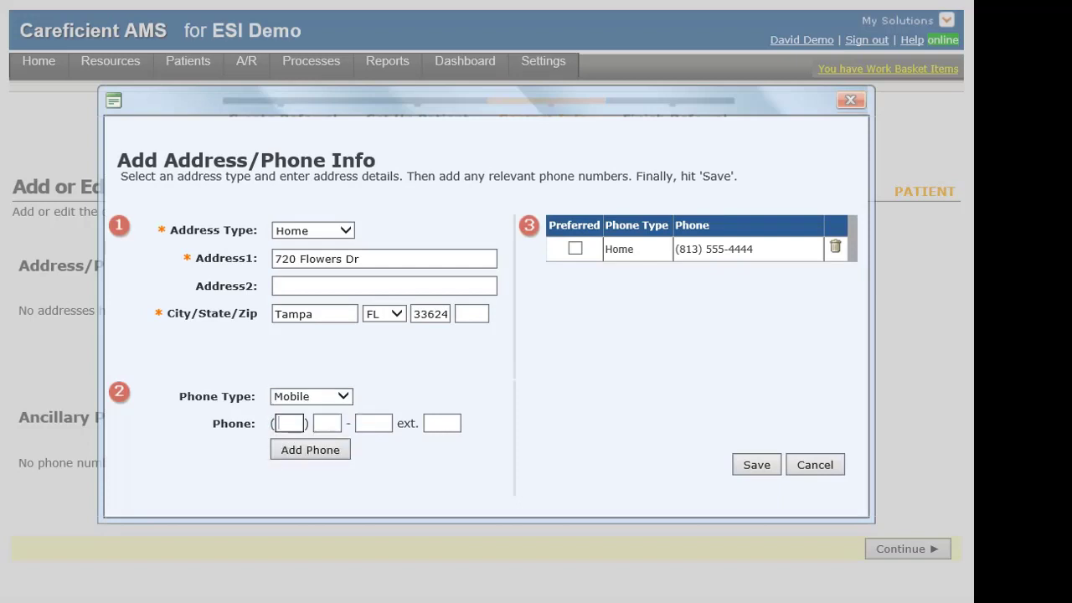
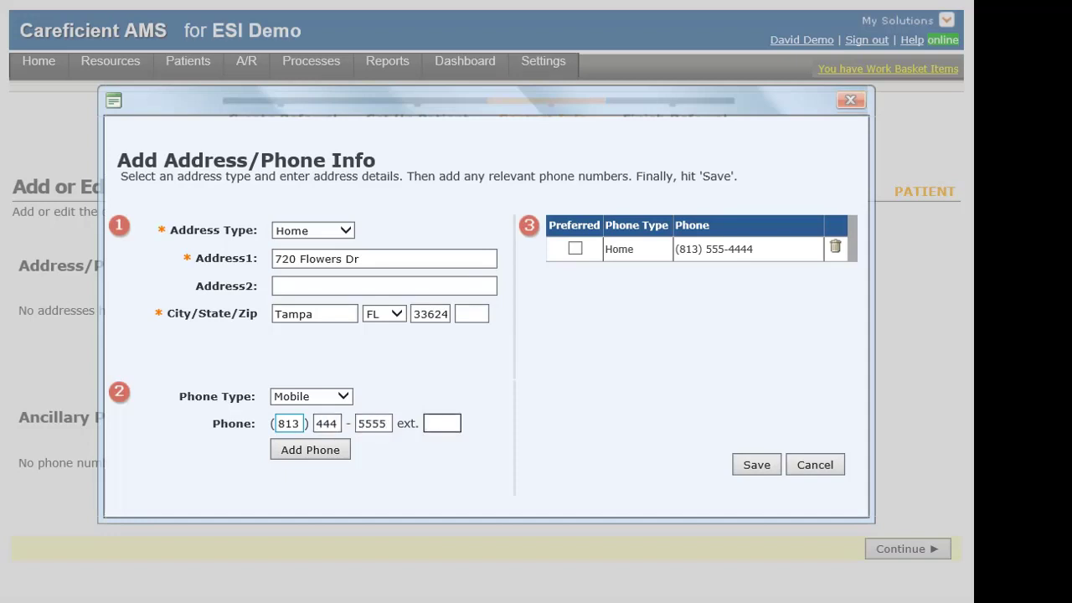
key(Tab)
key(Return)
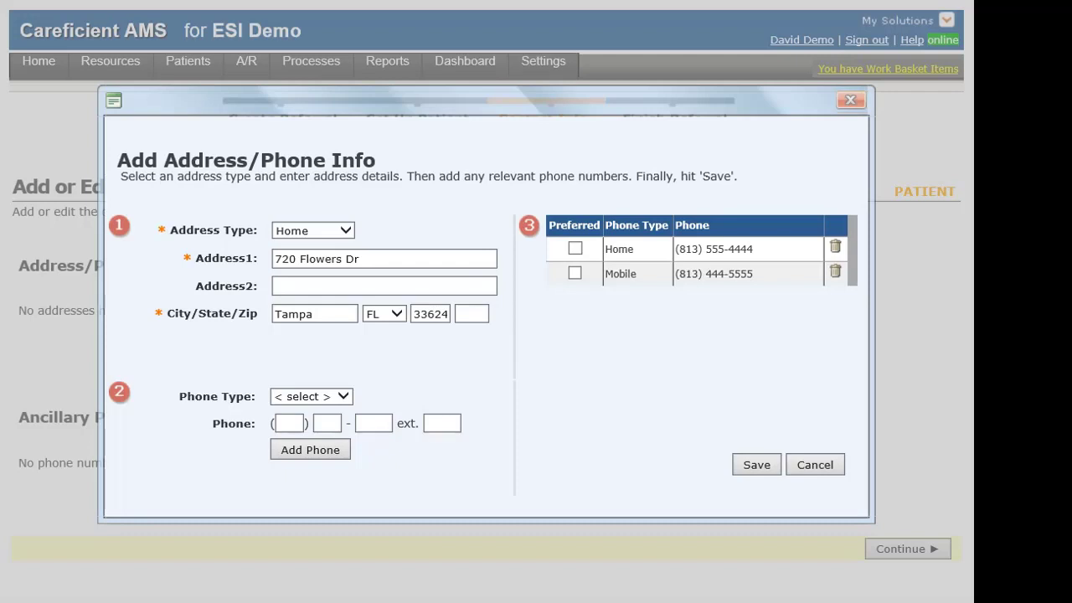
click(575, 248)
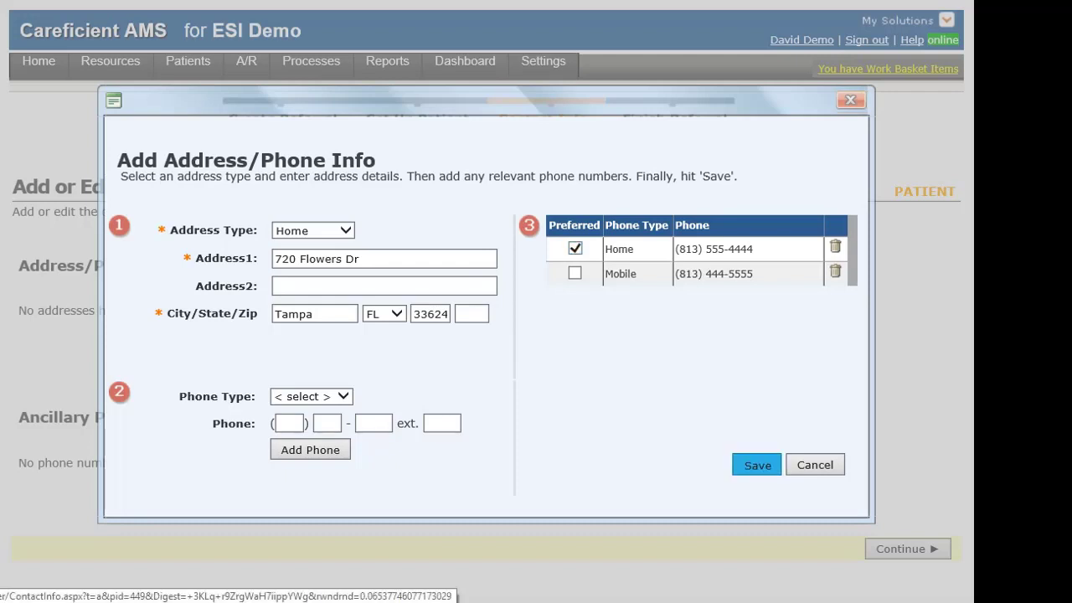
click(757, 465)
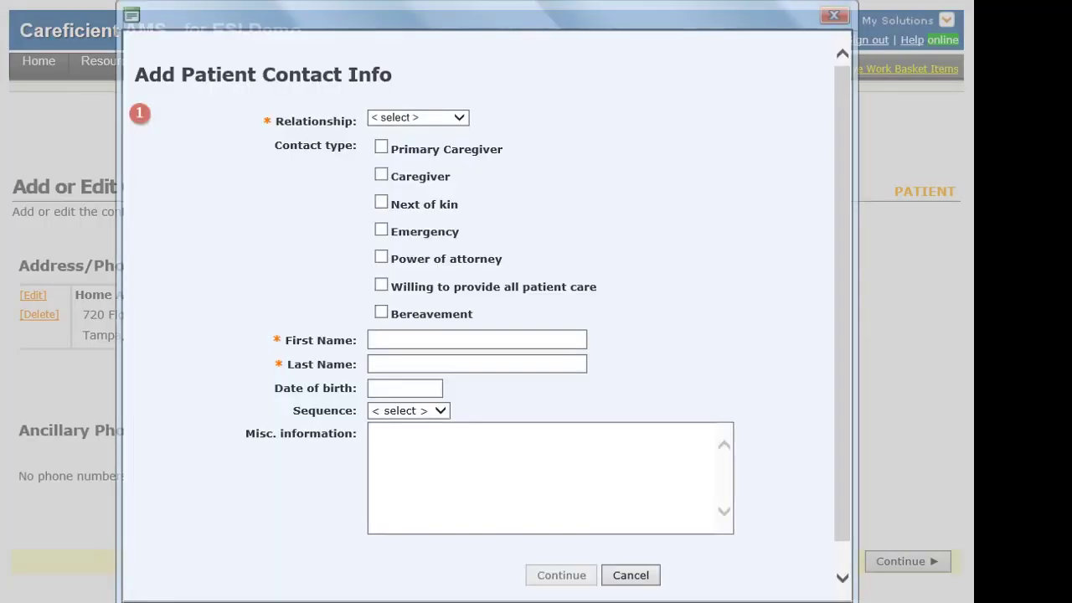
Set the contact's relationship to Sister in law, marked next of kin and emergency contact.
click(459, 118)
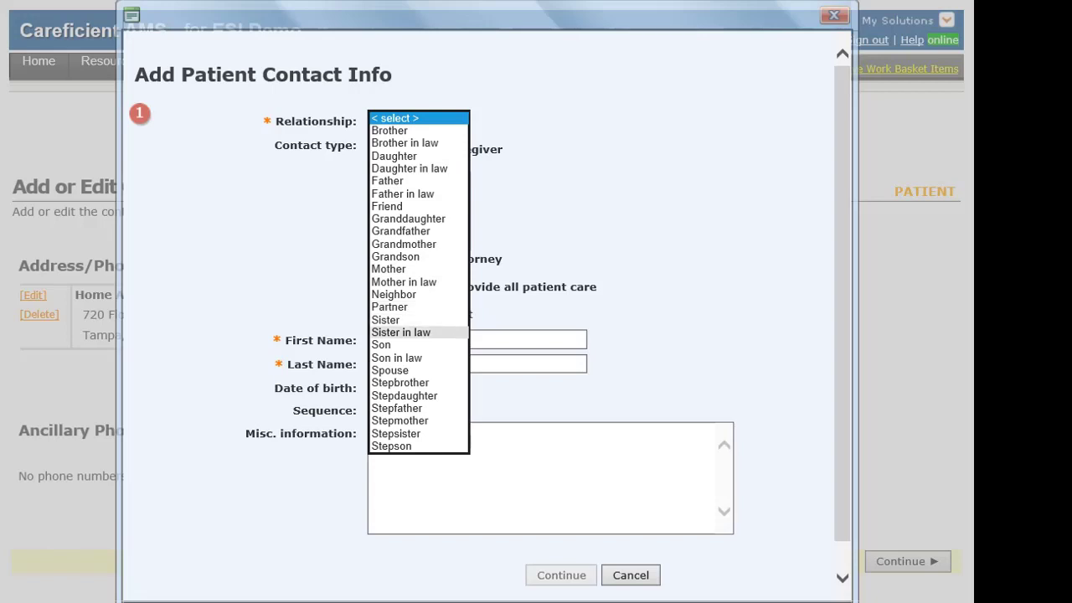
click(400, 332)
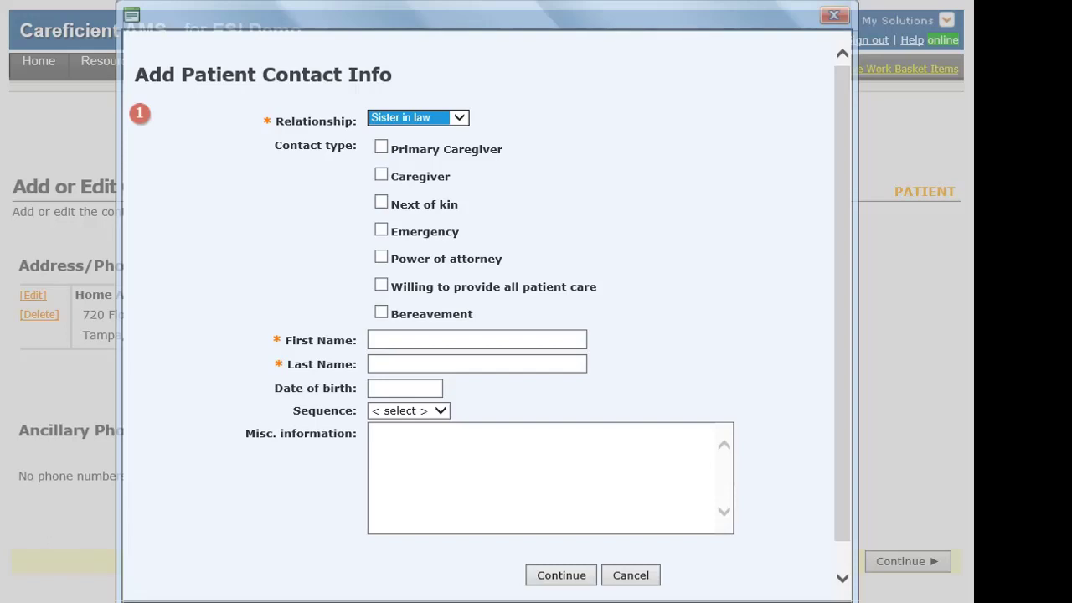
click(381, 202)
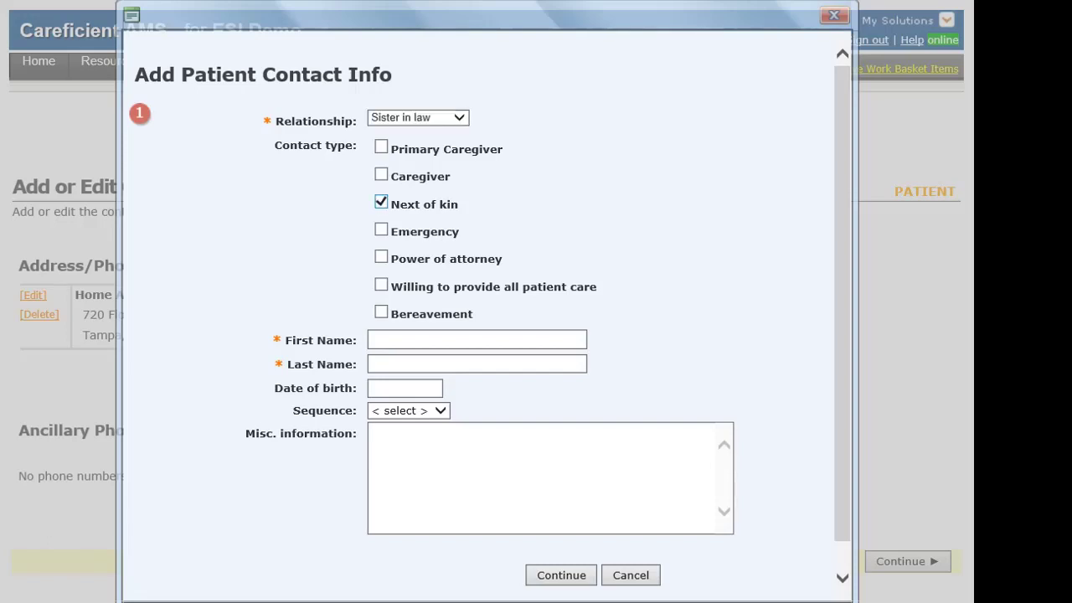
click(381, 230)
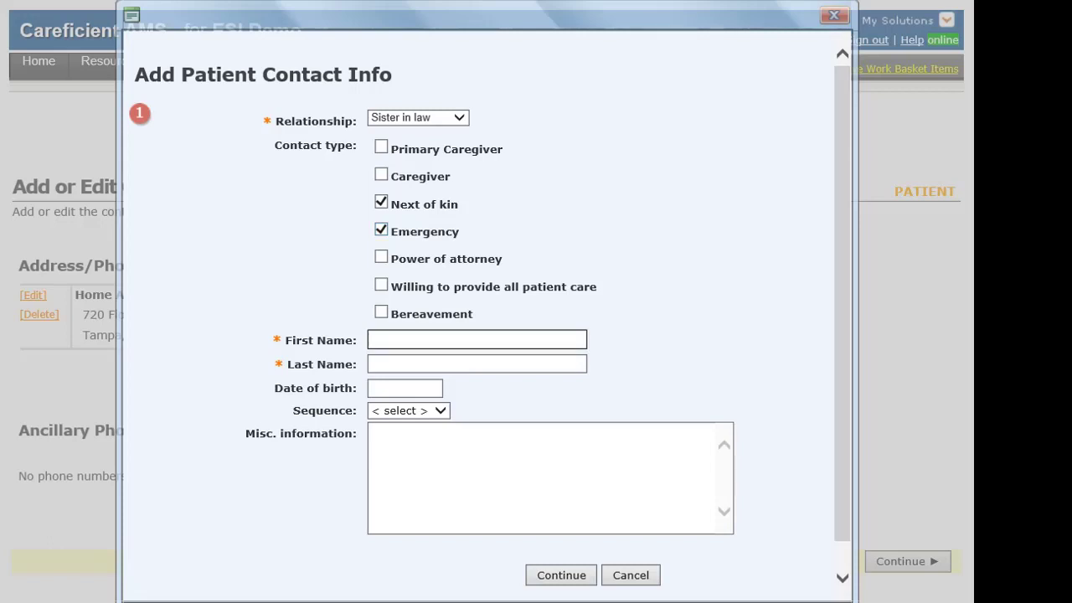
Enter the contact's first and last name and continue to her address and phone details.
key(Tab)
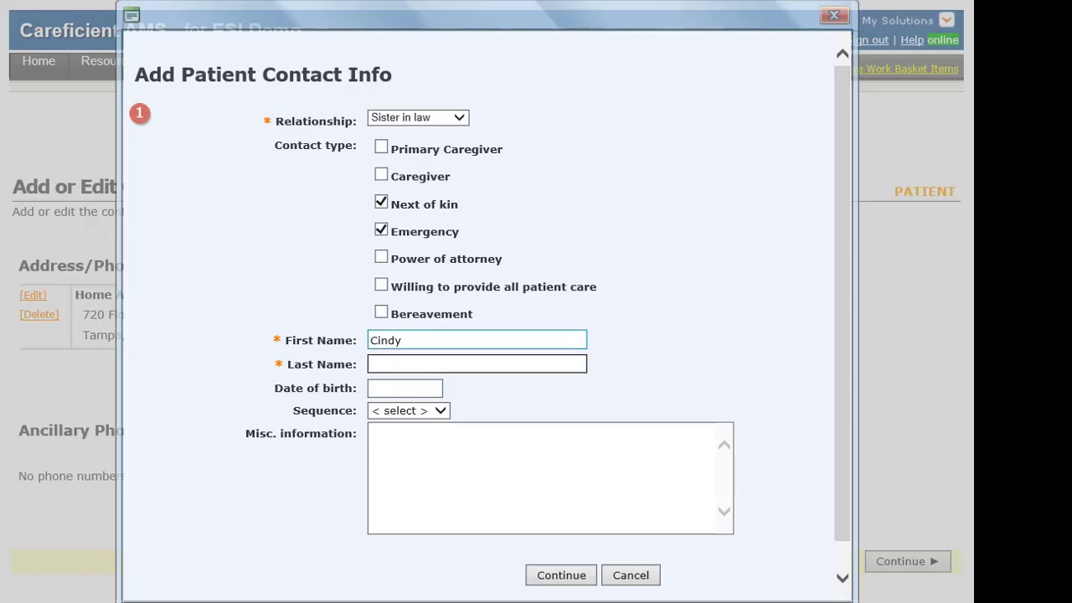
key(Tab)
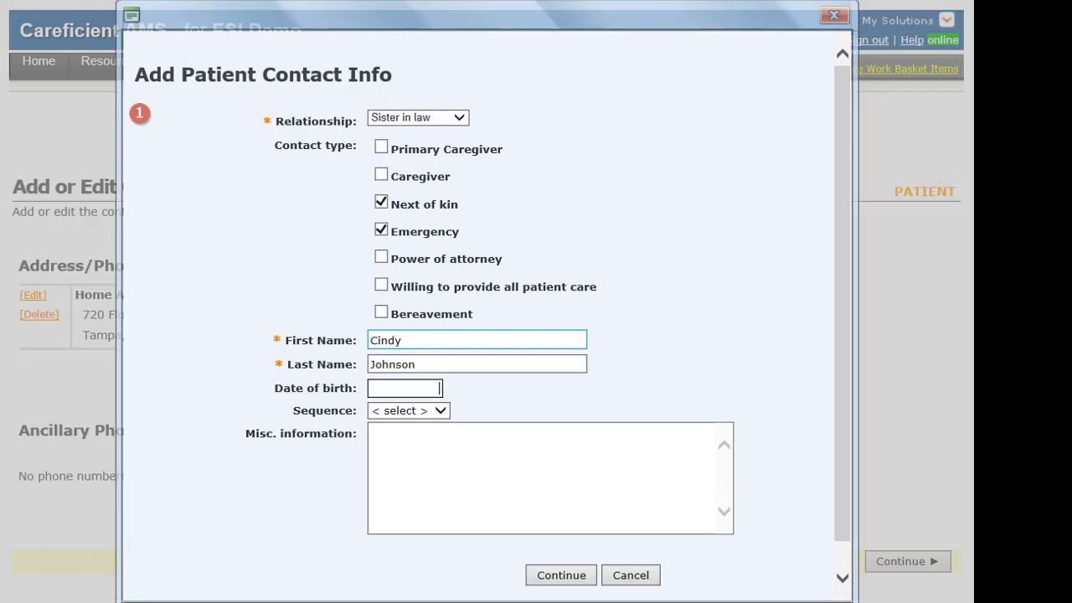
key(Tab)
key(Tab)
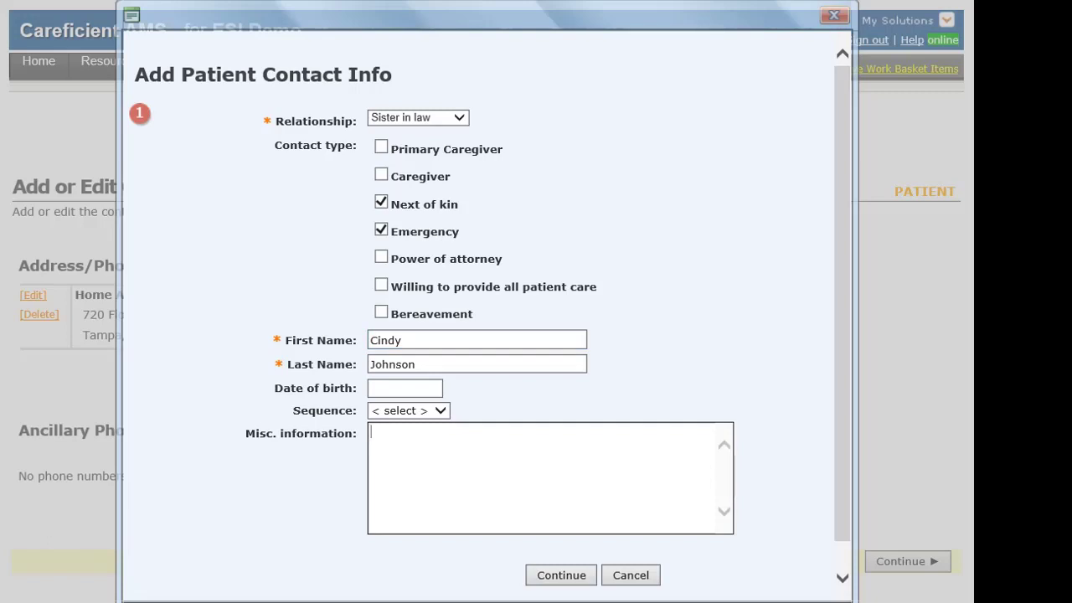
mouse_move(581, 602)
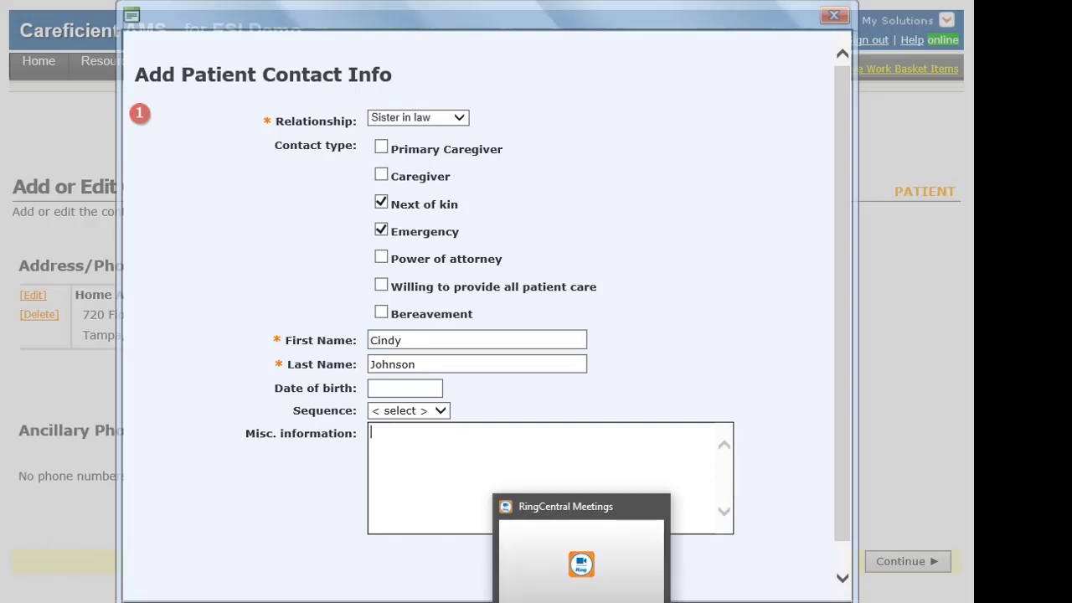
key(Tab)
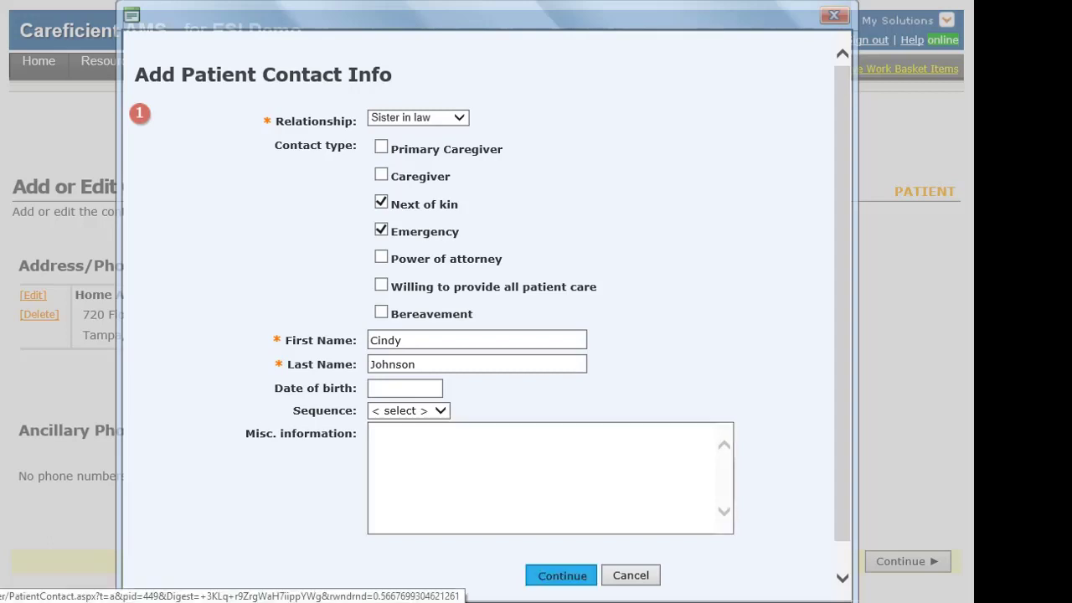
key(Return)
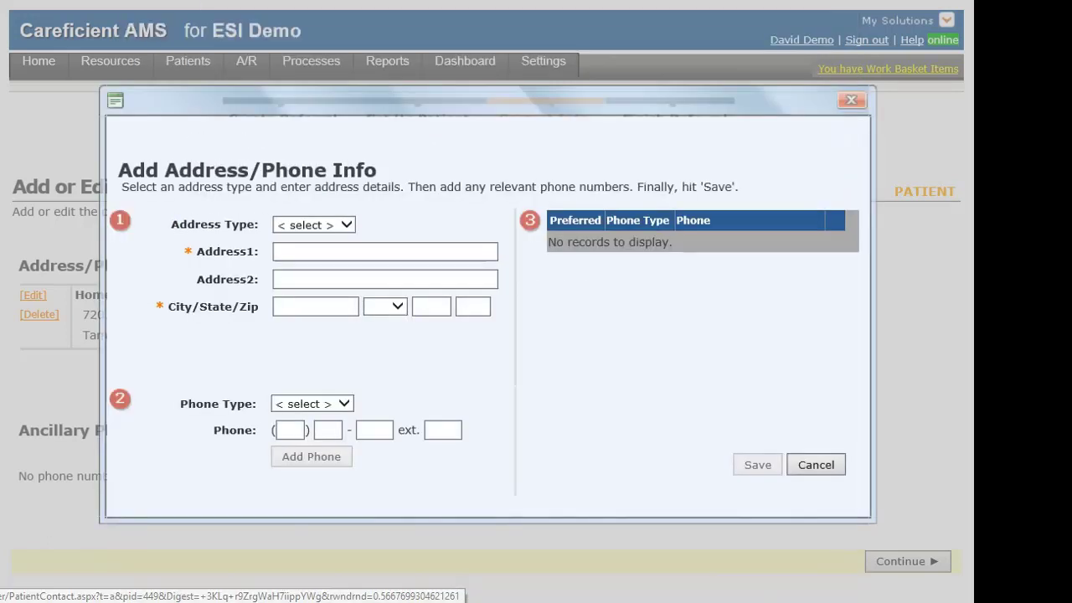
Enter the contact's Home address: street, city Tampa, state FL, zip code.
key(alt+Down)
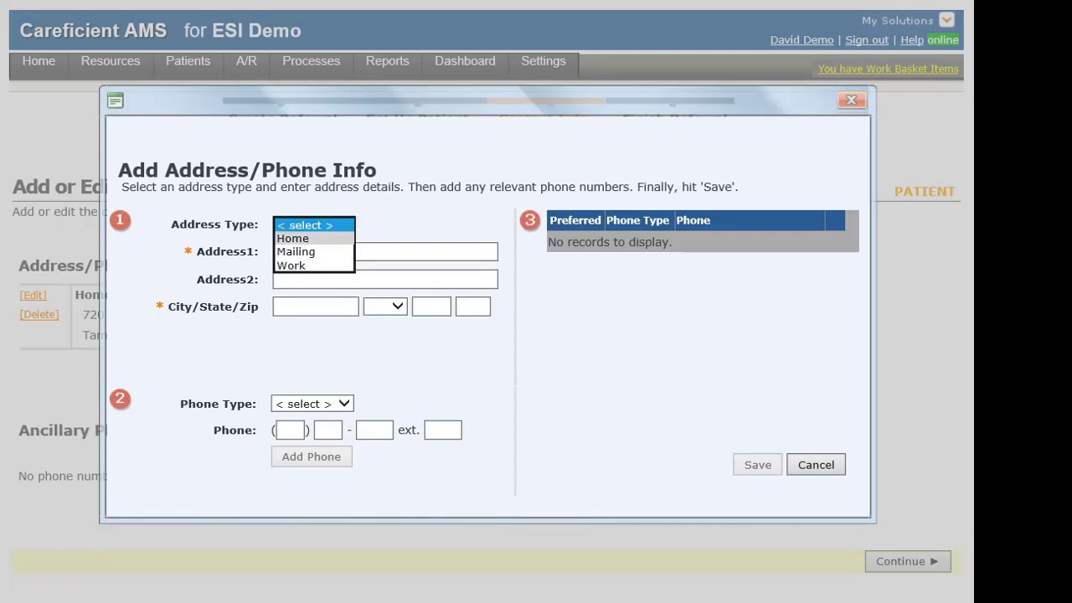
click(294, 239)
click(335, 252)
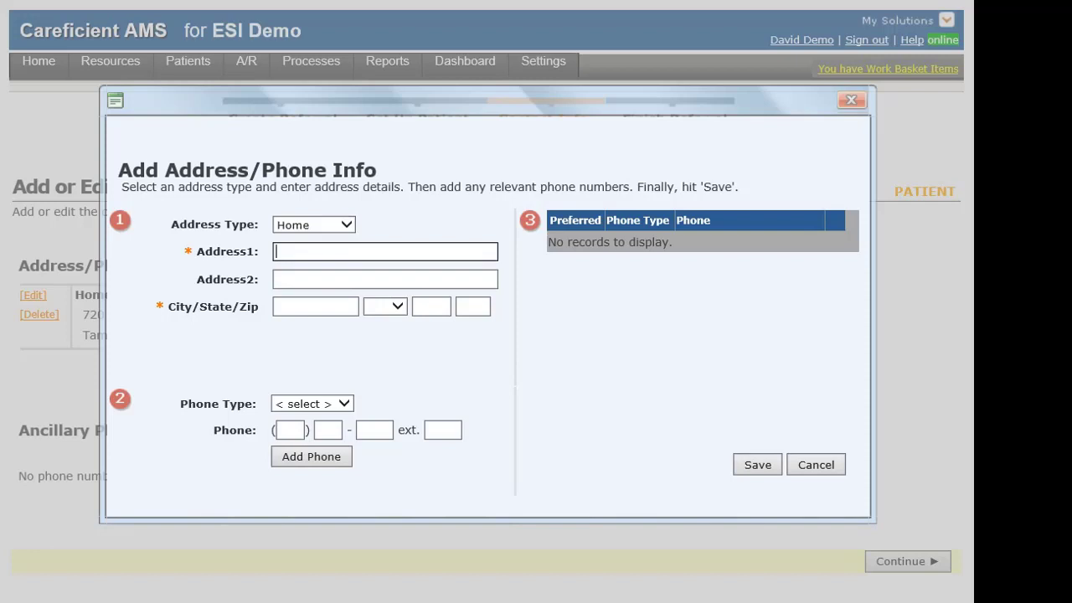
key(Tab)
key(Tab)
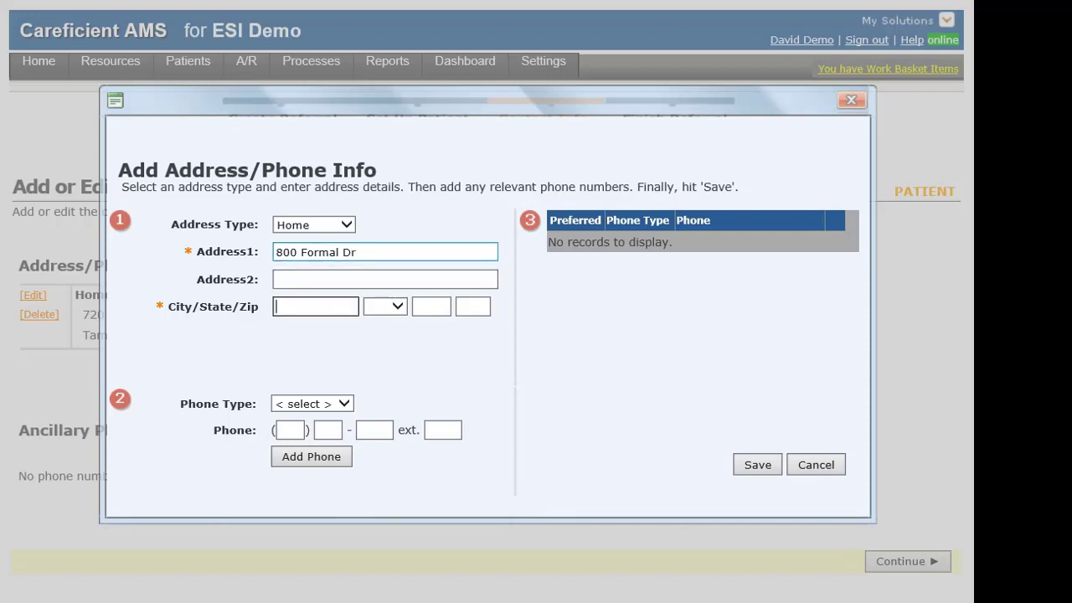
text(Tampa)
key(Tab)
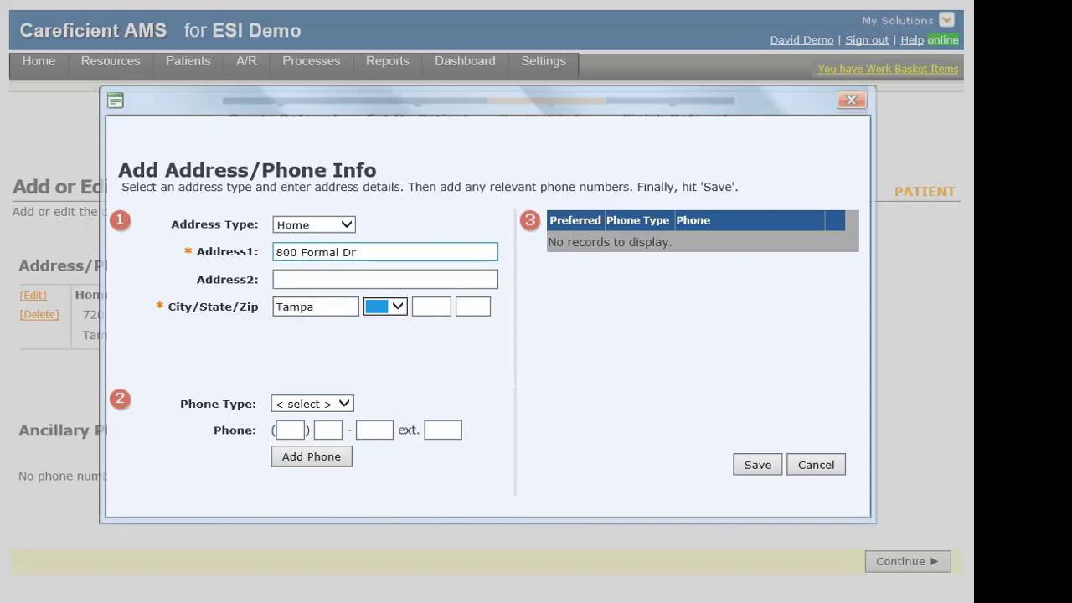
text(fl)
key(Tab)
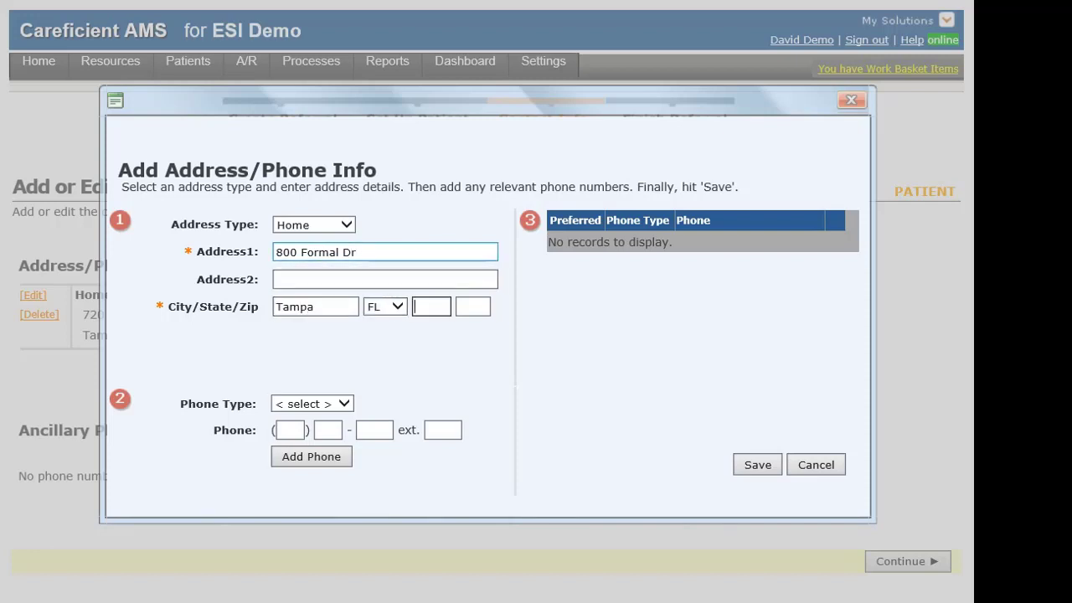
text(33624)
key(Tab)
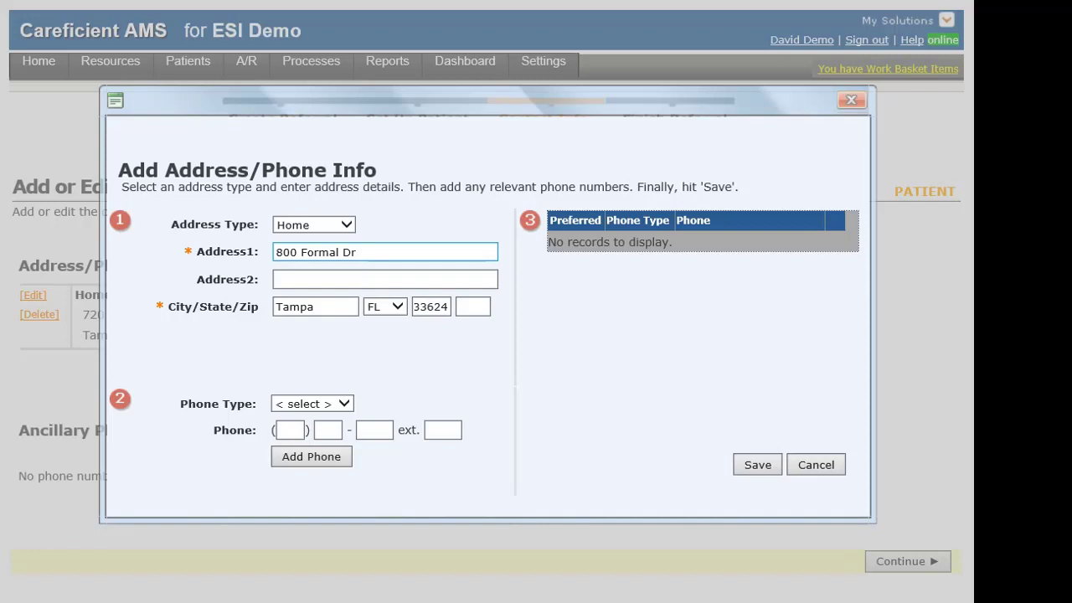
Add the contact's home phone number to the phone list.
click(313, 403)
click(312, 416)
click(290, 430)
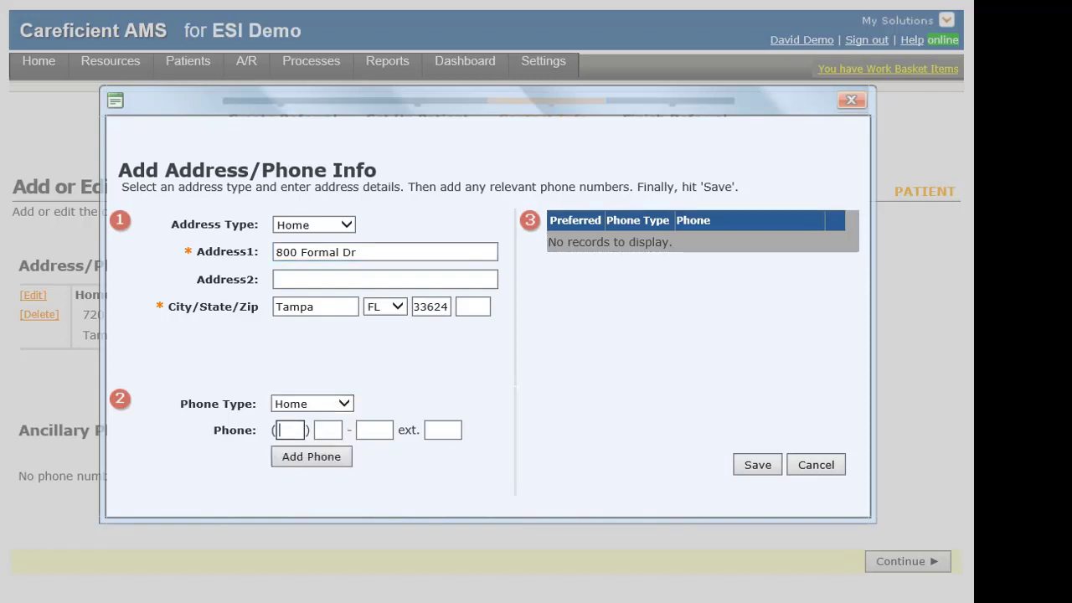
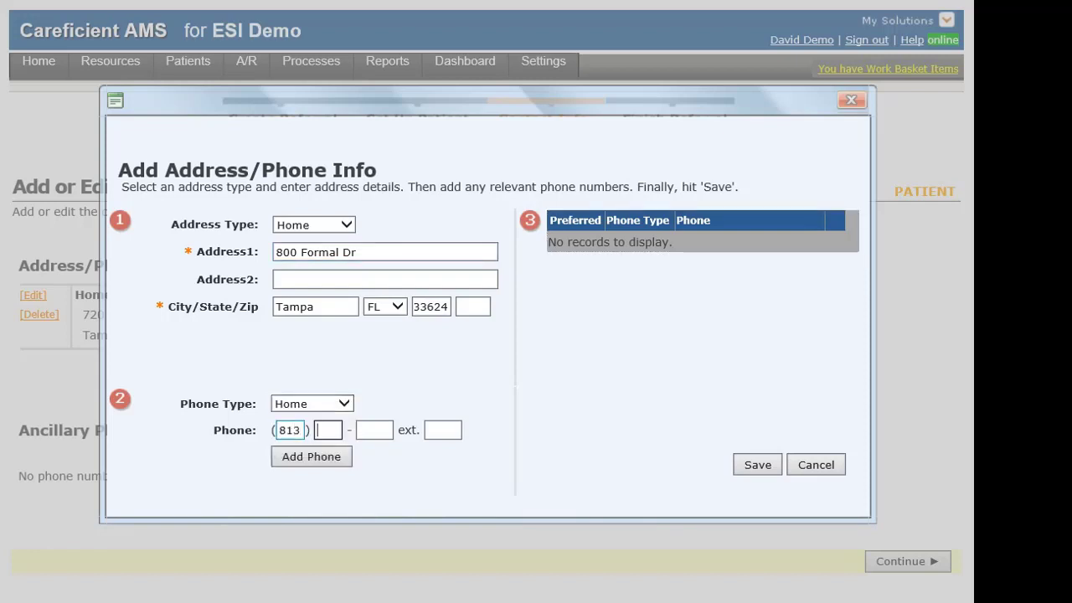
key(Tab)
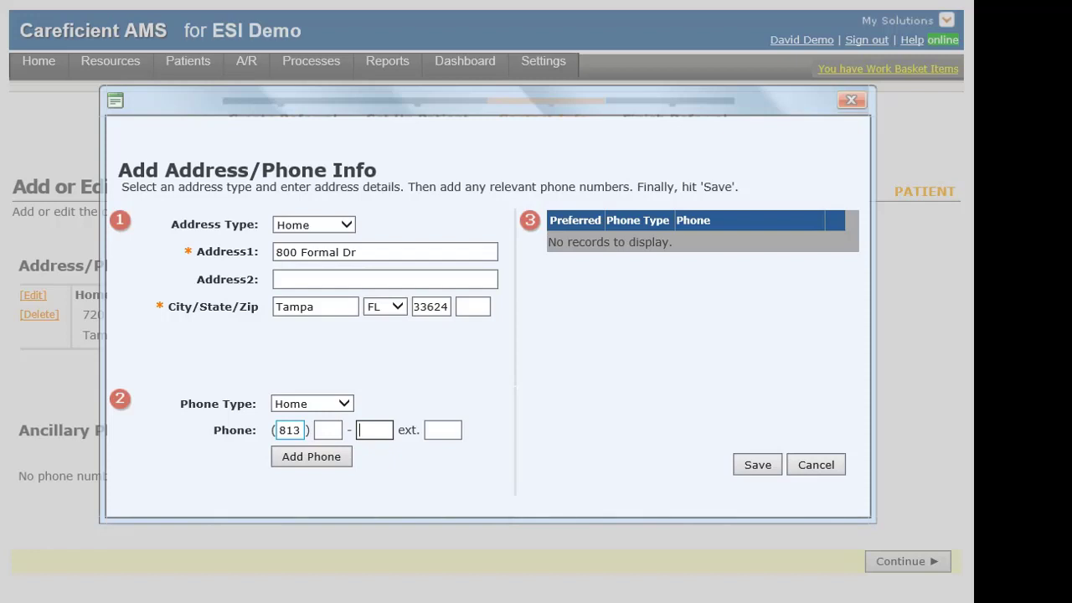
click(327, 430)
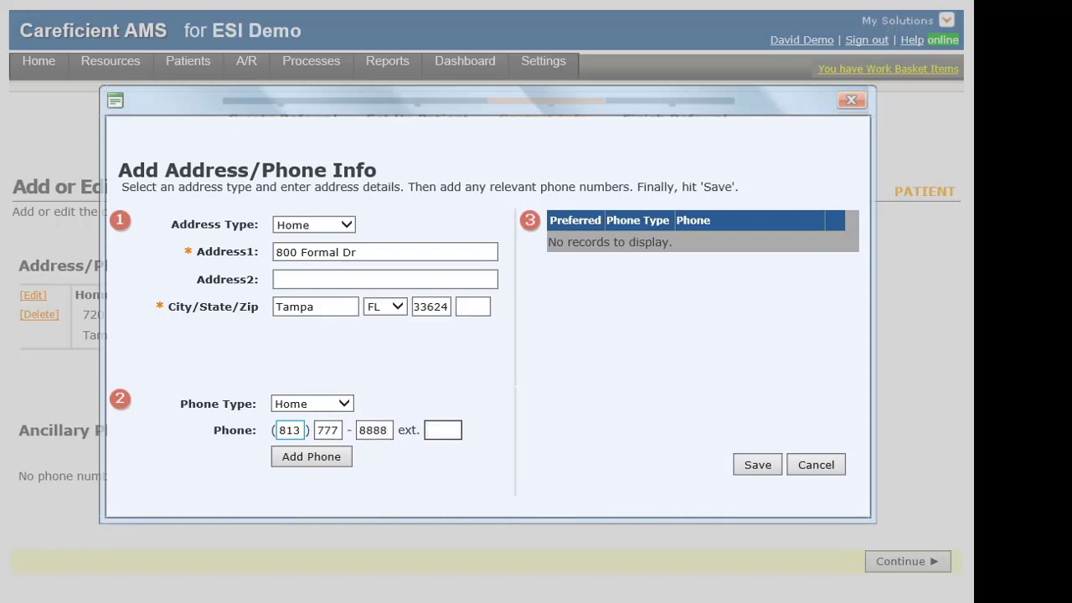
click(311, 457)
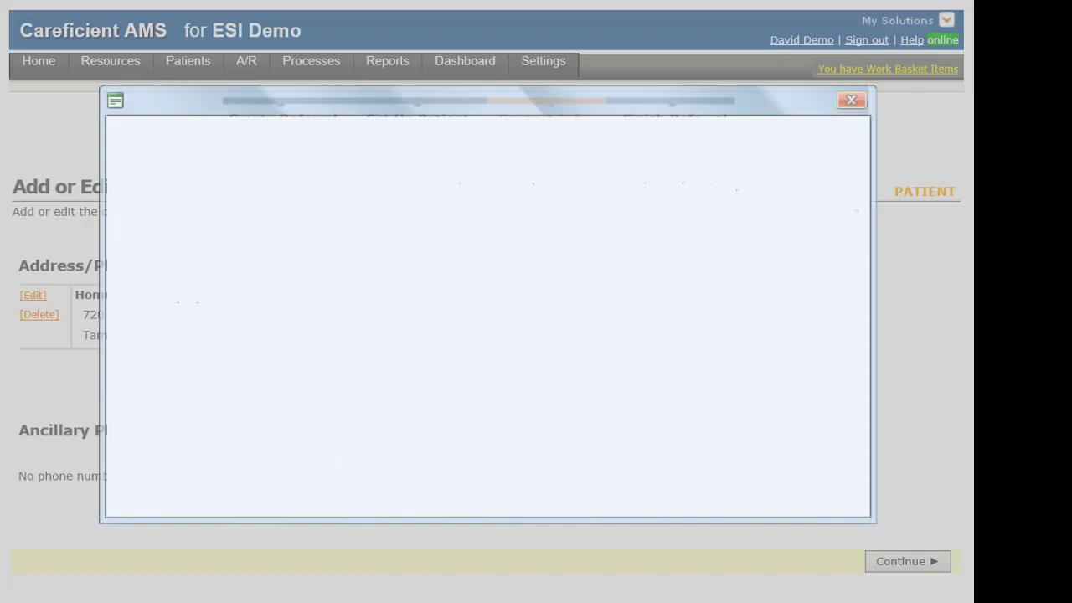
Add the contact's mobile phone number, mark it preferred instead of home, and save.
click(343, 403)
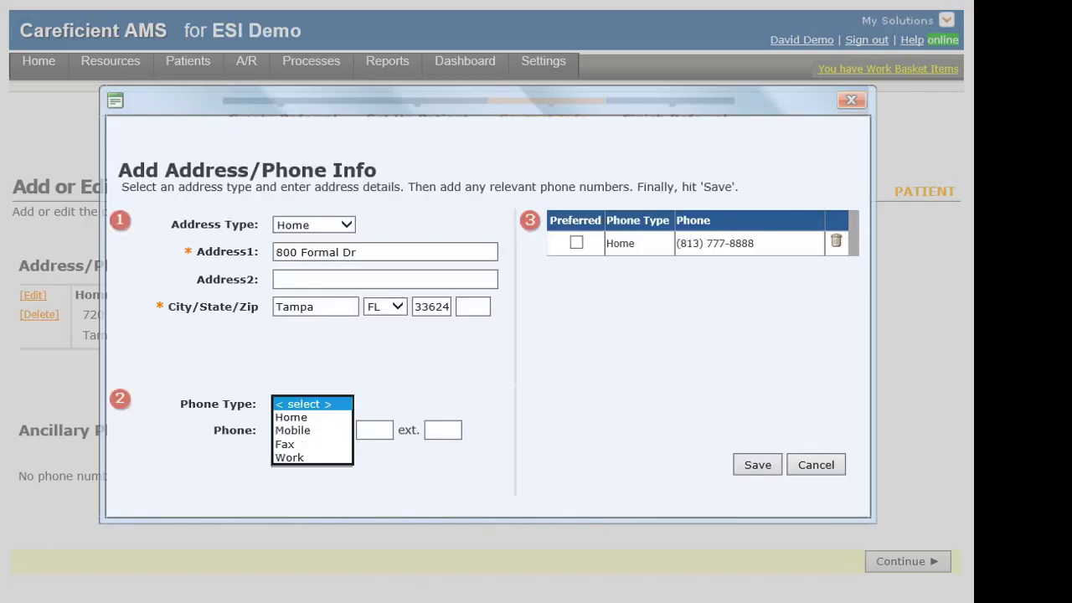
click(293, 430)
click(290, 430)
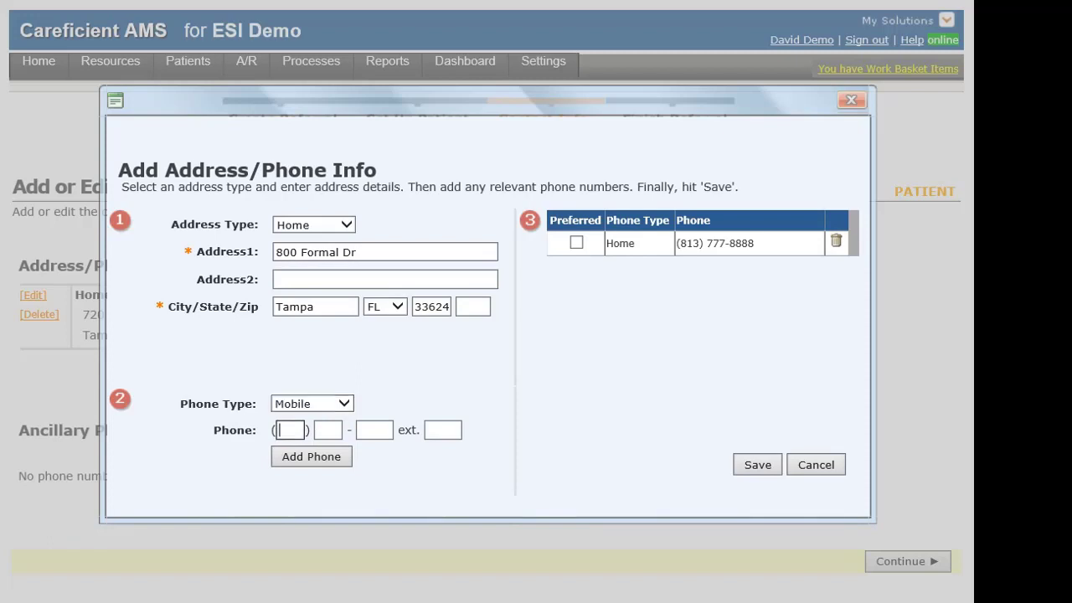
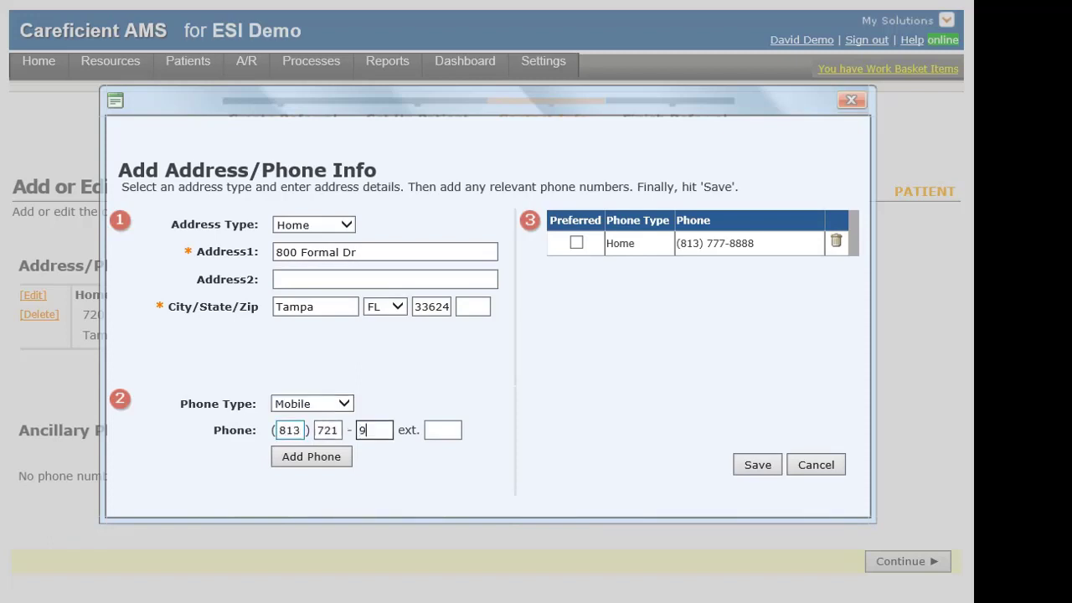
key(Tab)
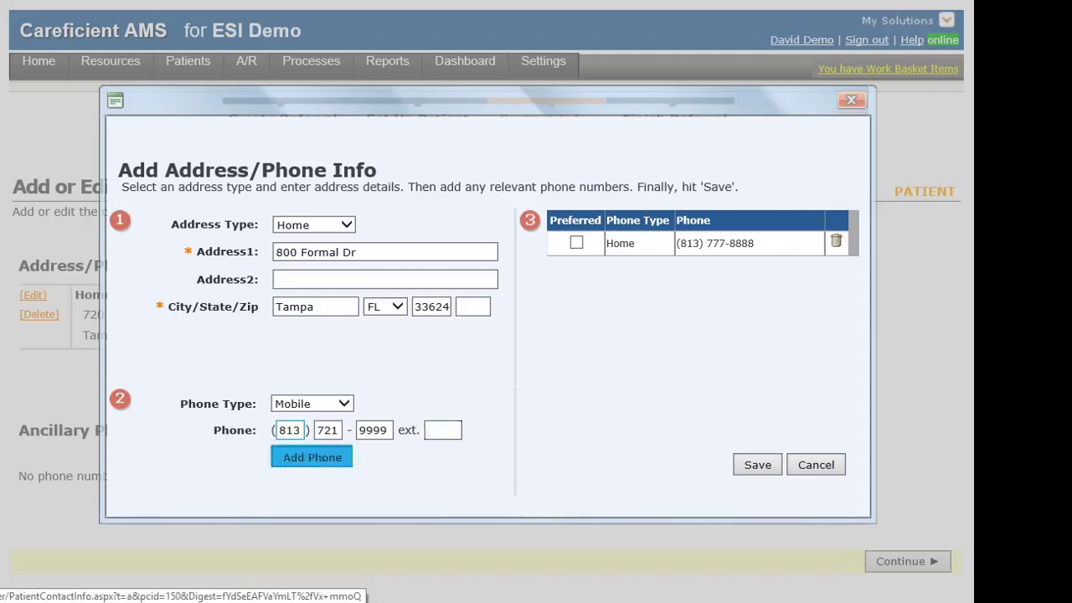
key(Return)
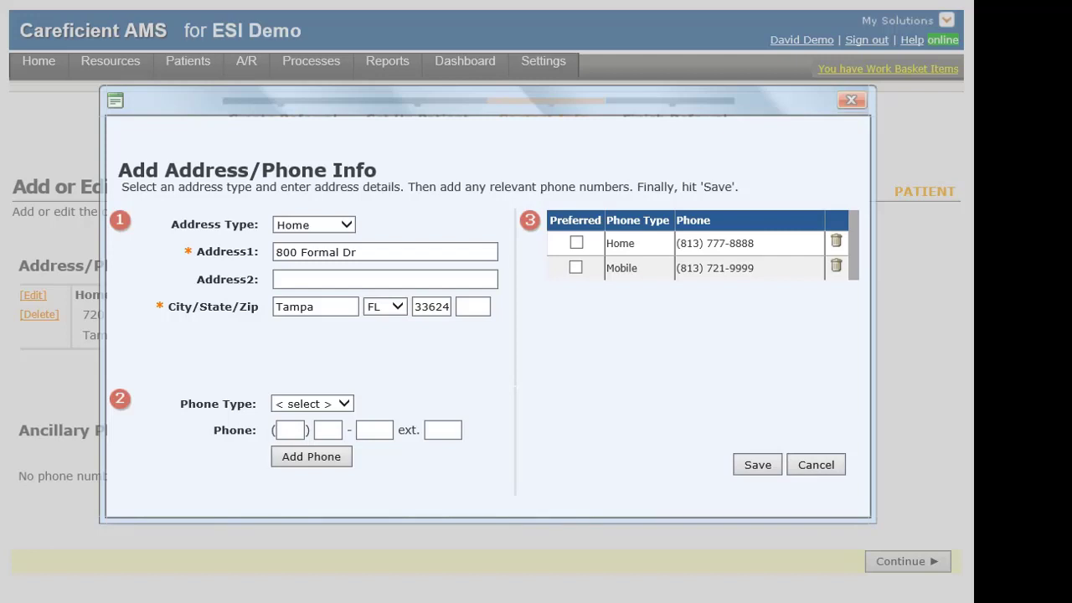
click(576, 243)
click(576, 242)
click(575, 267)
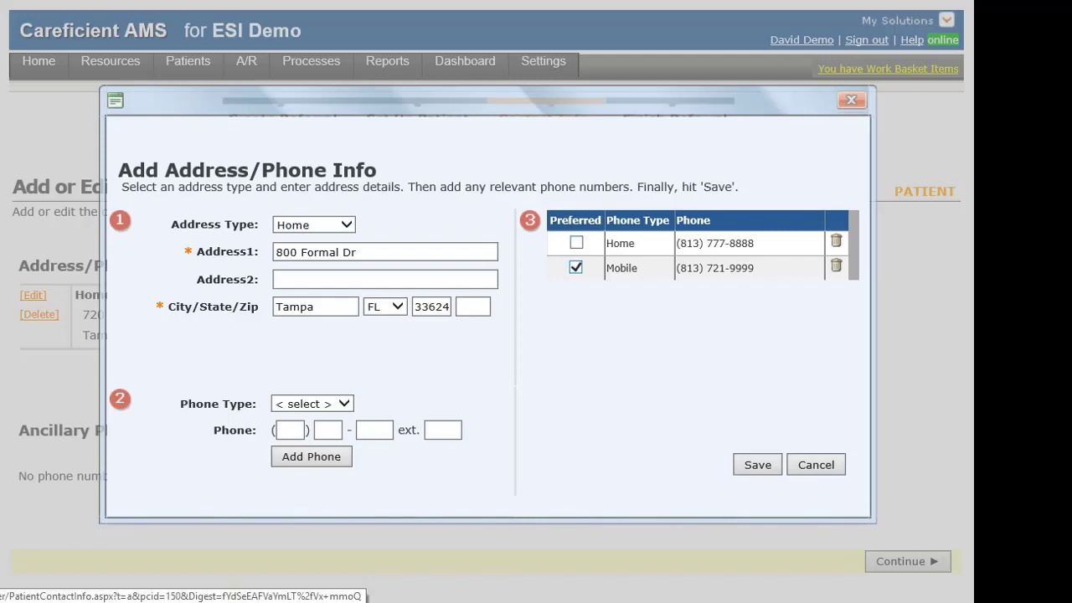
click(757, 464)
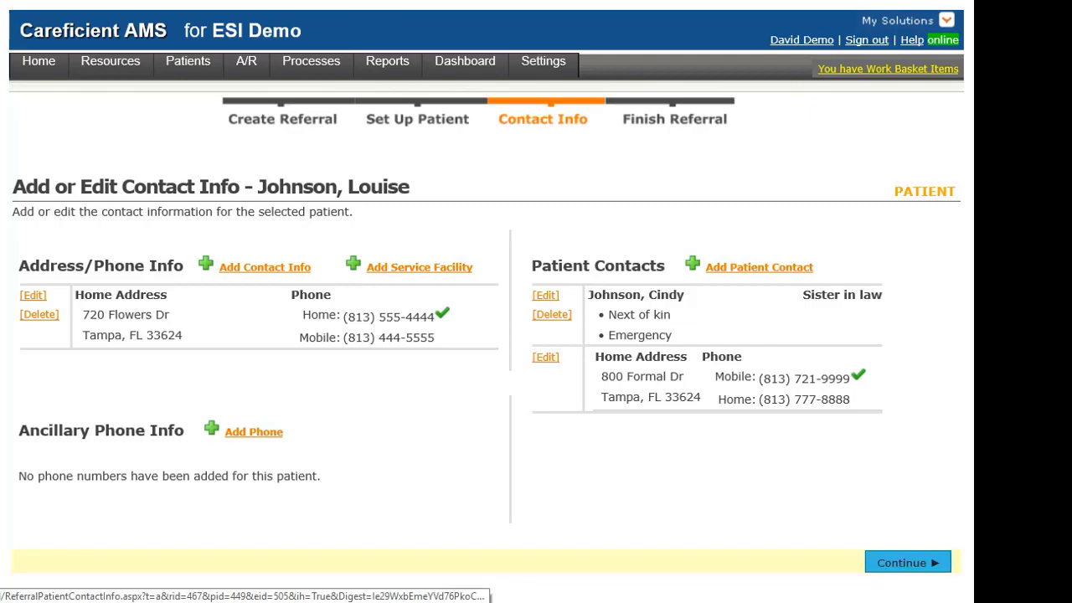
Accept the home address, phones and sister-in-law contact and proceed to Finish Referral.
click(908, 563)
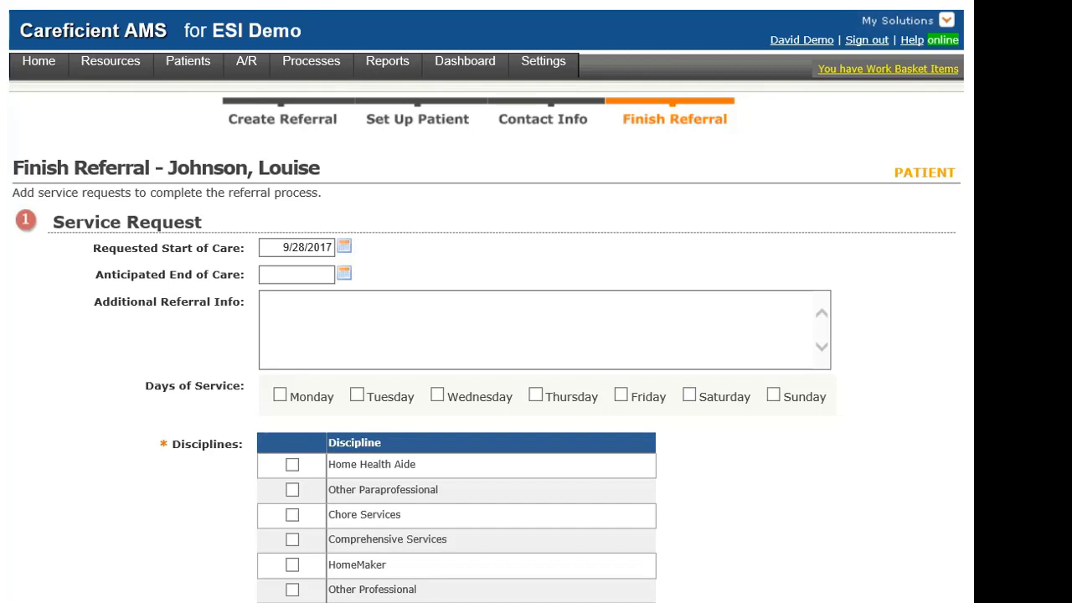
Set the anticipated end of care date to 12/31/2017.
click(296, 274)
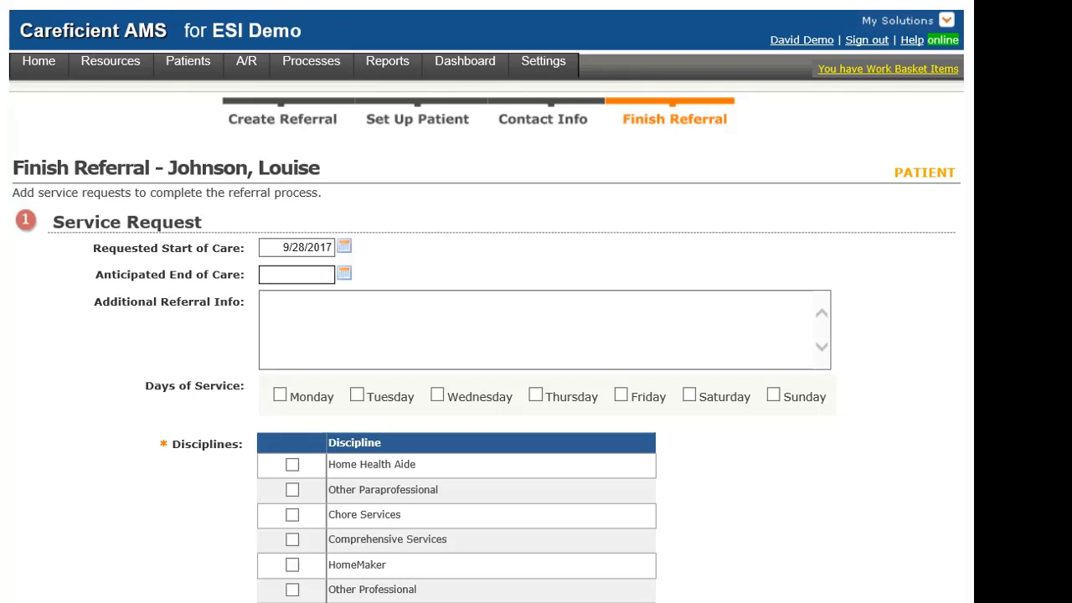
text(12312017)
click(262, 300)
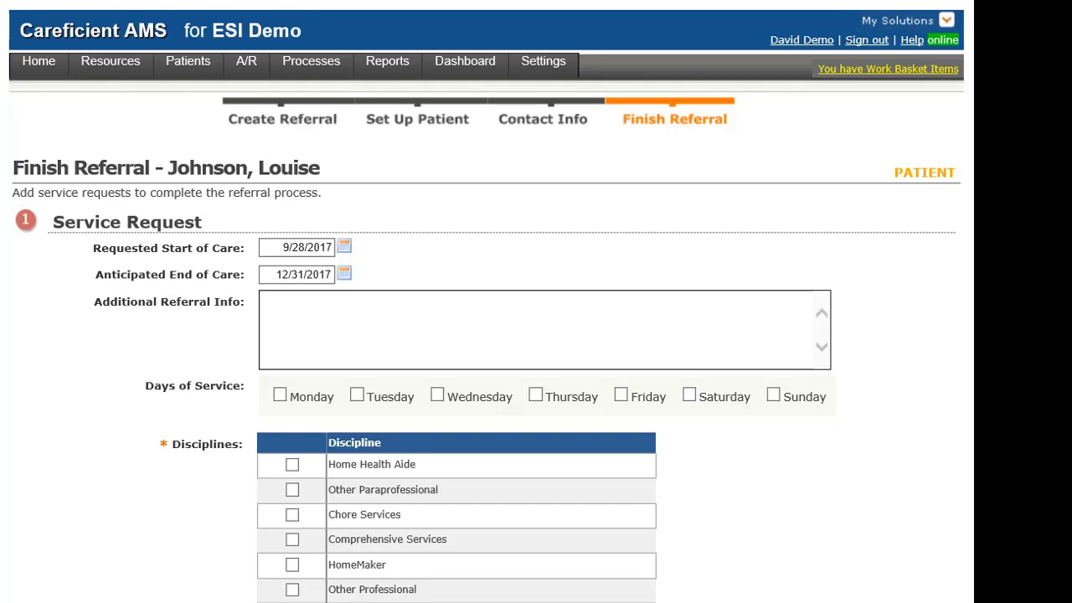
Request service on Monday, Wednesday and Friday and submit the Personal Care request.
scroll(483, 335, down, 2)
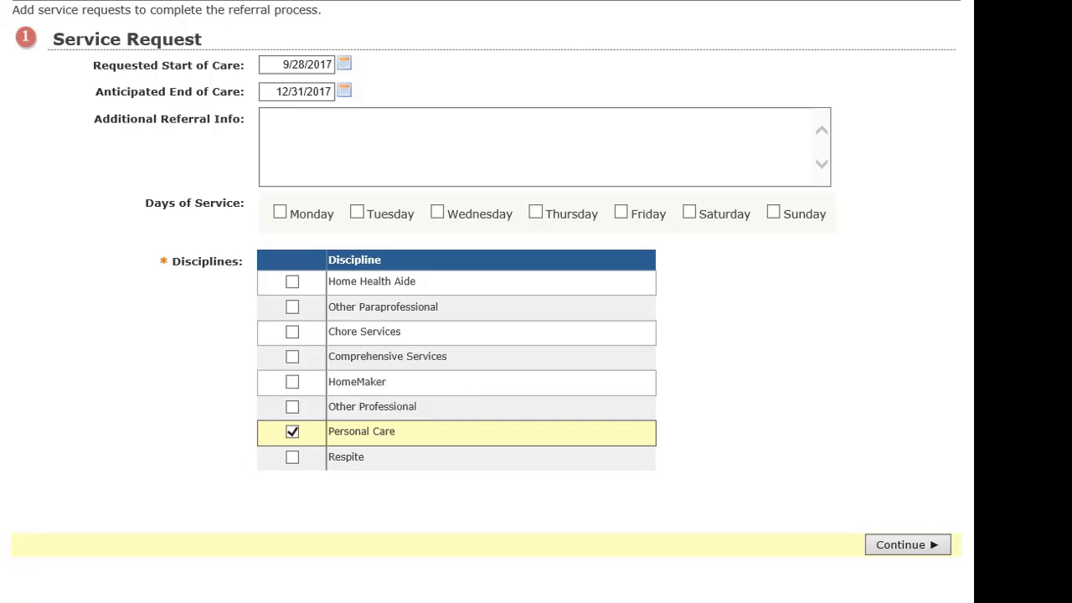
click(280, 212)
click(437, 212)
click(621, 211)
scroll(486, 335, up, 1)
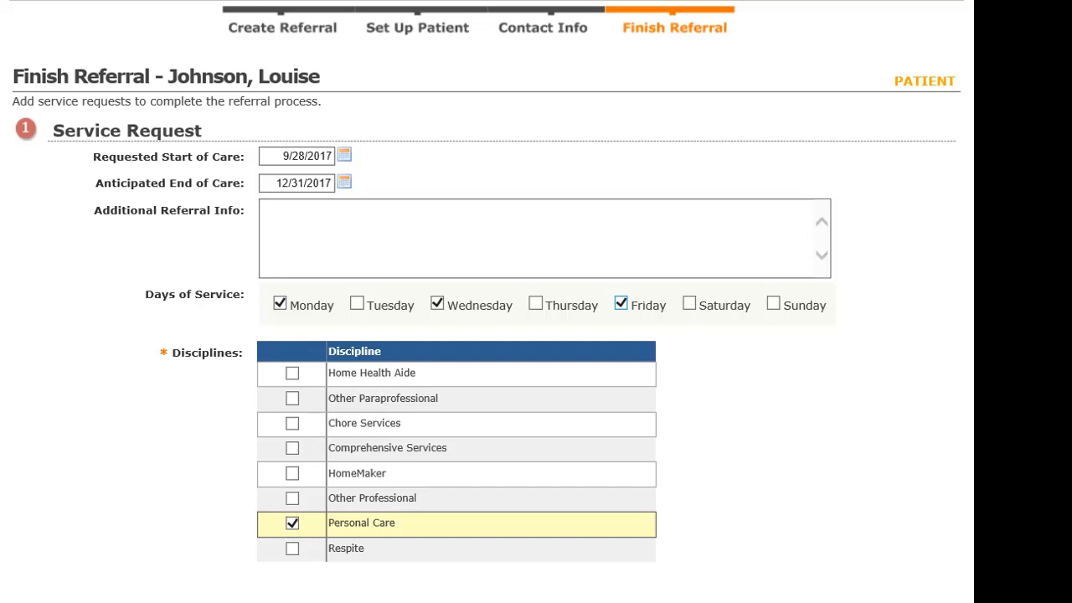
scroll(486, 335, down, 2)
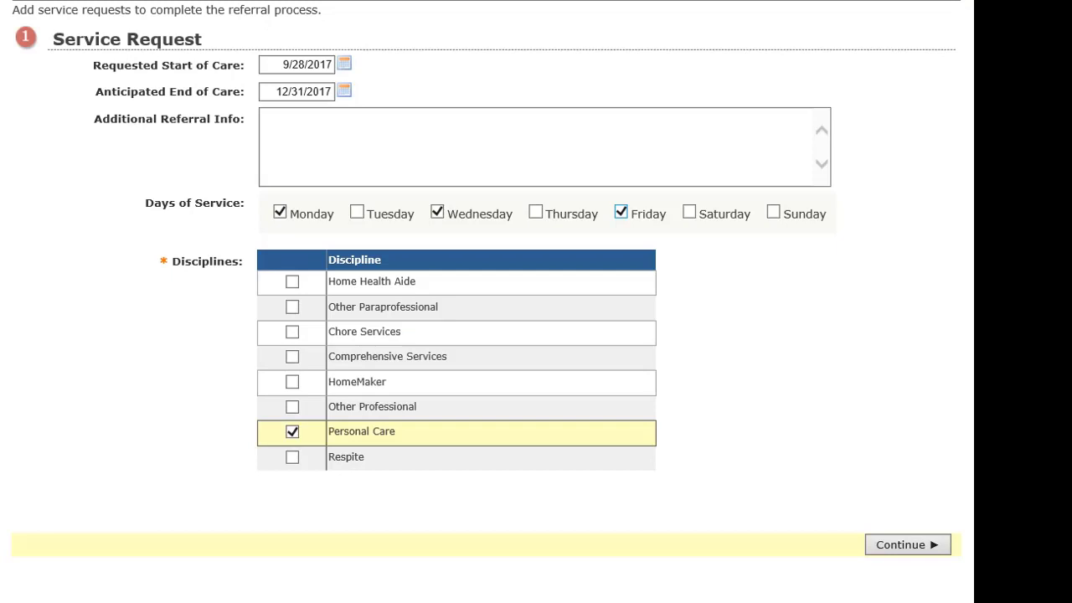
click(907, 544)
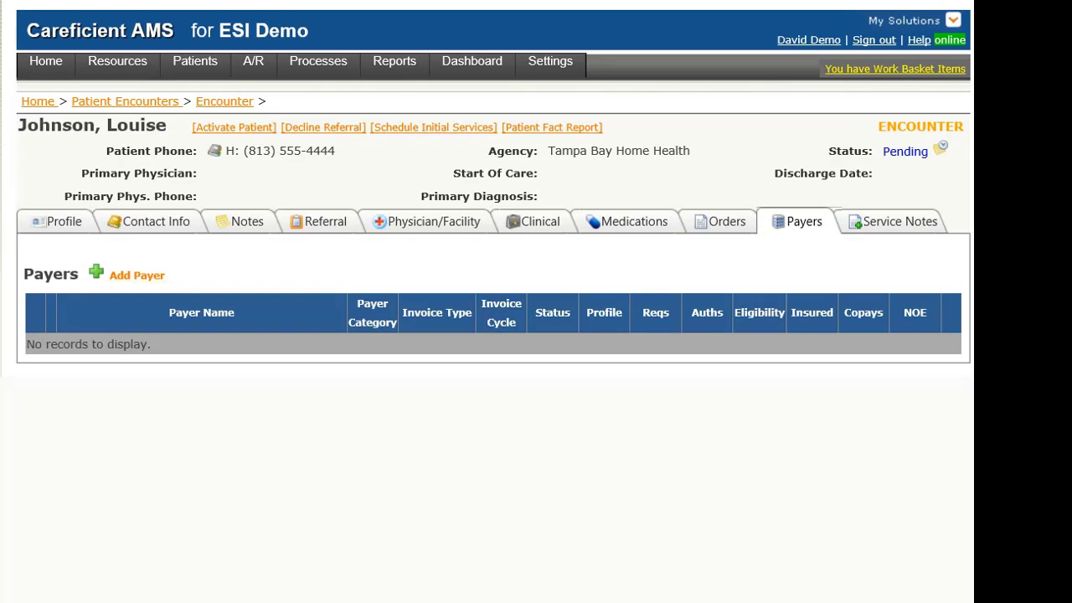
Add a payer to the encounter, choosing Self Pay from the payer list.
click(136, 275)
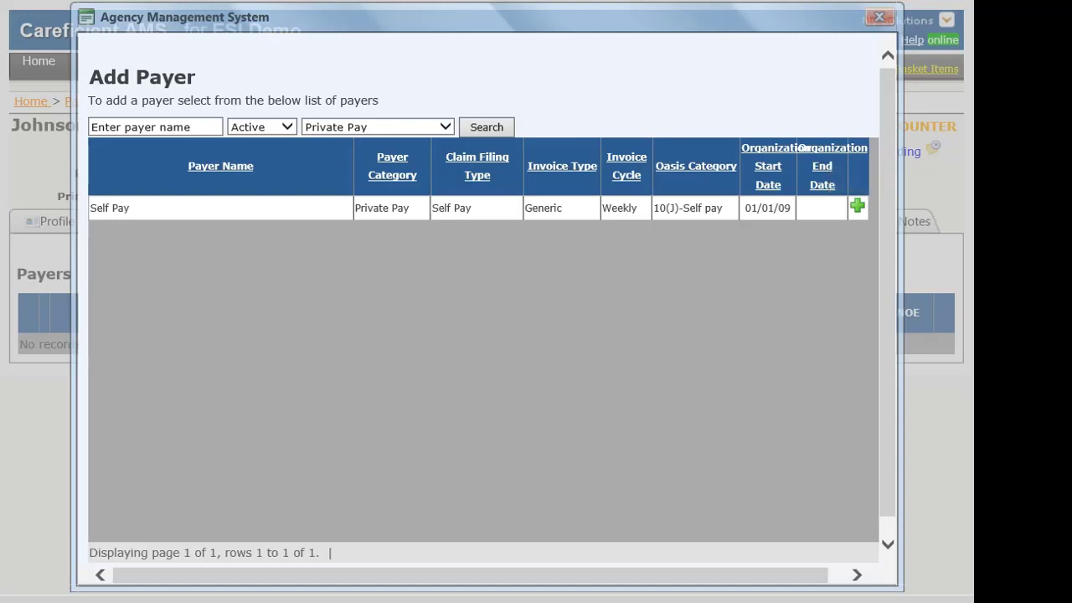
click(856, 205)
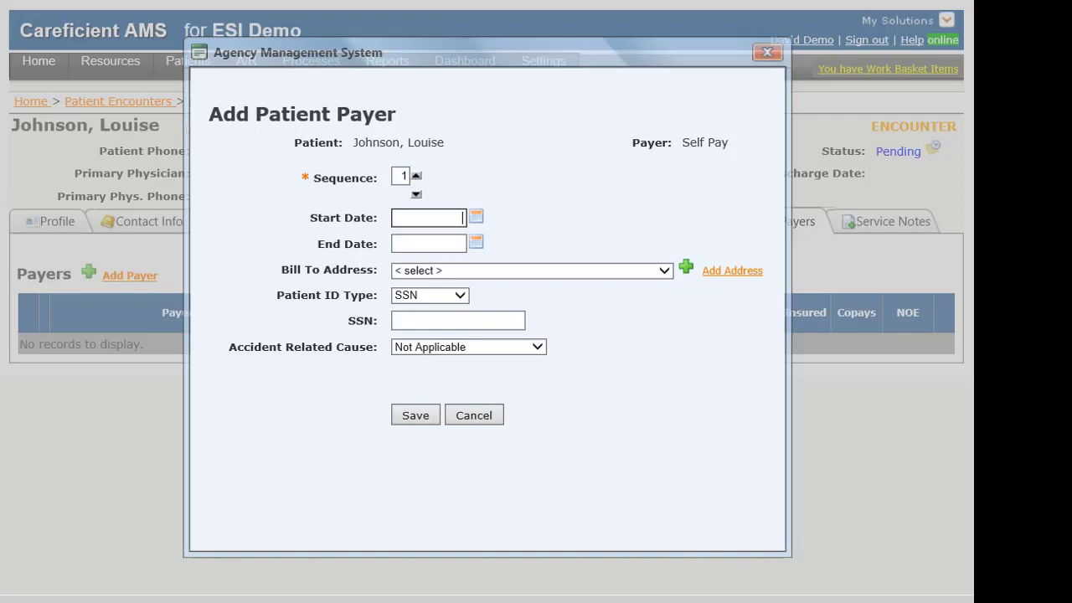
Save Self Pay with start date 9/28/2017, home bill-to address and the patient's SSN.
text(09282017)
click(532, 270)
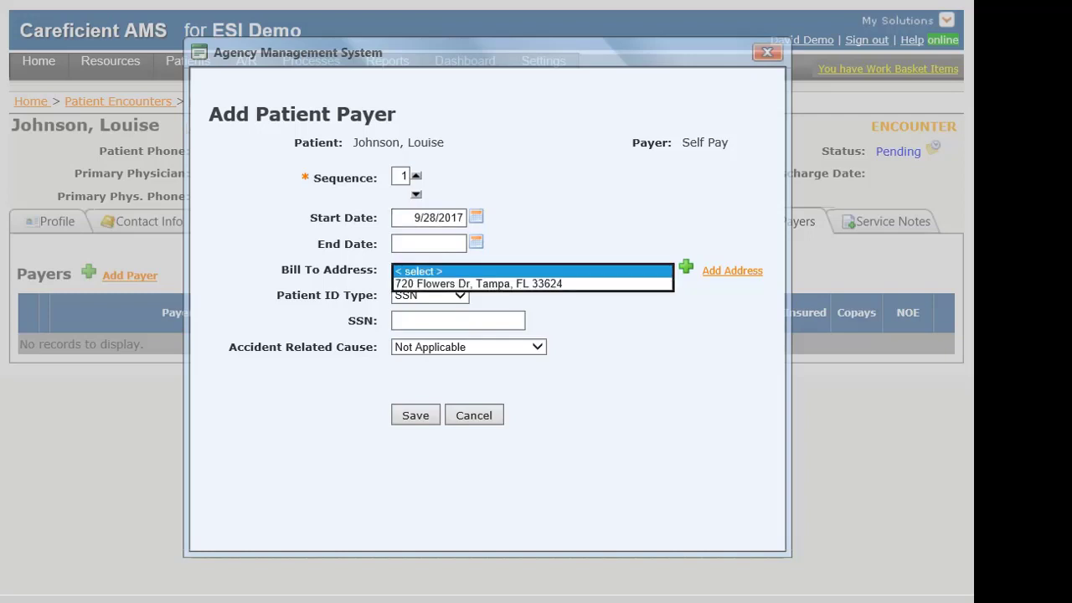
click(485, 283)
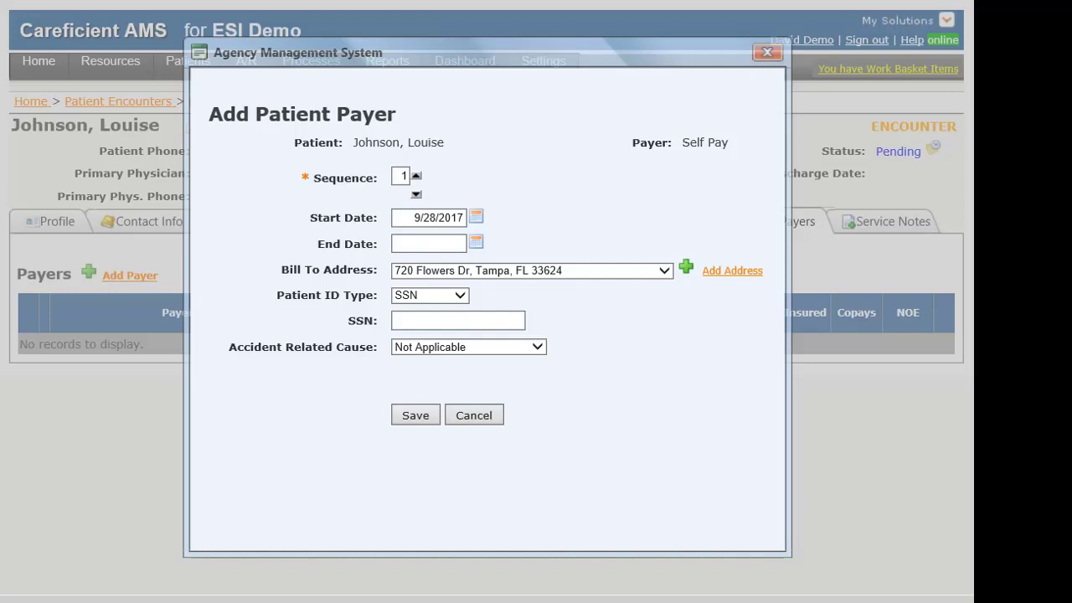
click(459, 295)
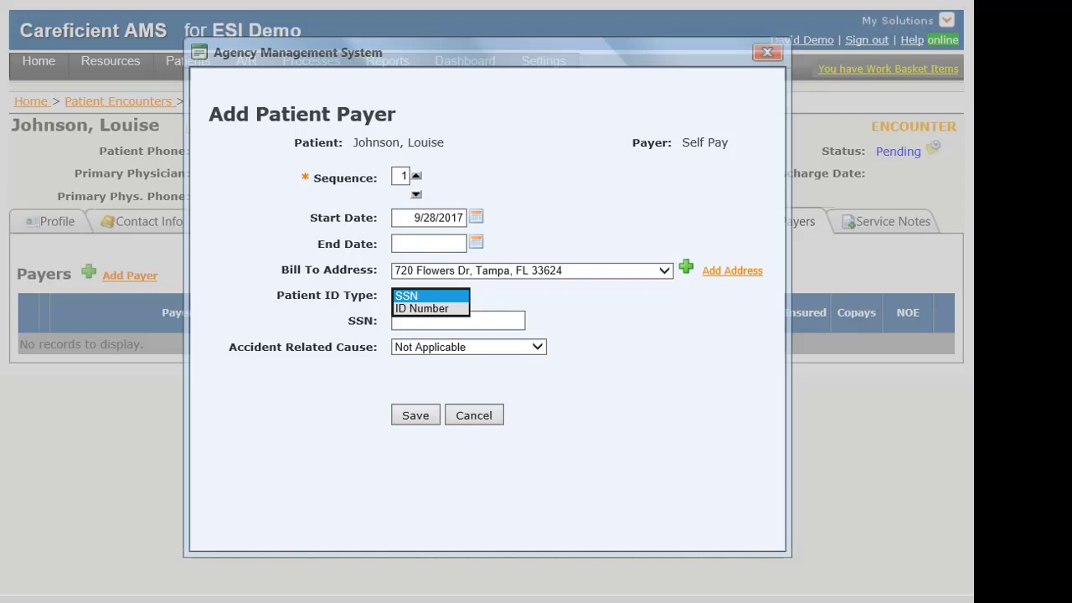
click(430, 296)
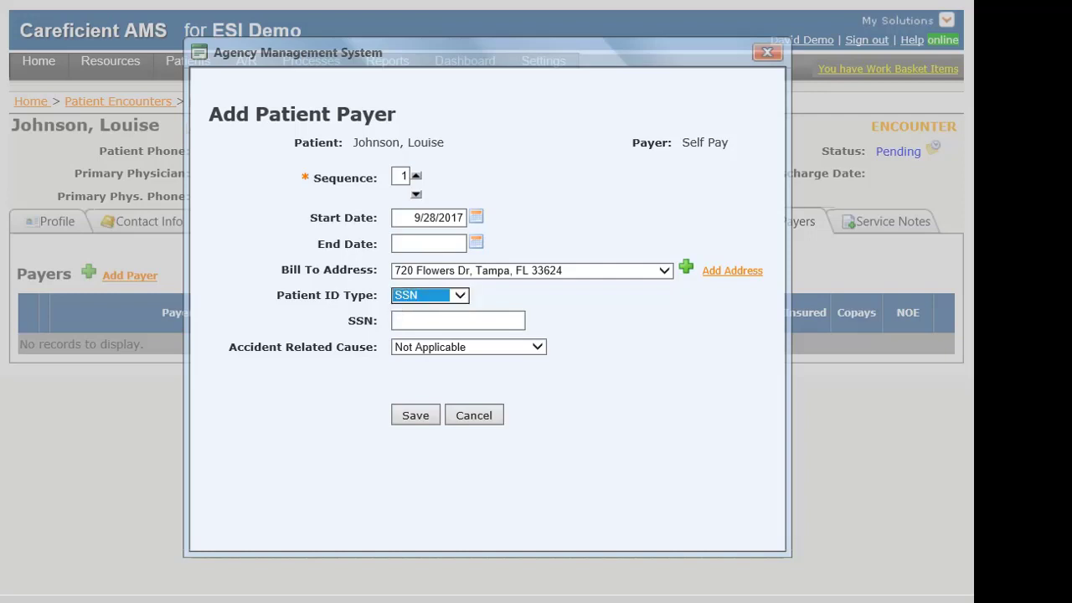
click(458, 321)
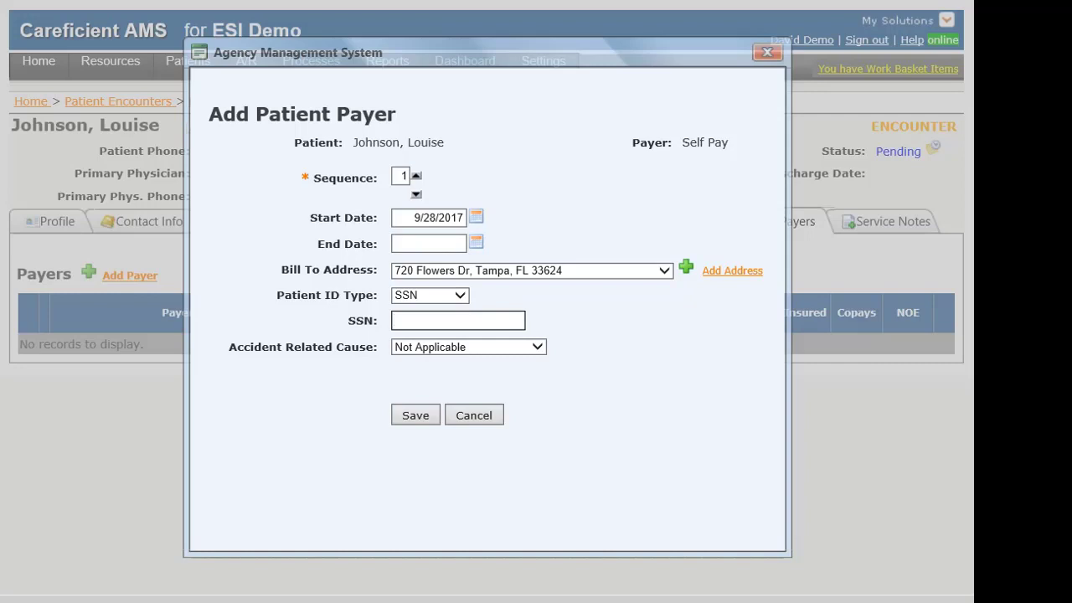
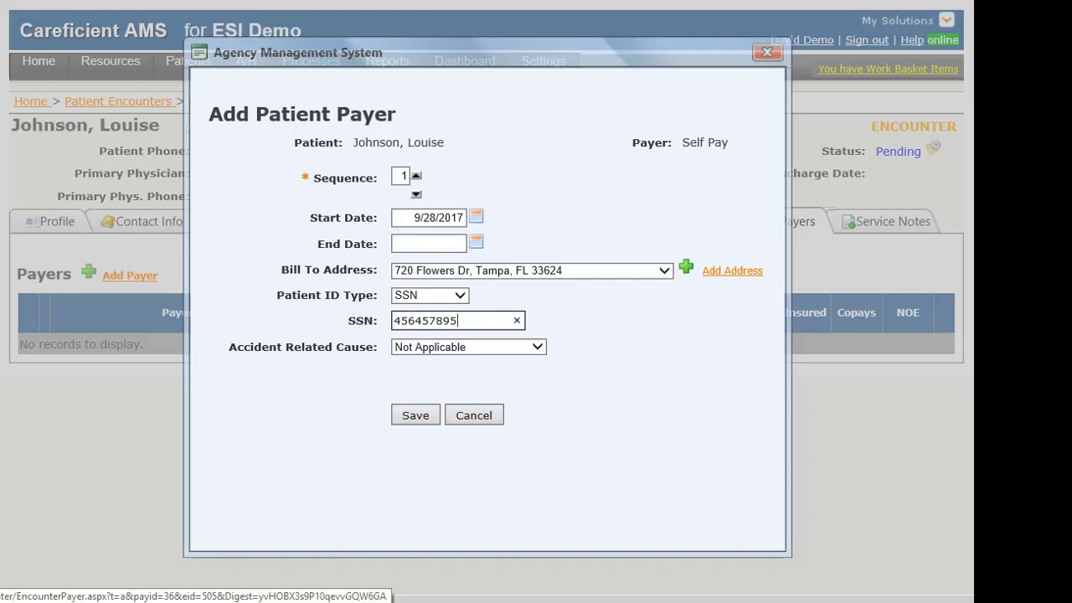
click(415, 415)
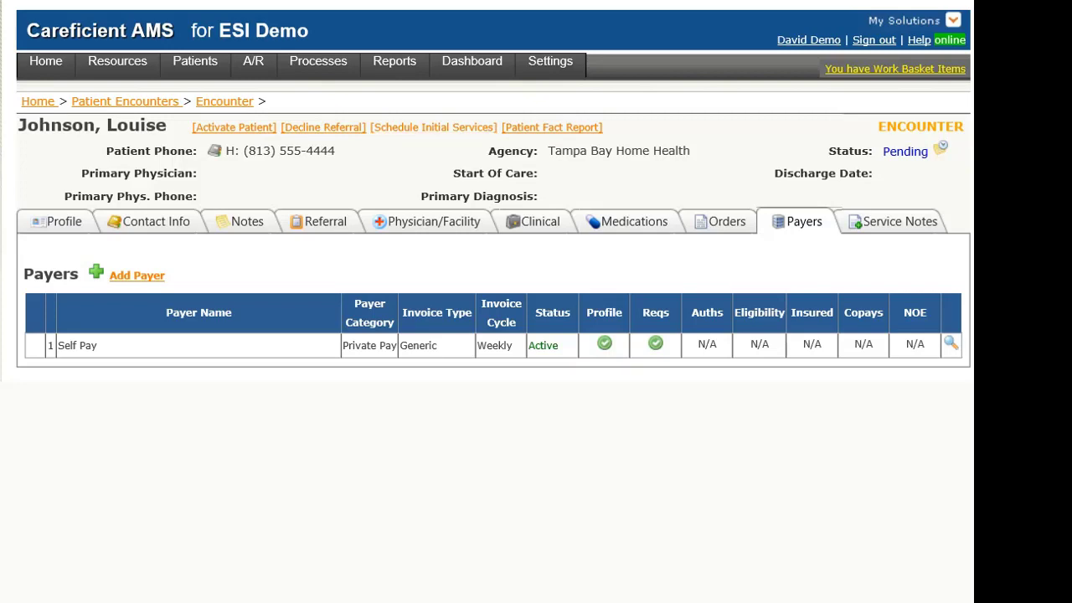
Schedule Personal Care Aide - Hourly as the initial Mon/Wed/Fri service, 9/28–12/31/2017.
click(433, 127)
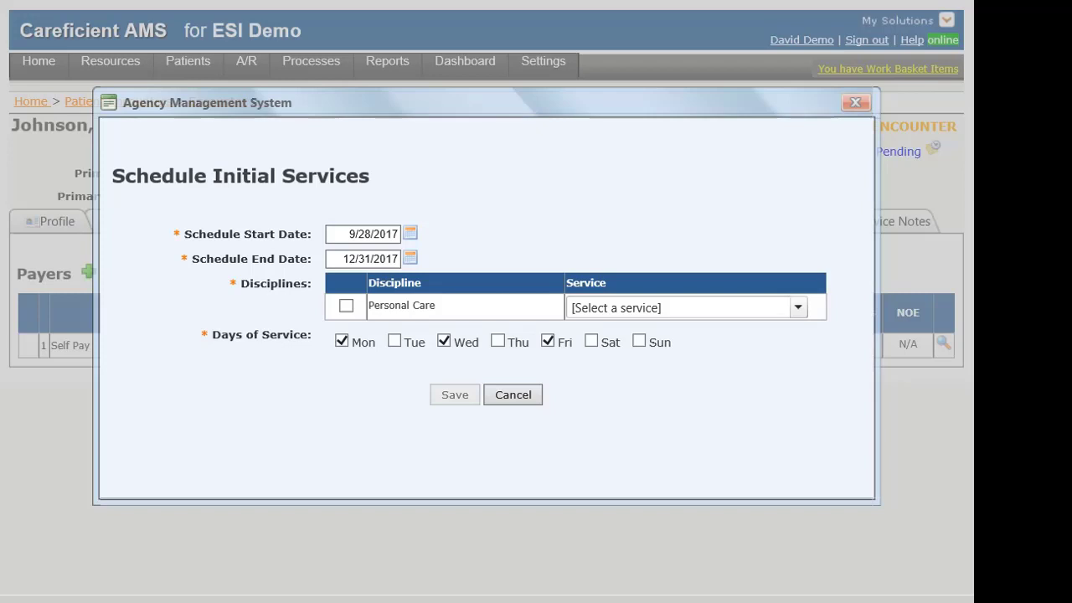
click(346, 305)
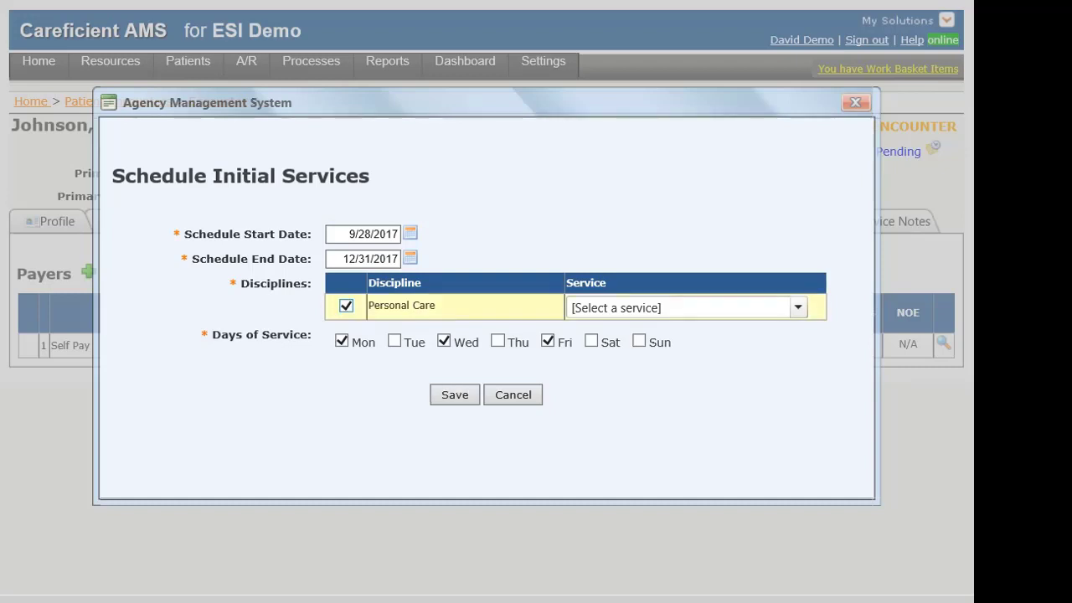
click(798, 307)
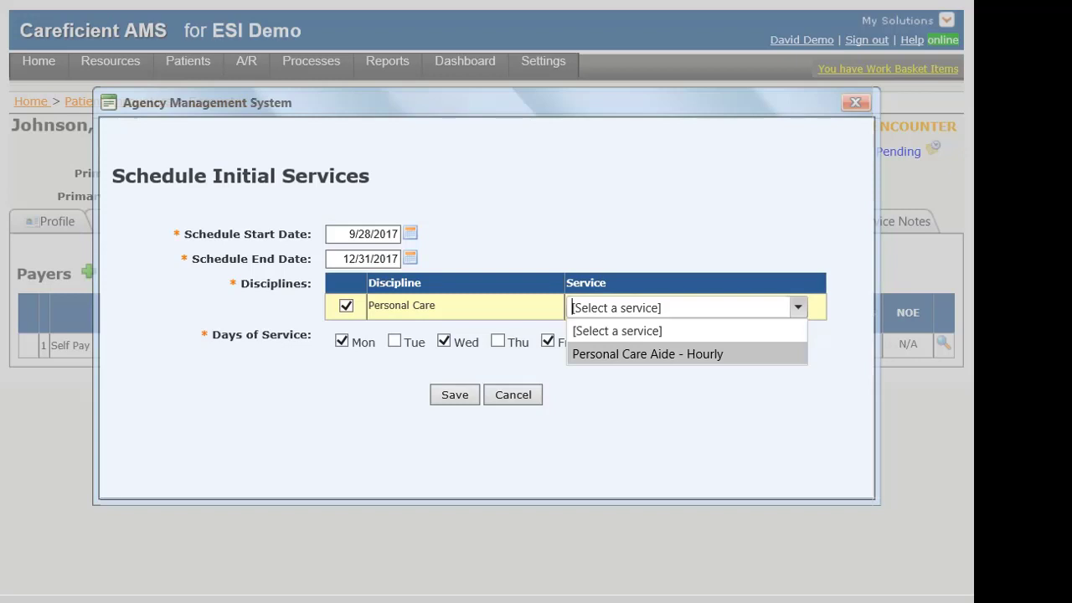
key(Return)
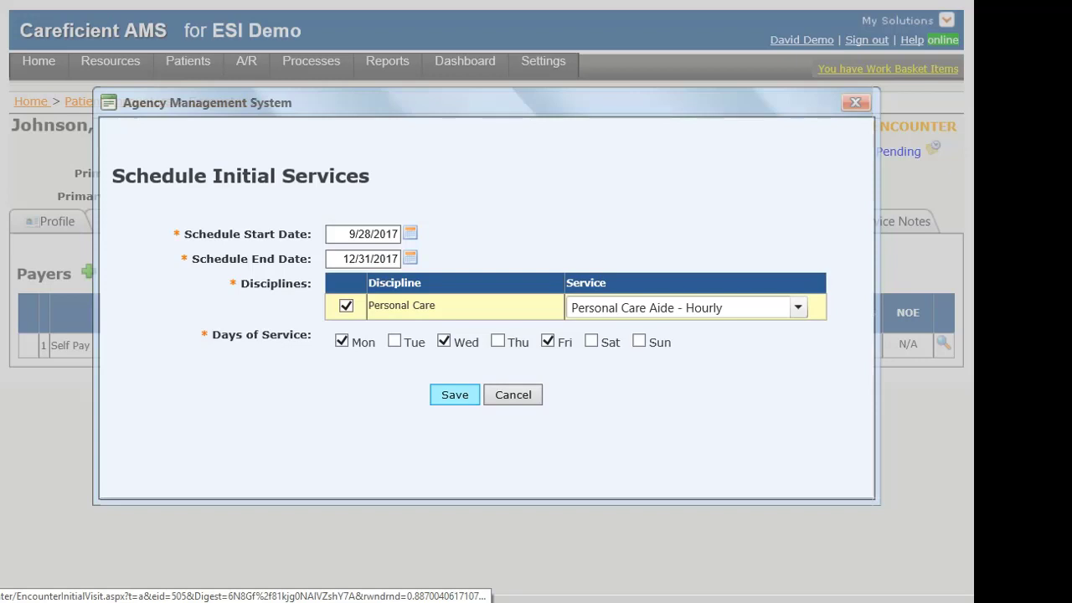
click(455, 394)
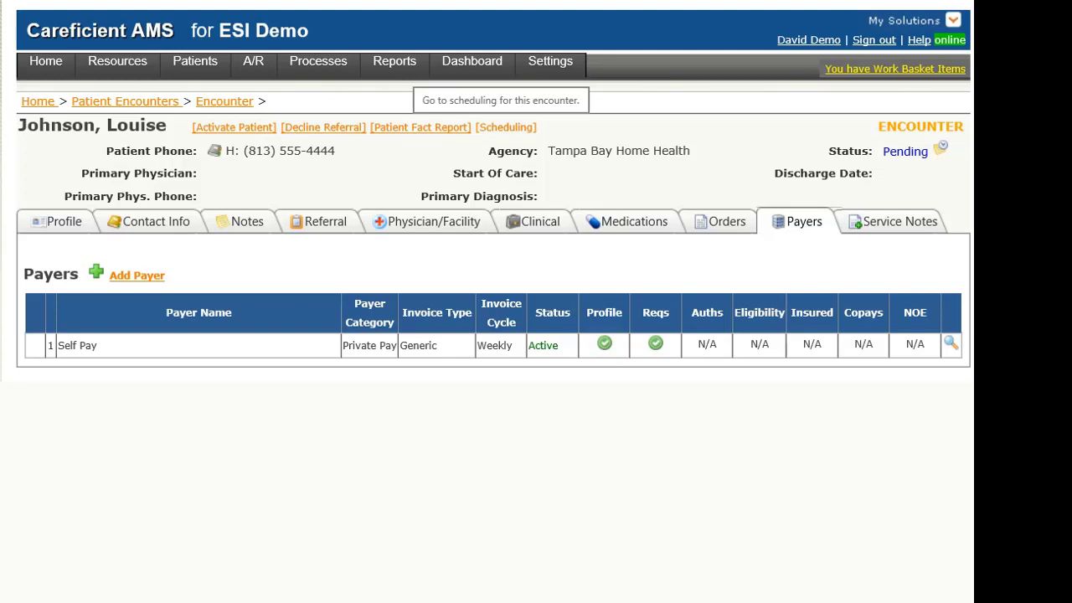
Begin patient activation with a start of care date of 9/28/2017.
click(725, 221)
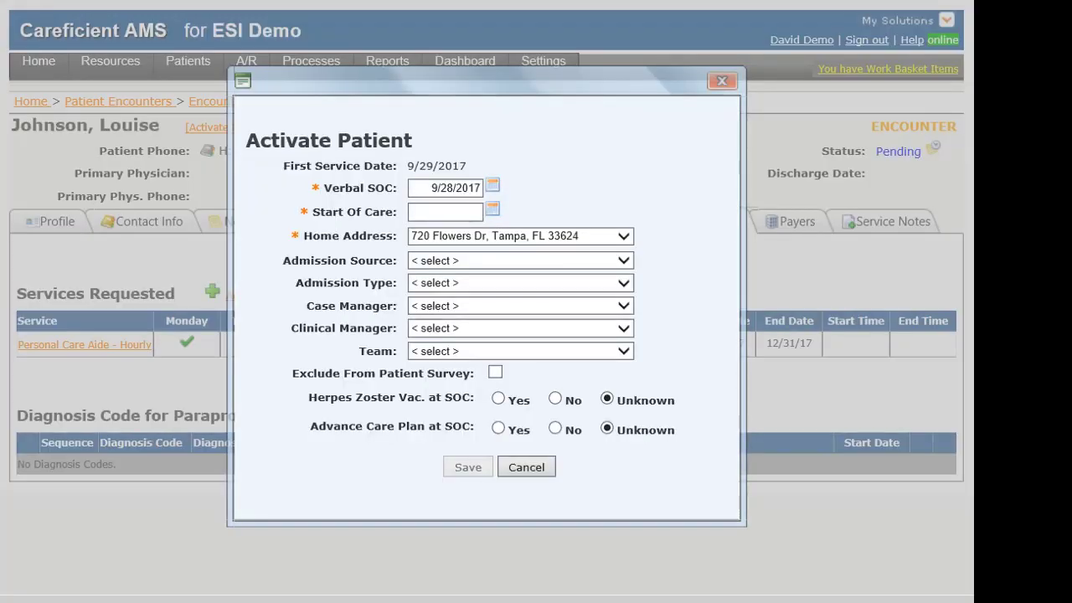
click(445, 212)
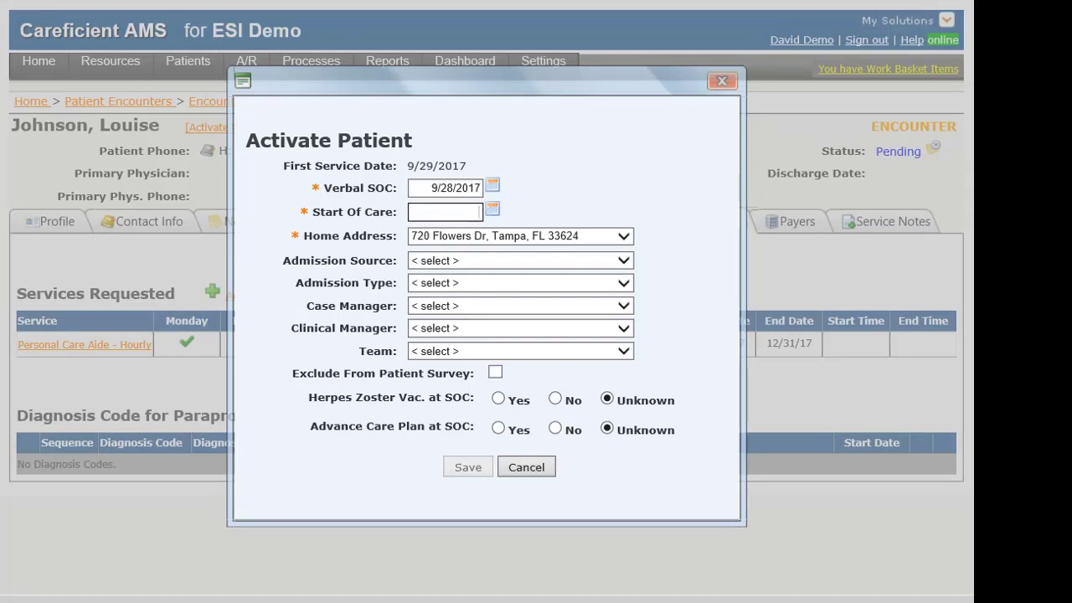
text(0928)
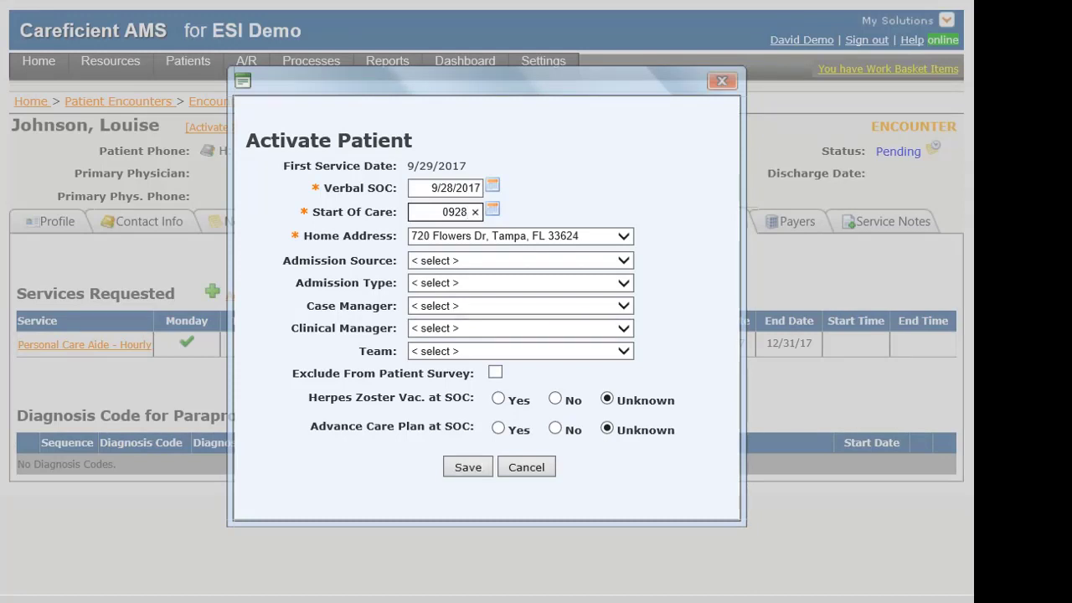
key(Tab)
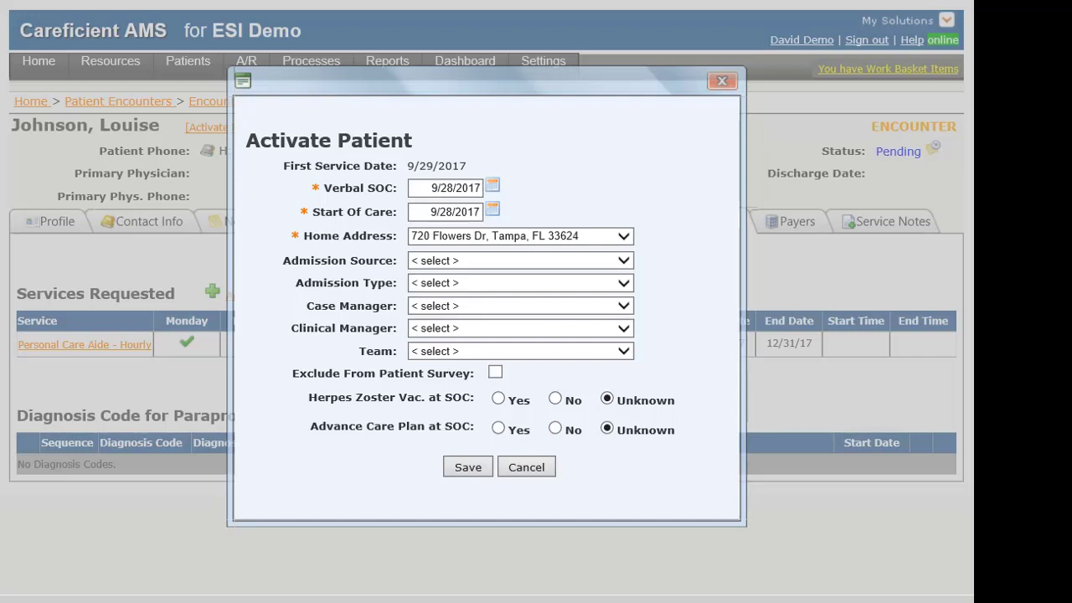
Set admission source Information Not Available, Elective admission, a case manager and team East.
click(561, 261)
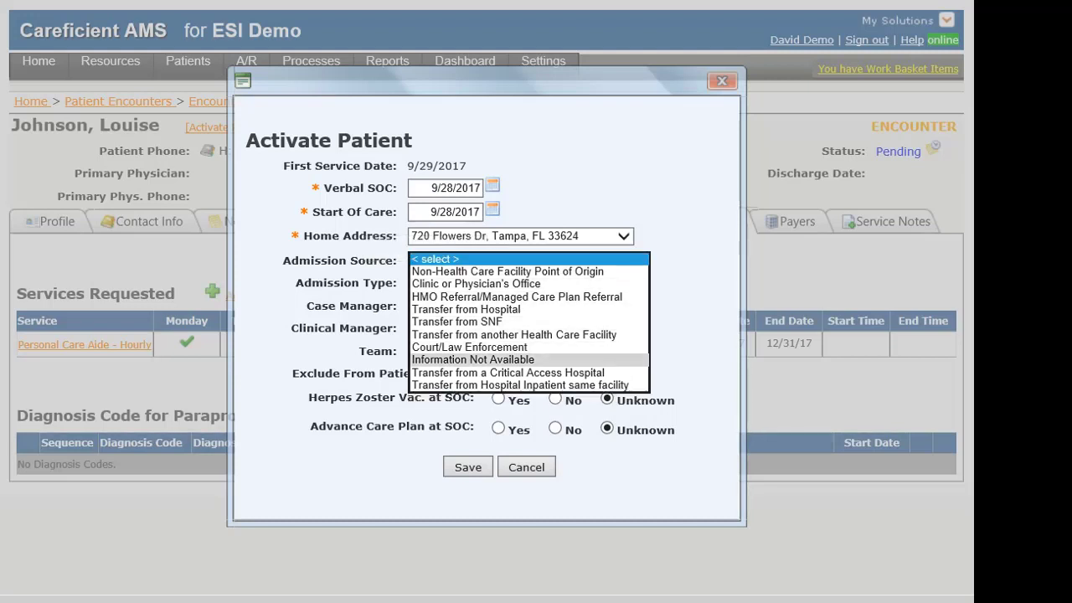
click(473, 362)
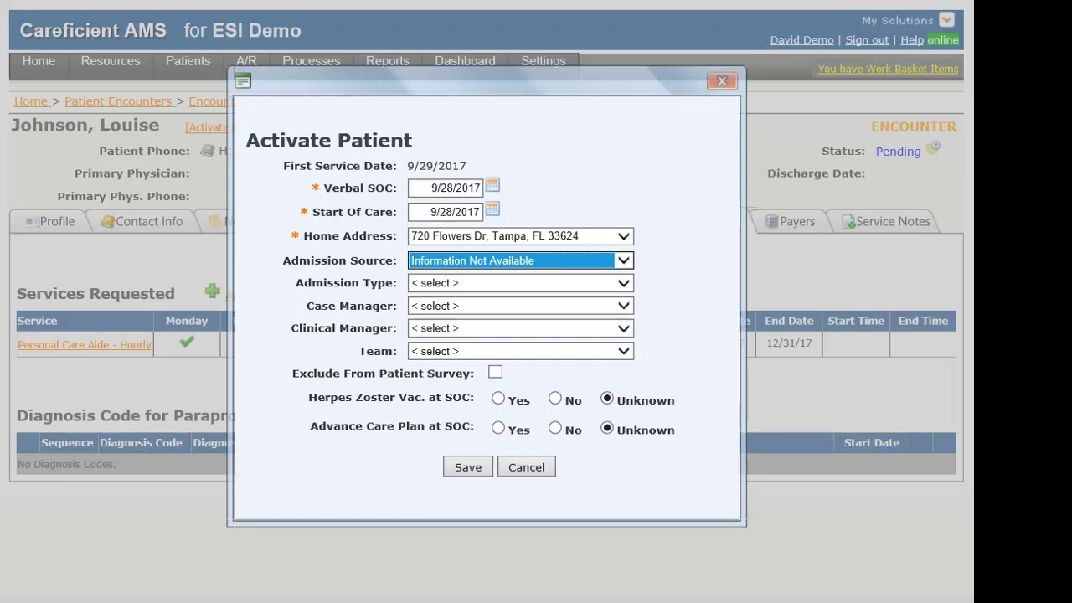
click(520, 283)
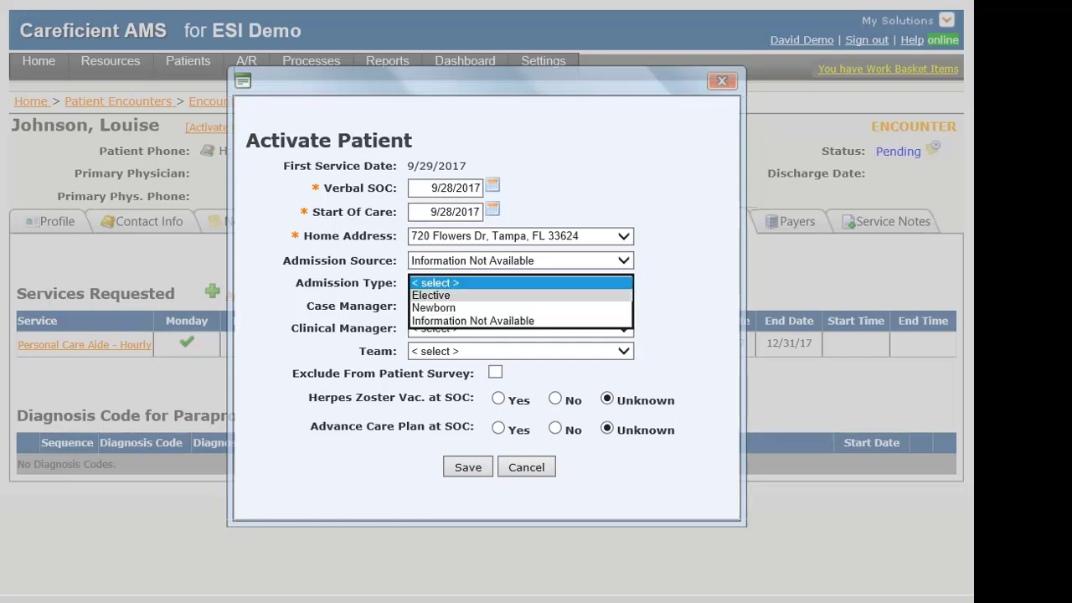
click(432, 295)
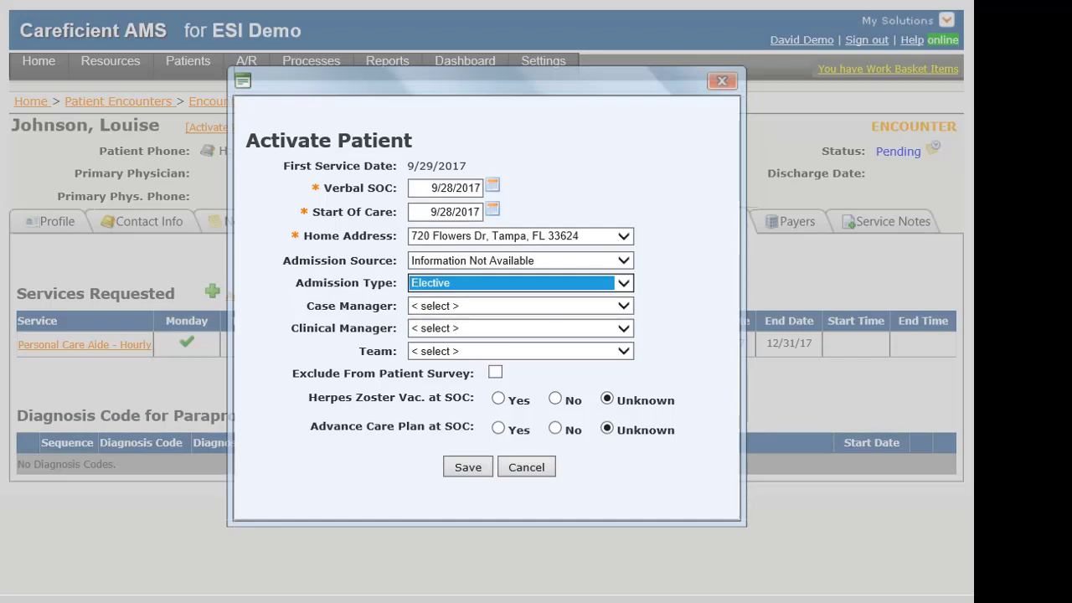
click(623, 307)
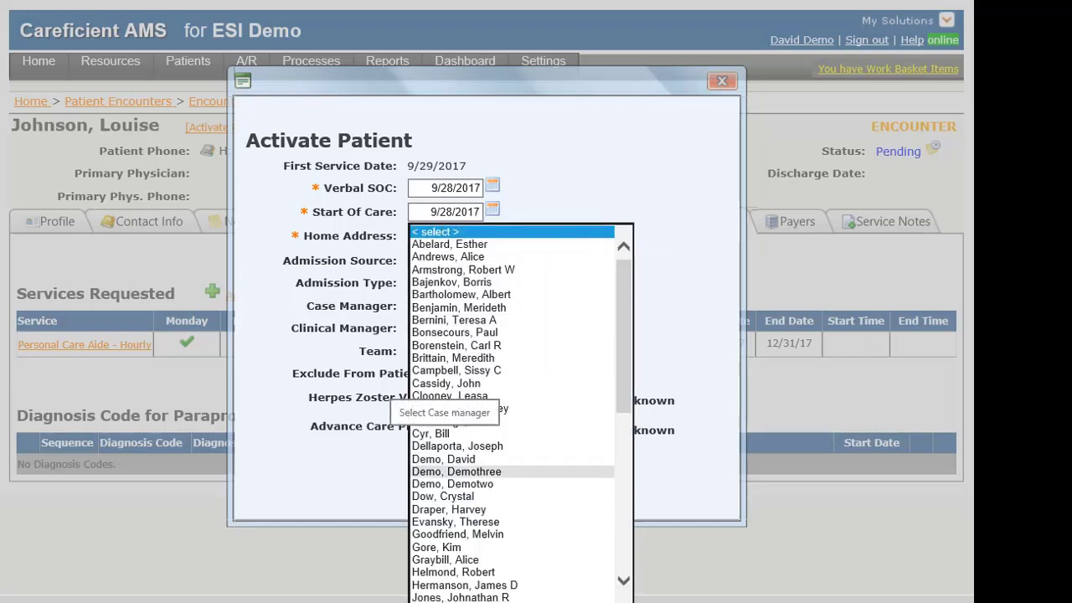
click(457, 442)
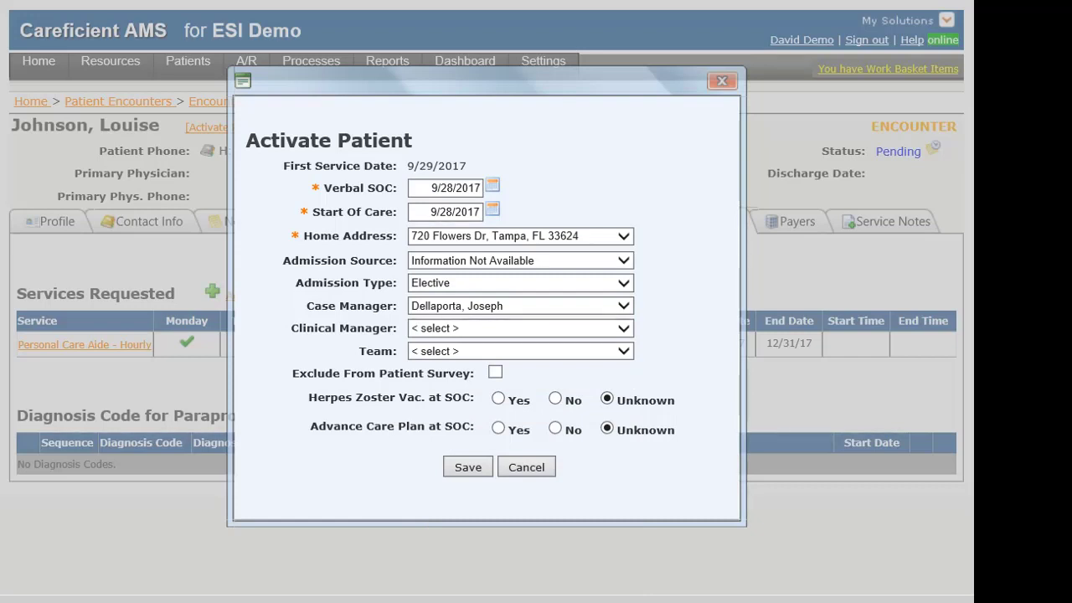
click(520, 351)
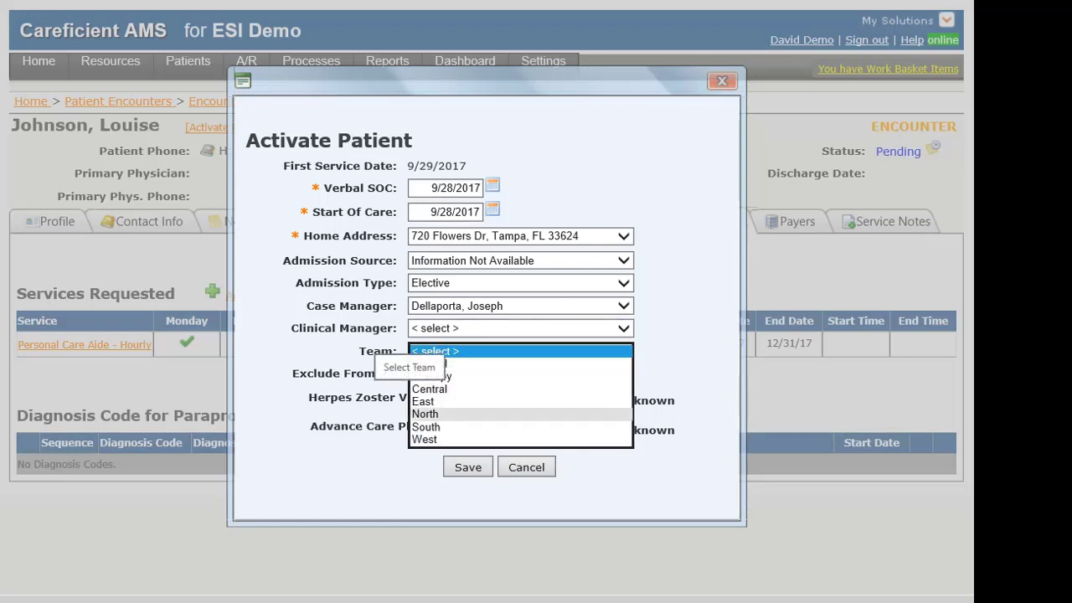
click(423, 401)
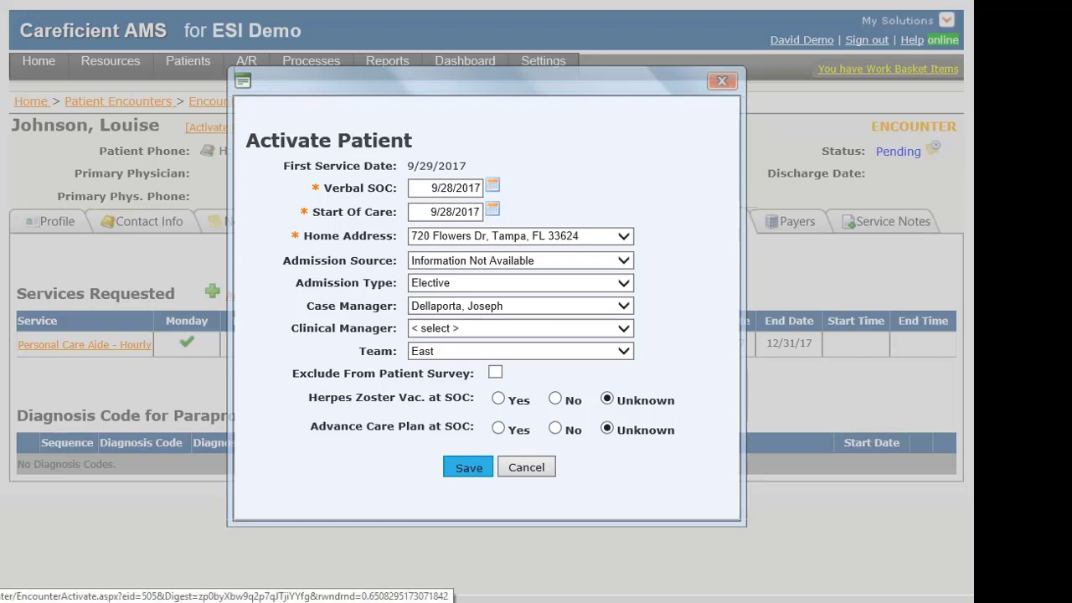
Save the activation and go to the encounter's Personal Care scheduling page.
click(468, 467)
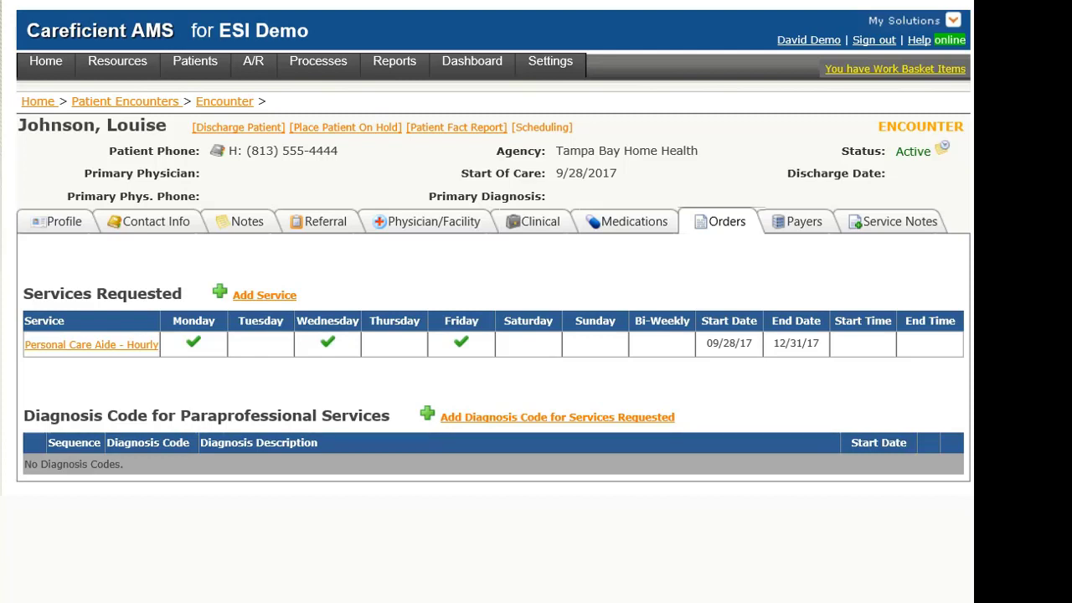
click(542, 129)
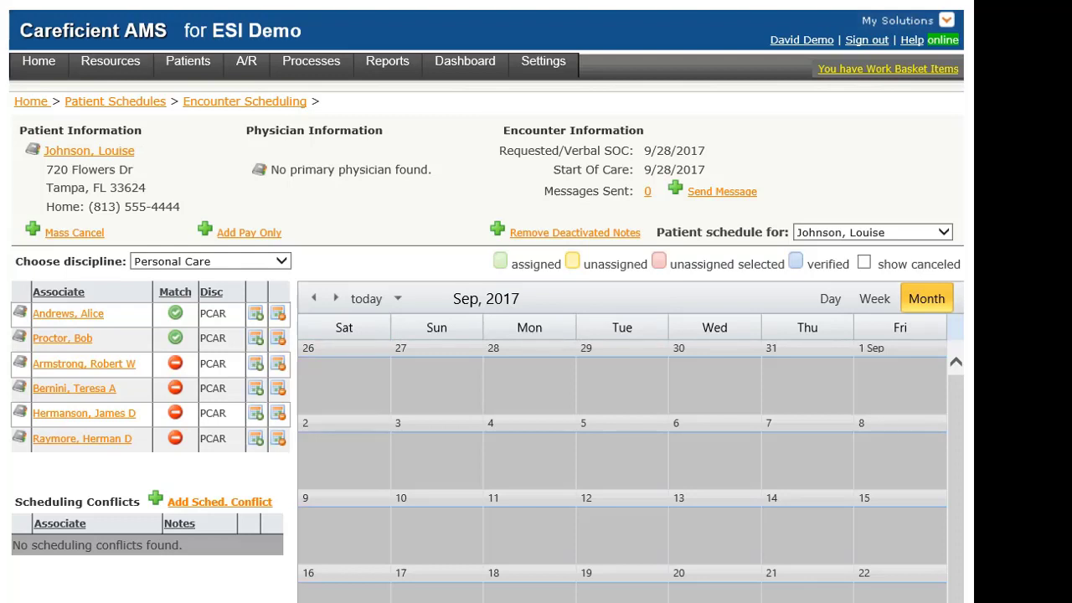
click(281, 261)
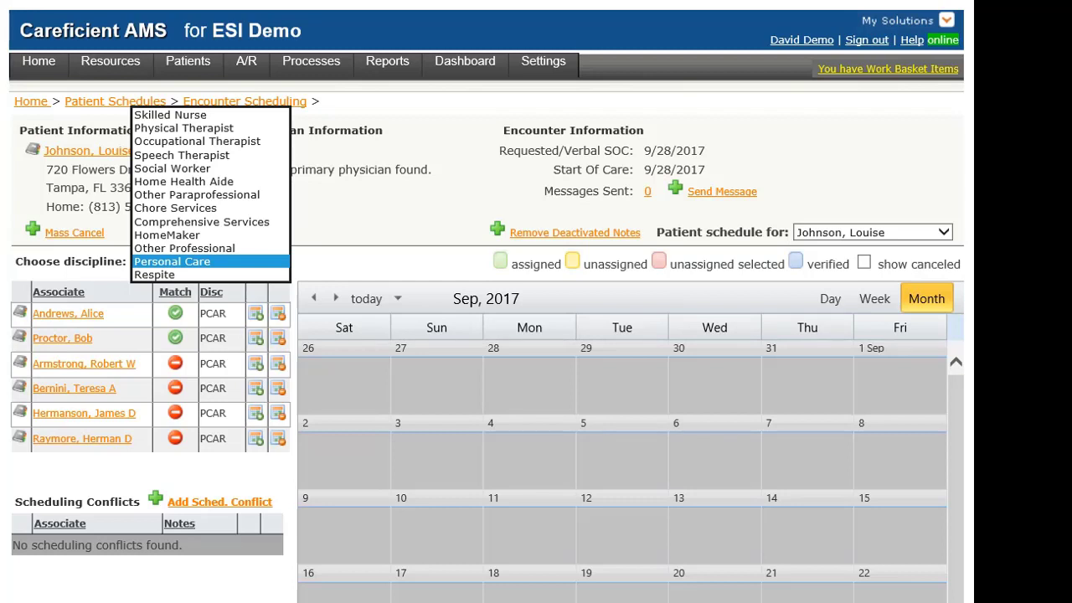
key(Escape)
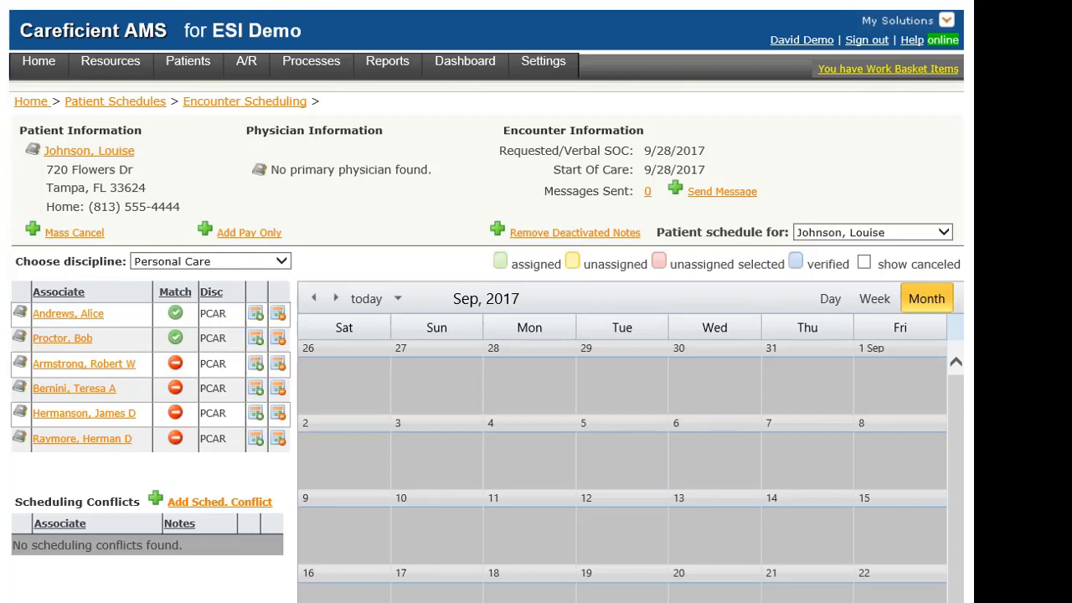
Briefly show then hide canceled visits, and start a new scheduling conflict.
click(864, 262)
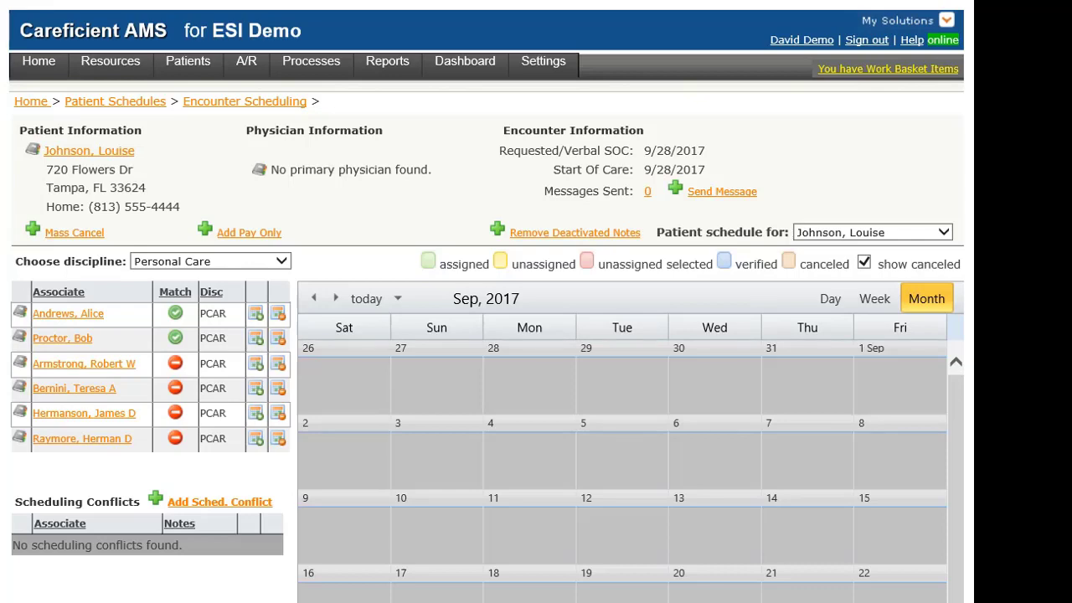
click(864, 262)
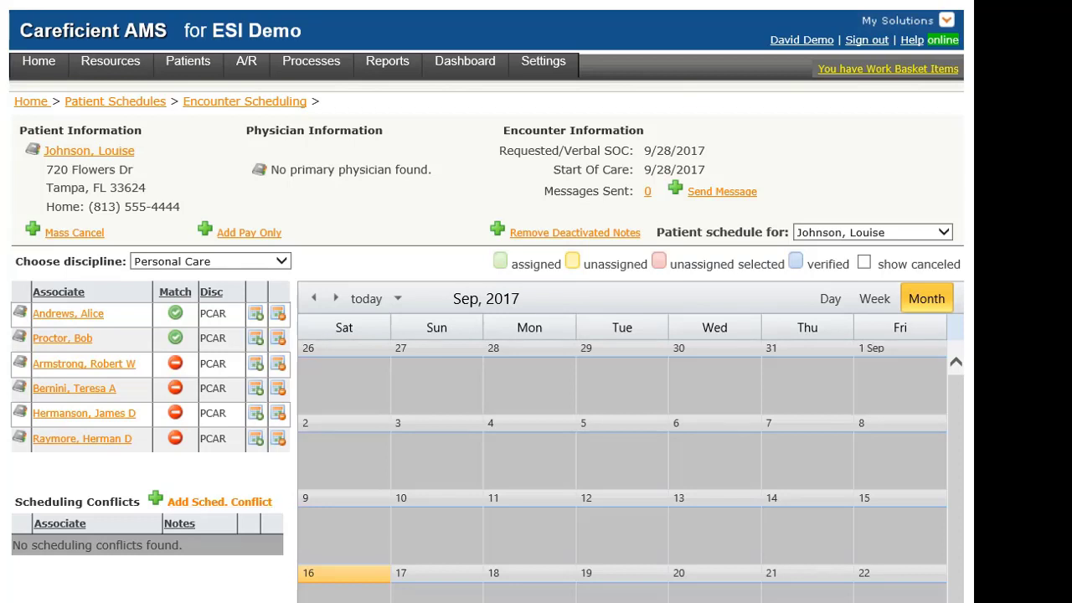
click(219, 502)
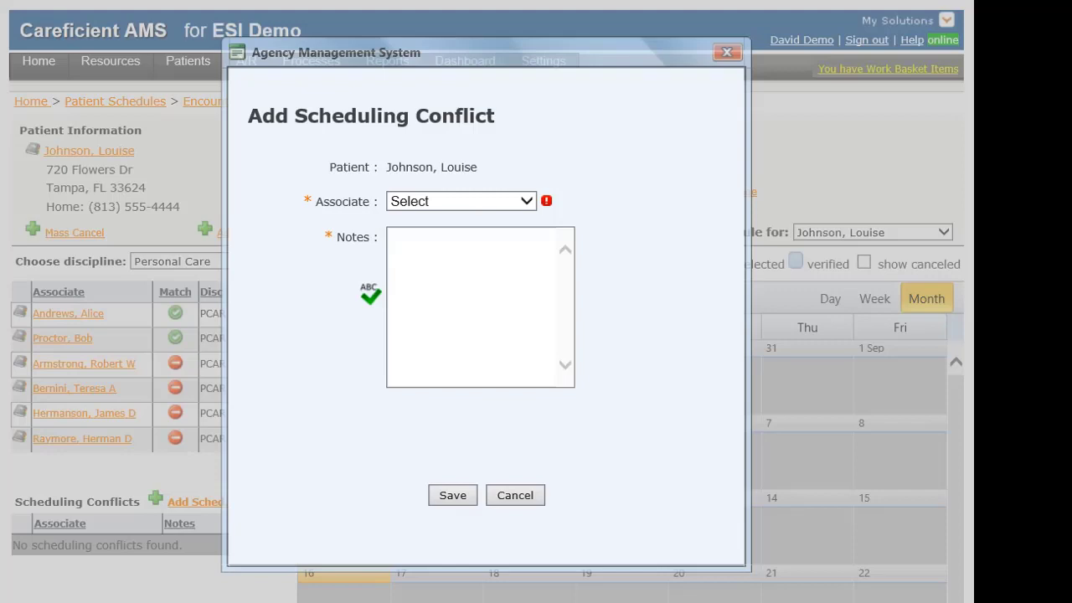
Pick the objected-to associate and save a note that the patient doesn't want them at home.
click(525, 201)
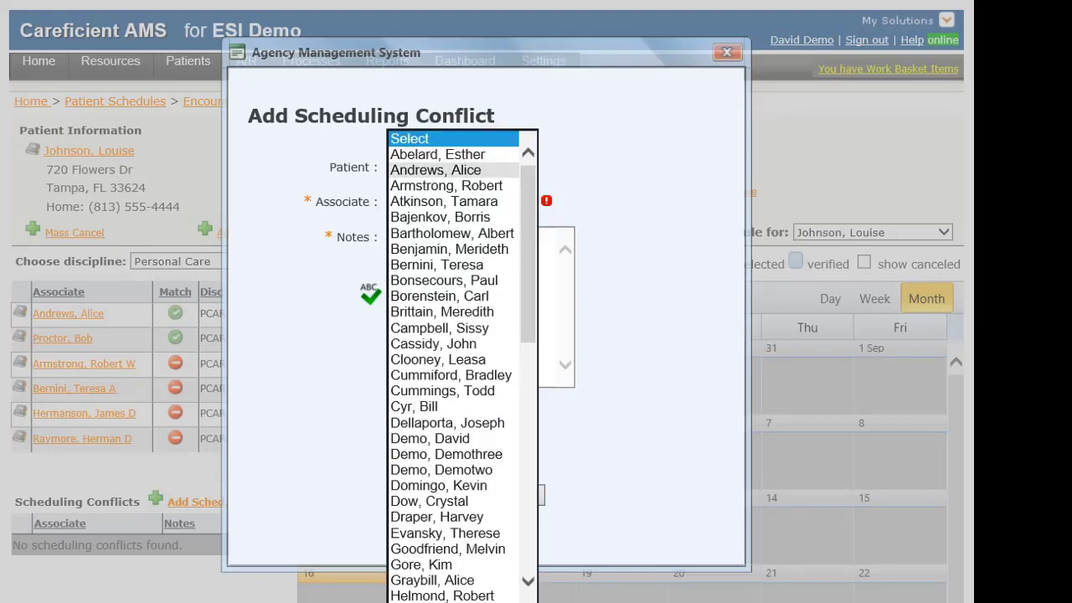
click(436, 170)
click(444, 259)
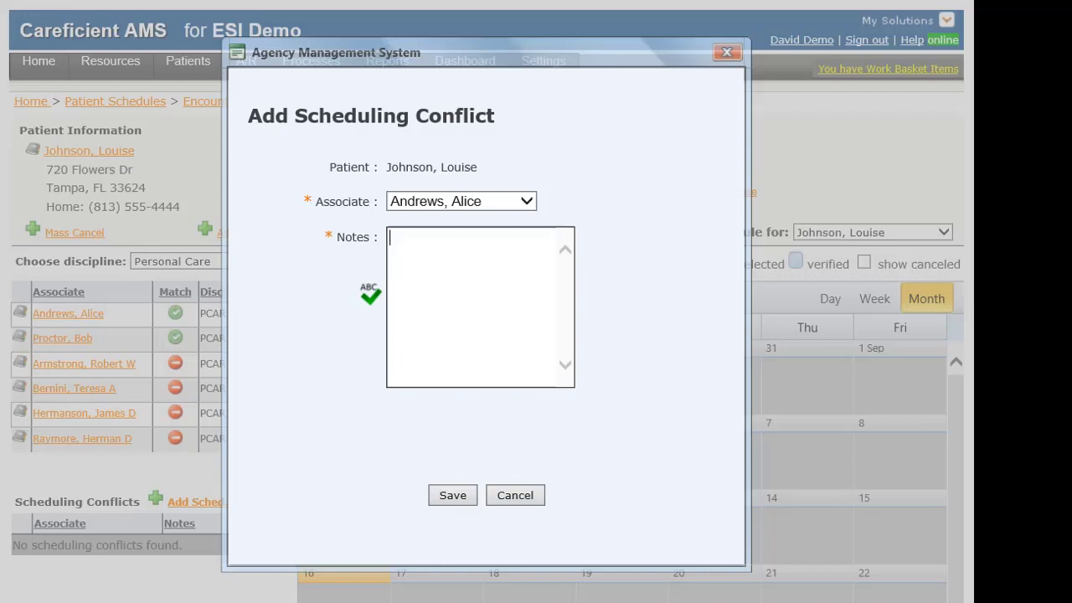
text(Patient)
text(does not want)
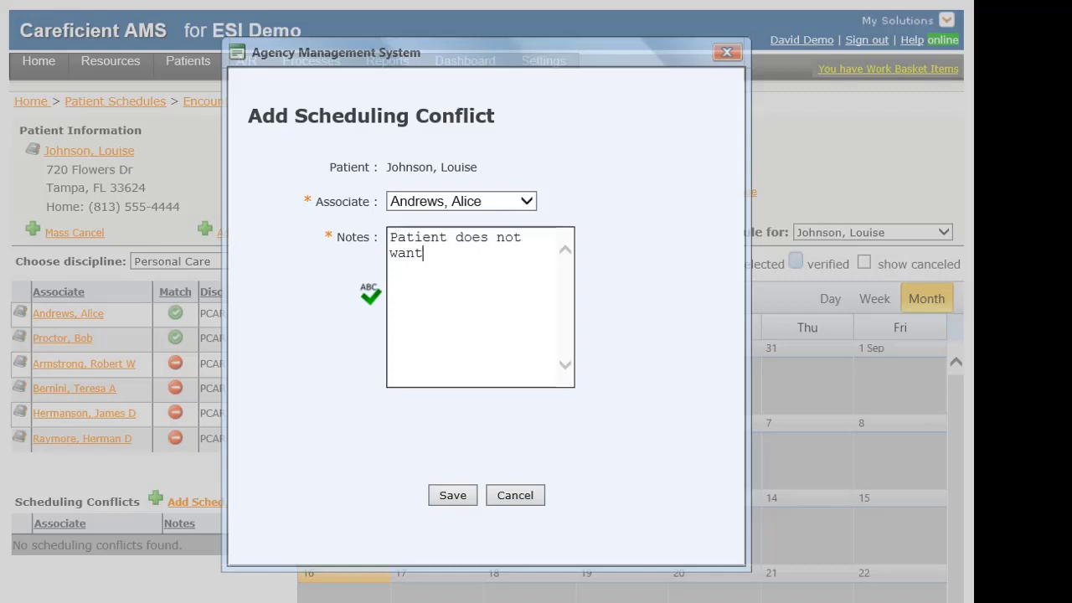
text( this associate)
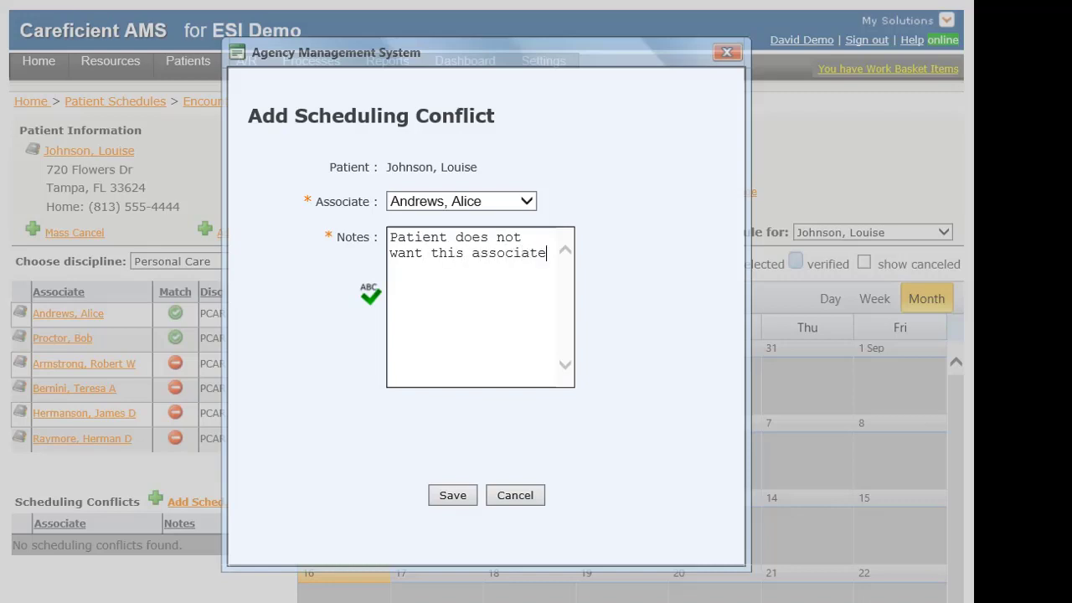
text( in their home)
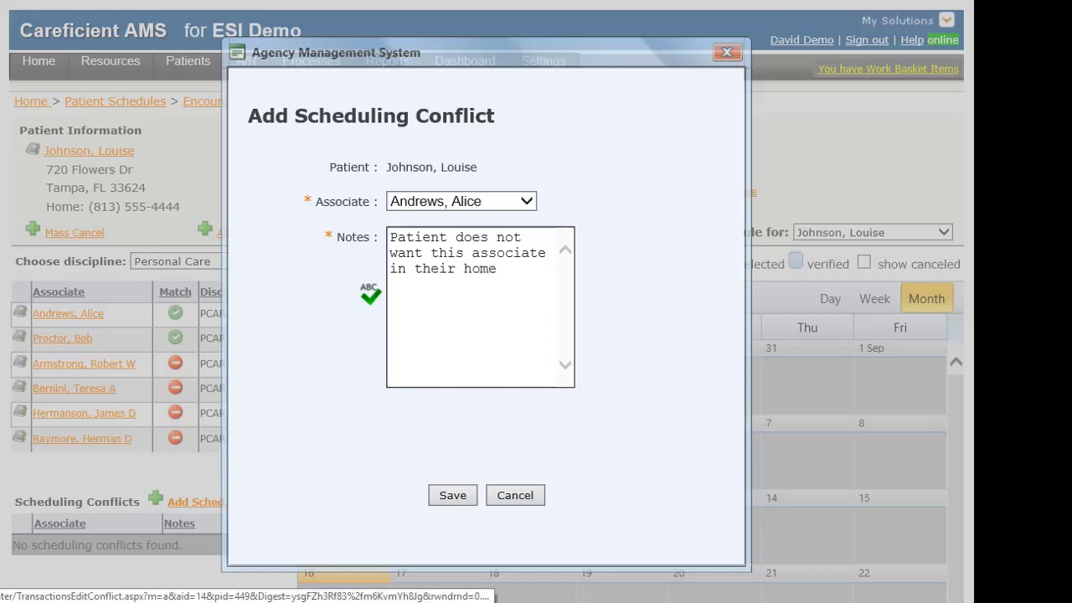
click(452, 495)
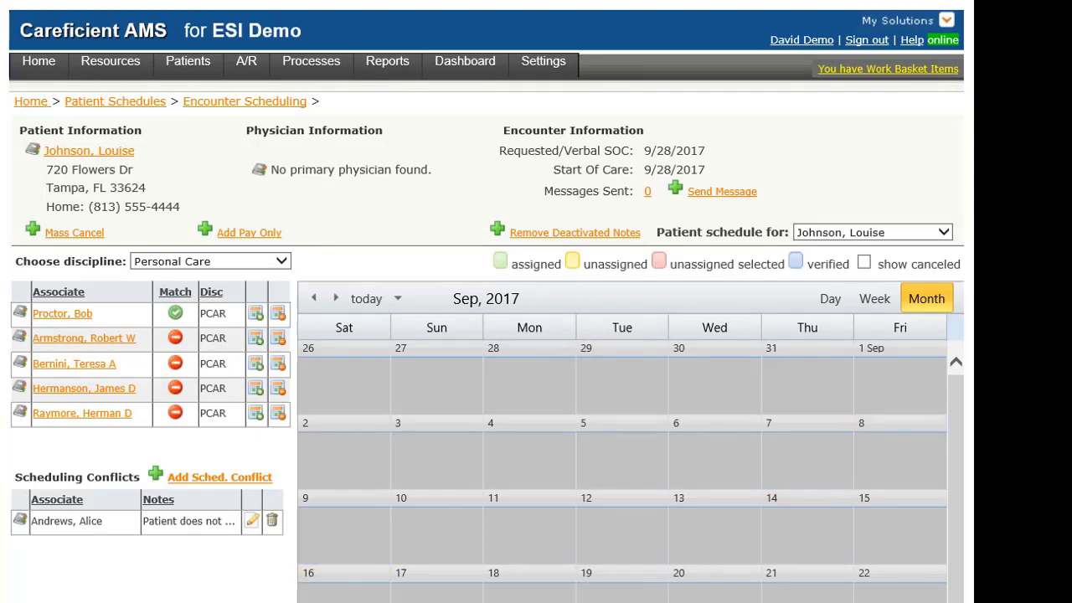
Scroll the calendar down to the unassigned PCAR visits on Sep 29 and Oct 2, 4, 6.
scroll(536, 335, down, 1)
scroll(536, 335, down, 1)
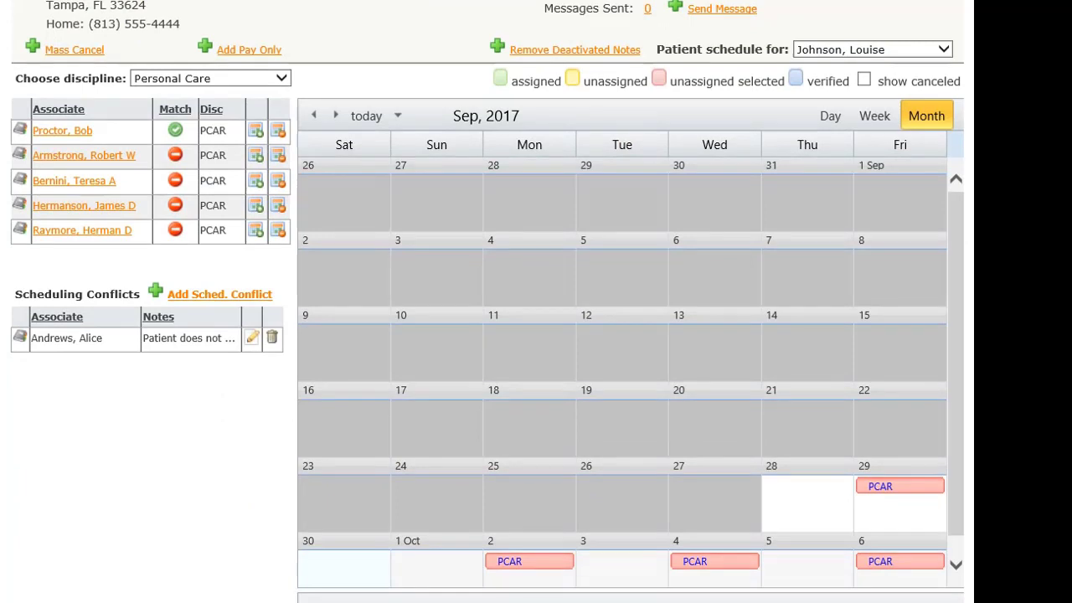
scroll(536, 335, down, 1)
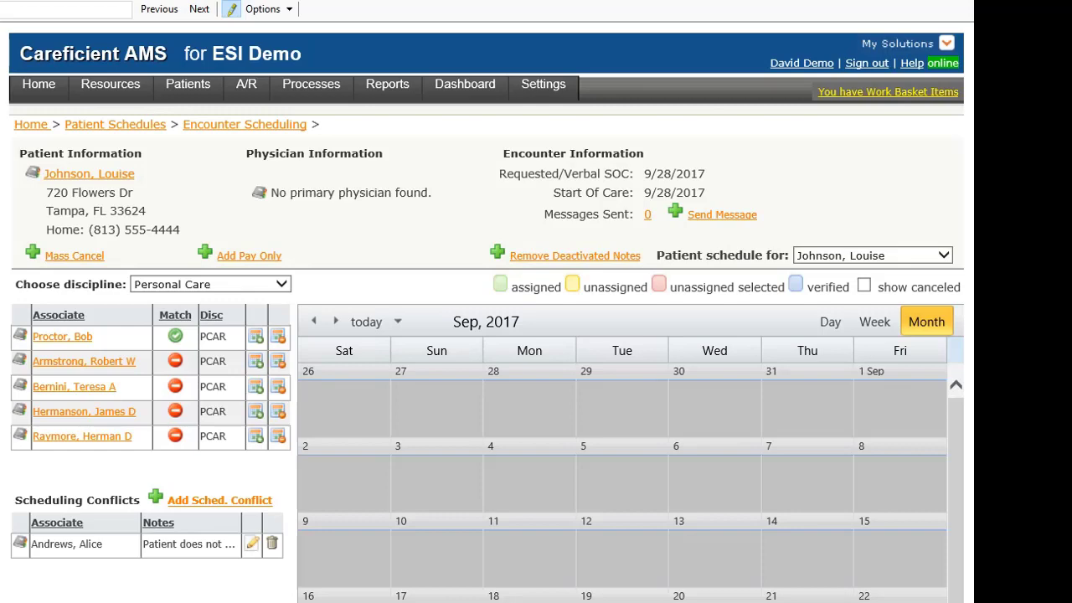
scroll(485, 318, down, 1)
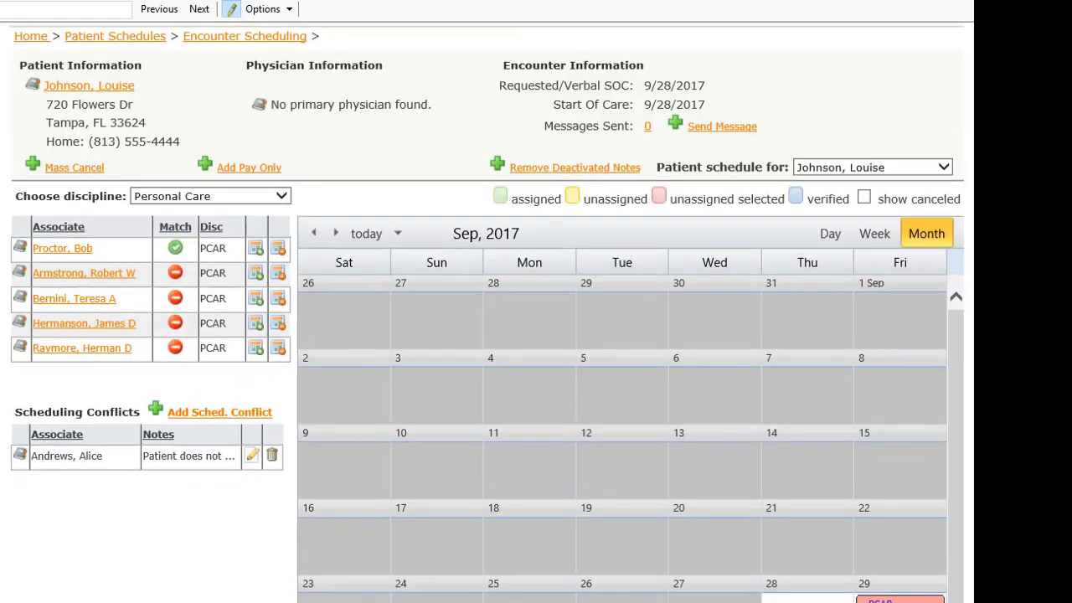
scroll(485, 318, down, 2)
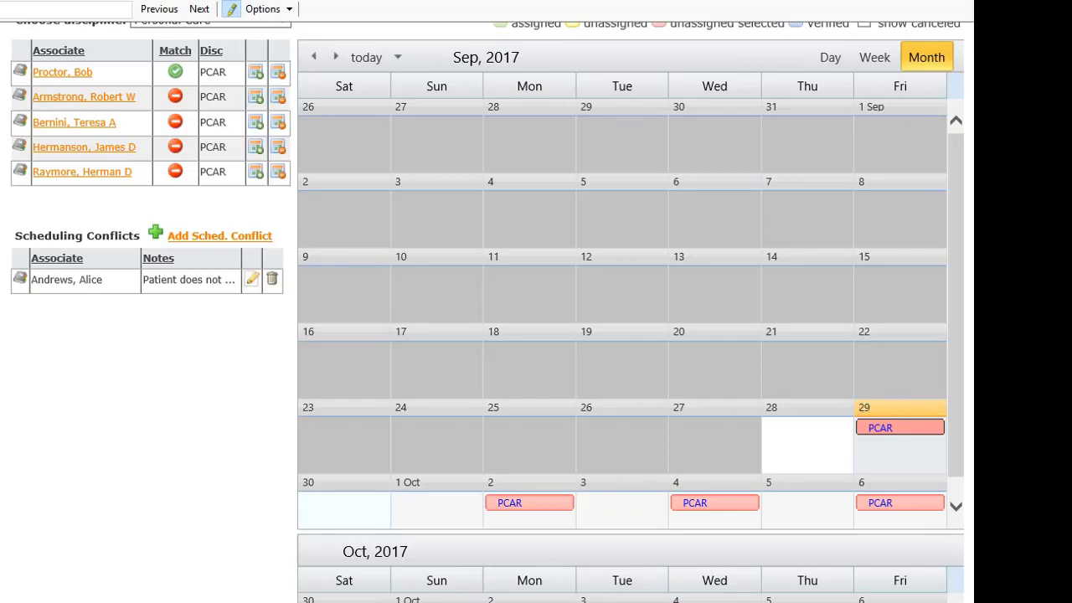
Assign the matching associate to the unassigned 9/29/2017 9:00 AM–3:00 PM visit and save.
click(899, 427)
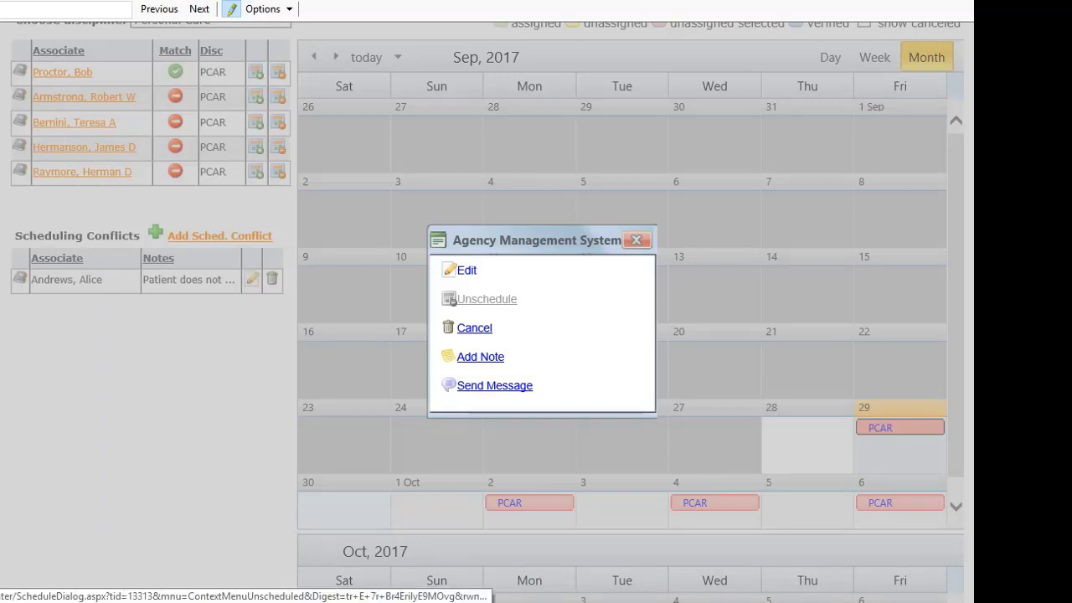
click(487, 299)
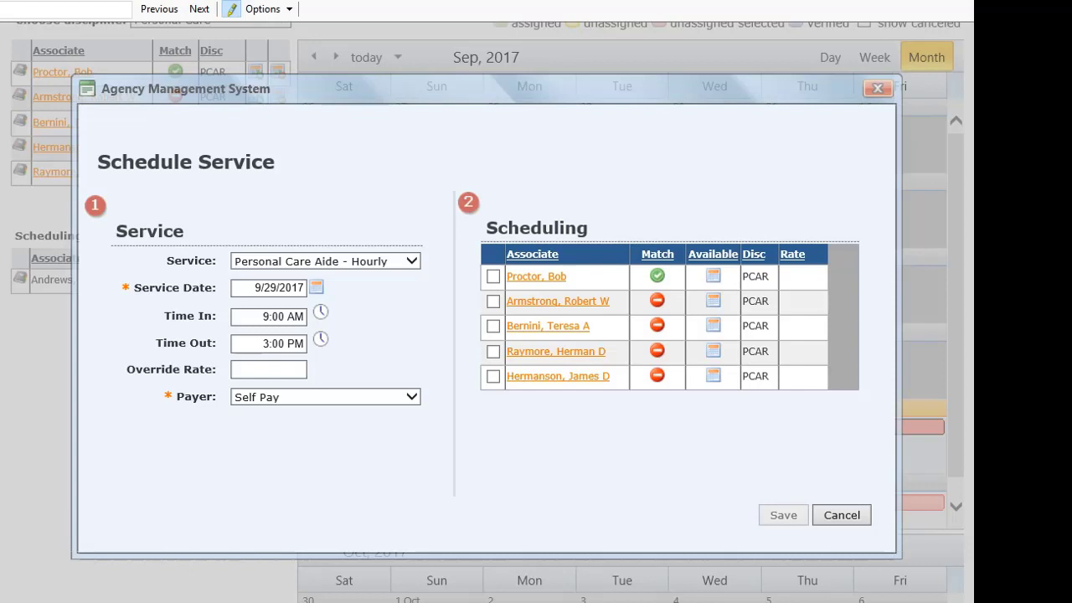
mouse_move(536, 276)
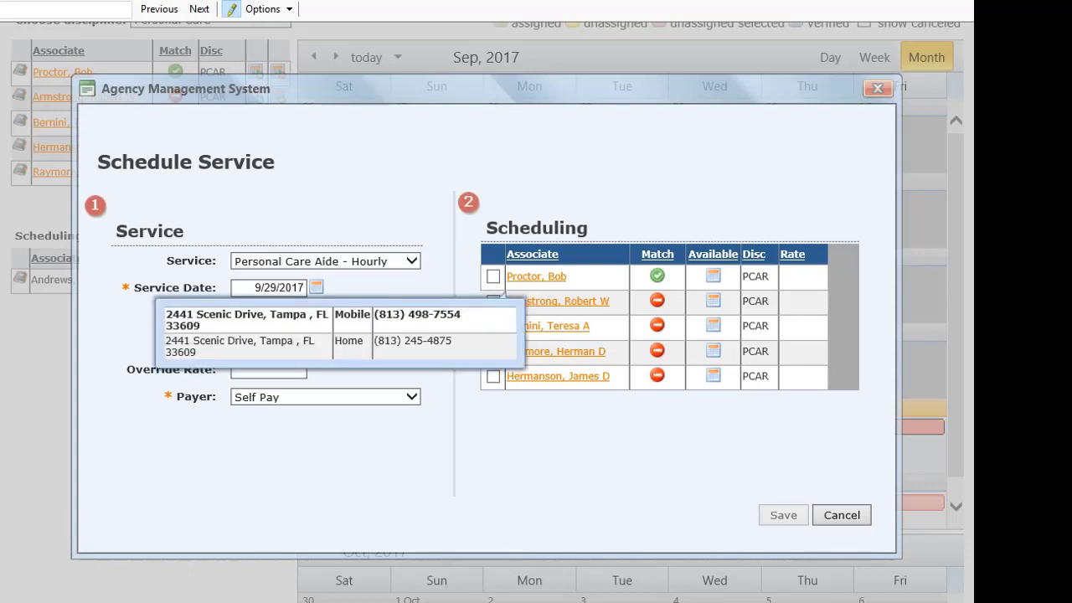
click(493, 276)
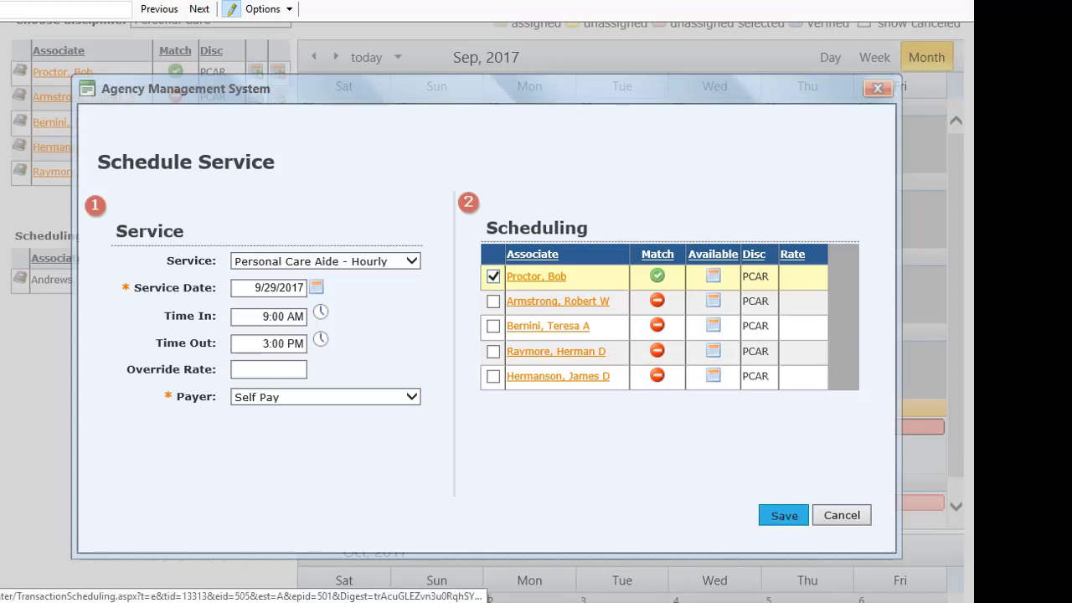
click(784, 515)
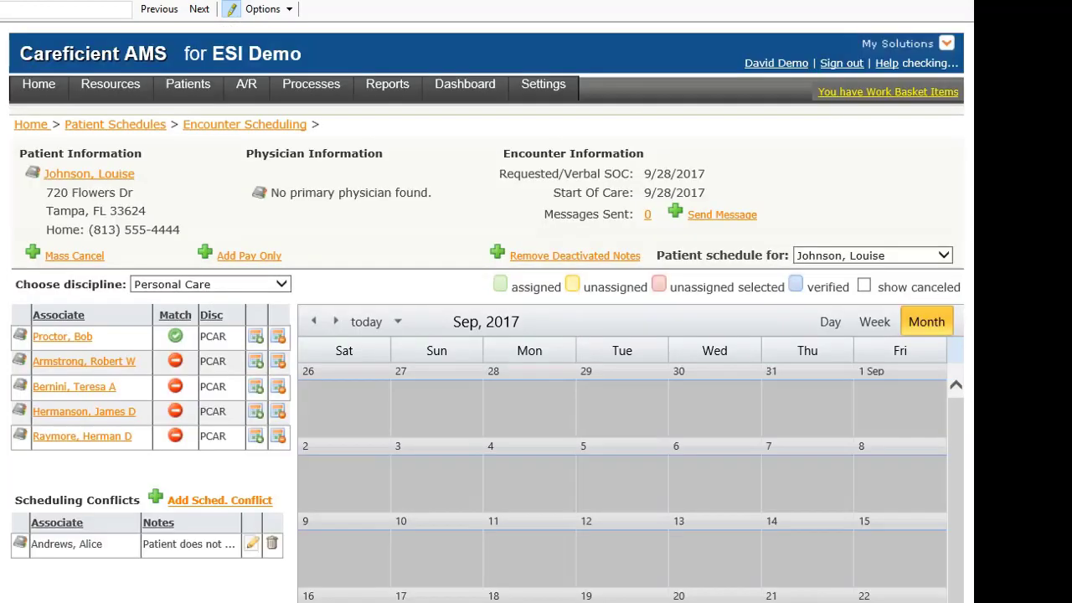
scroll(536, 335, down, 5)
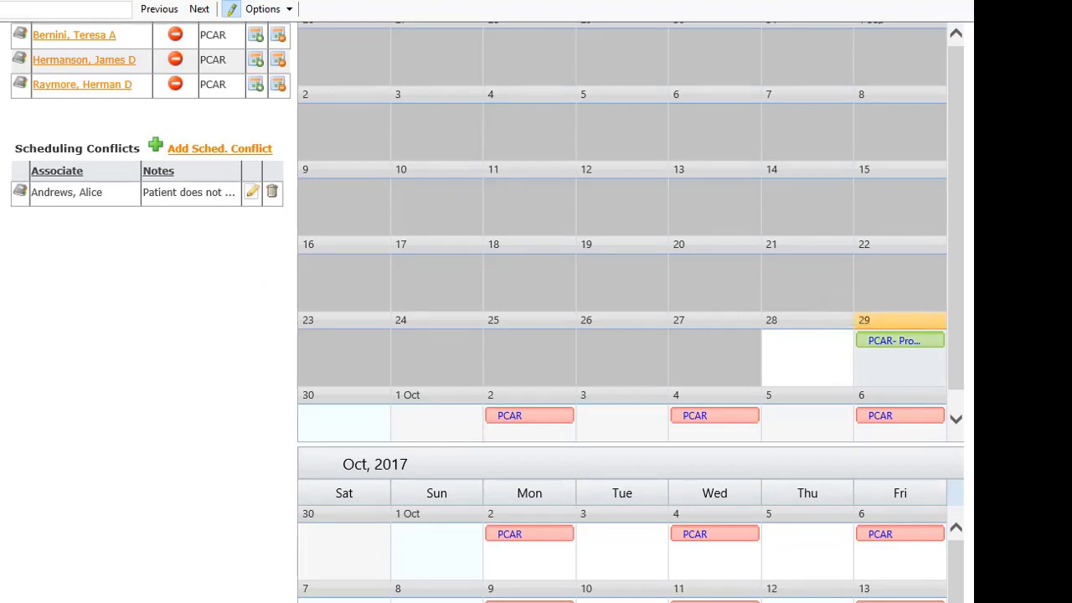
scroll(628, 335, down, 5)
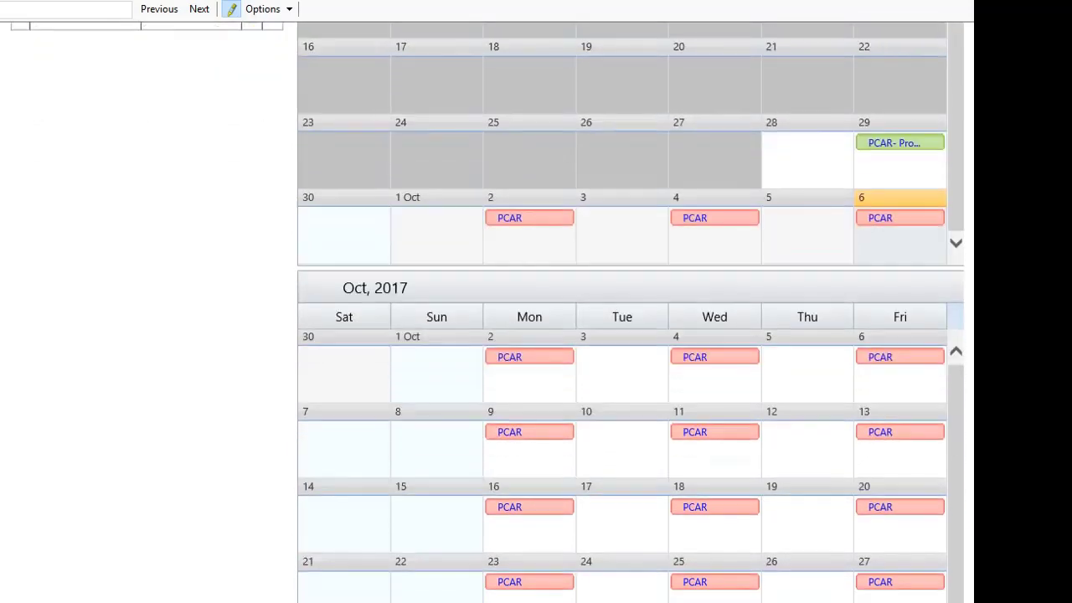
scroll(900, 335, down, 2)
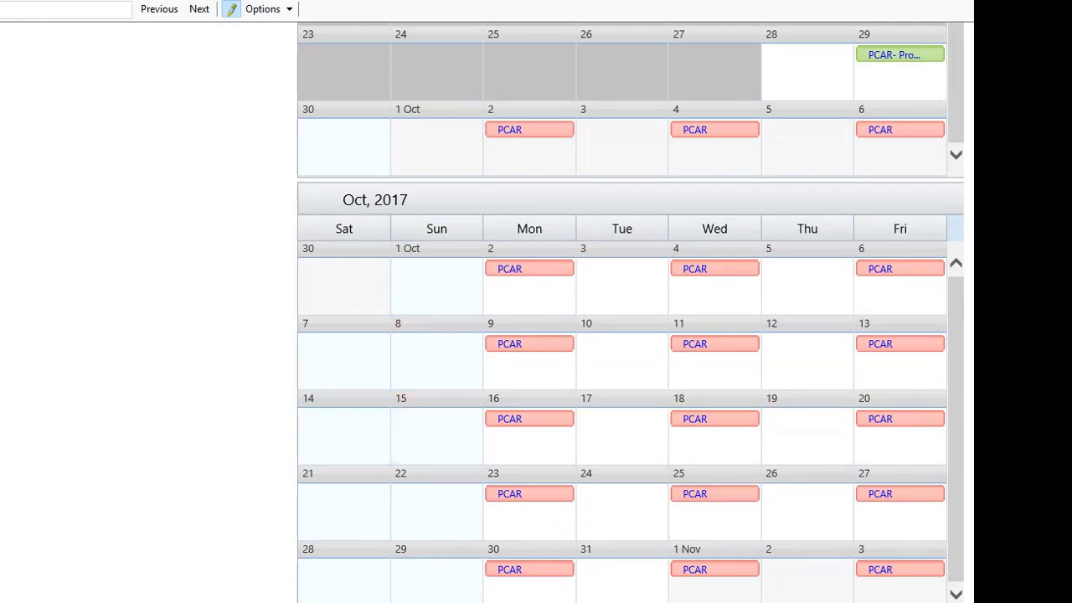
scroll(628, 335, up, 10)
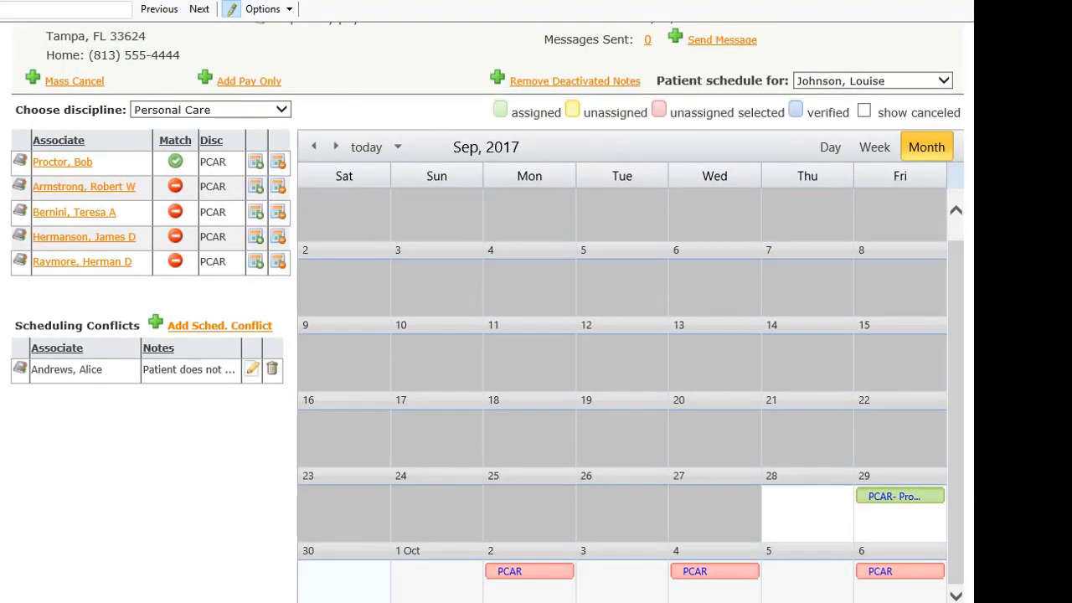
scroll(628, 335, up, 2)
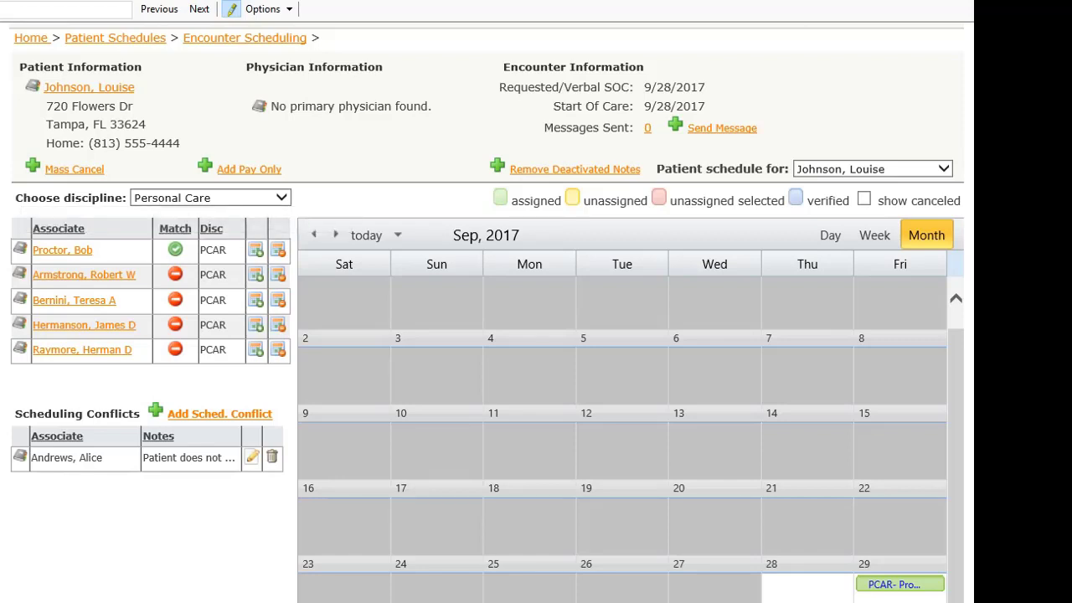
Bulk-schedule the matching associate's visits from 10/02/17 with Time In 0900 and Time Out 0300p.
click(256, 249)
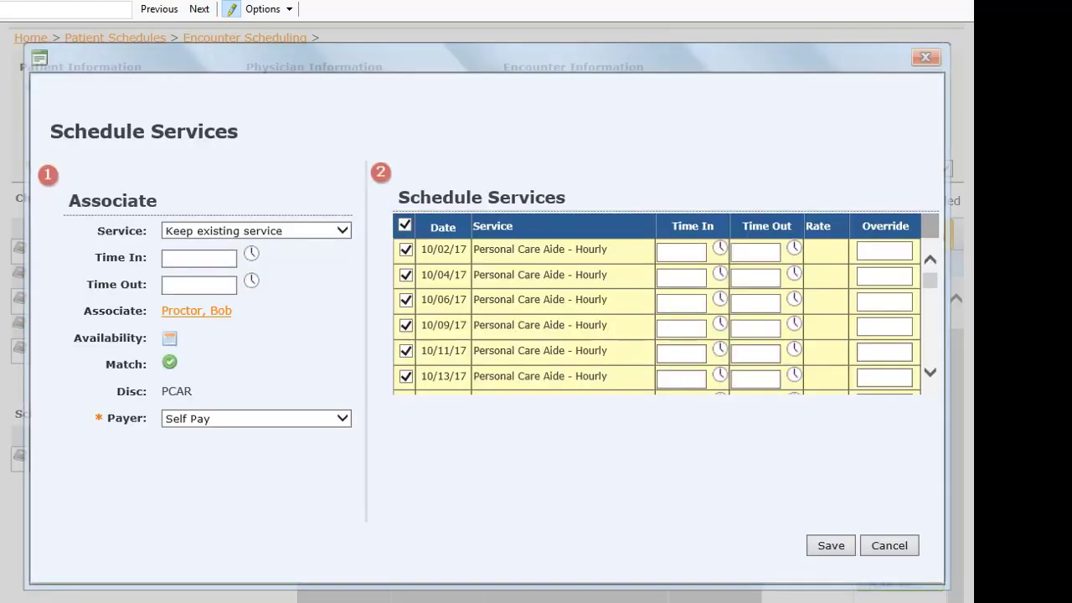
click(199, 258)
text(0900)
key(Tab)
text(0)
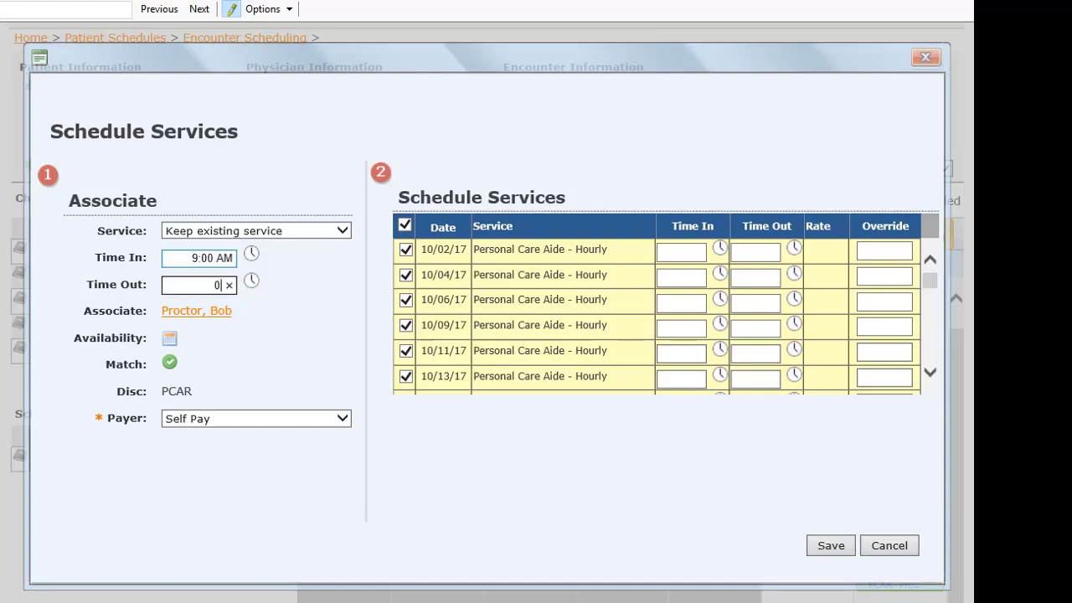
text(300p)
click(830, 545)
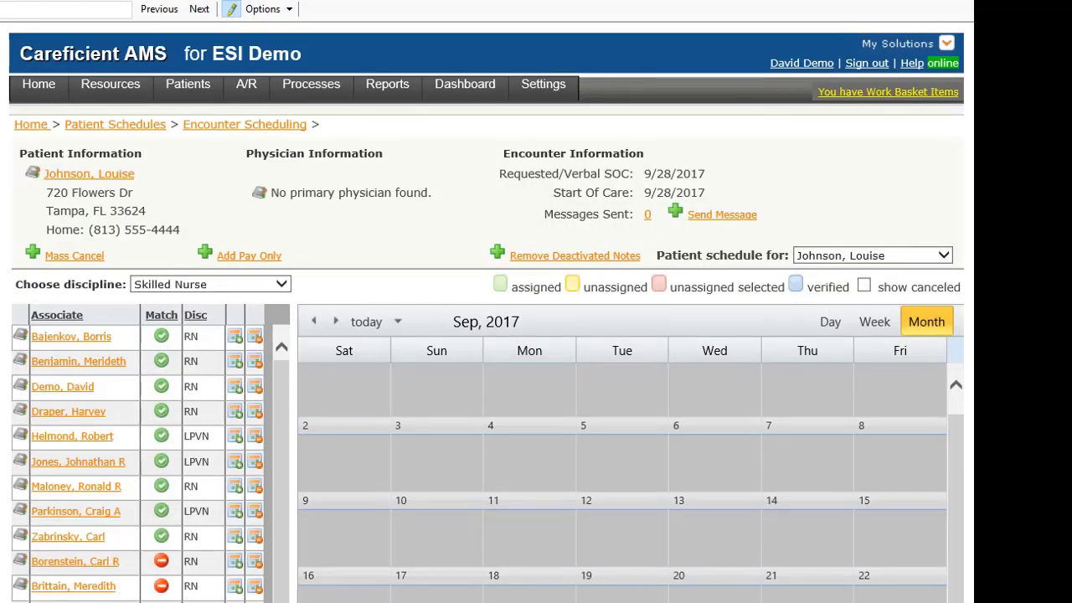
Bring up the action menu for the 4 October PCAR visit on the October calendar.
scroll(436, 235, down, 6)
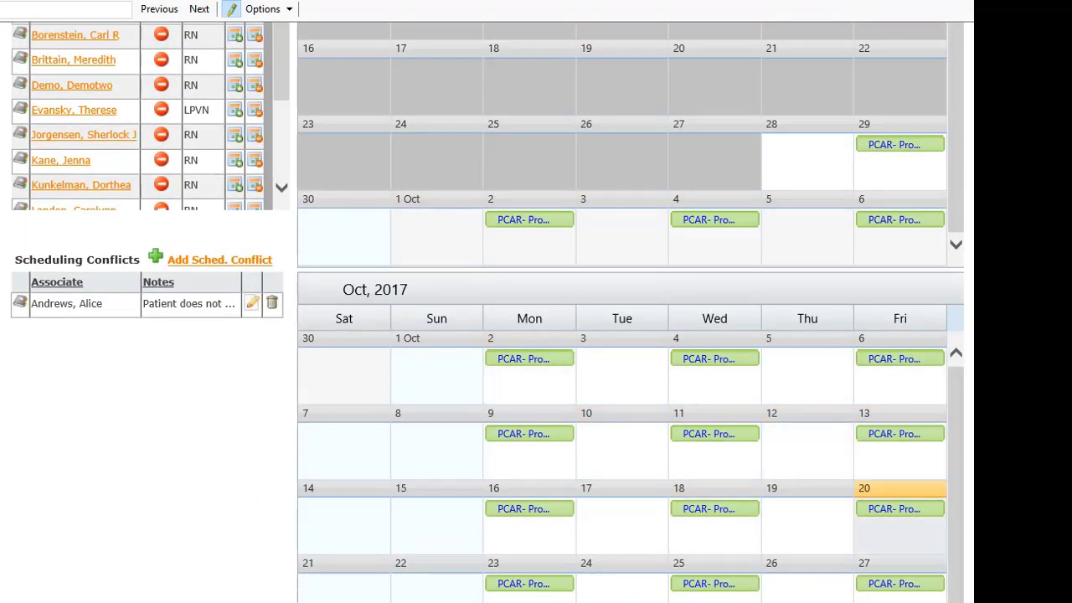
scroll(837, 377, down, 2)
scroll(837, 377, up, 4)
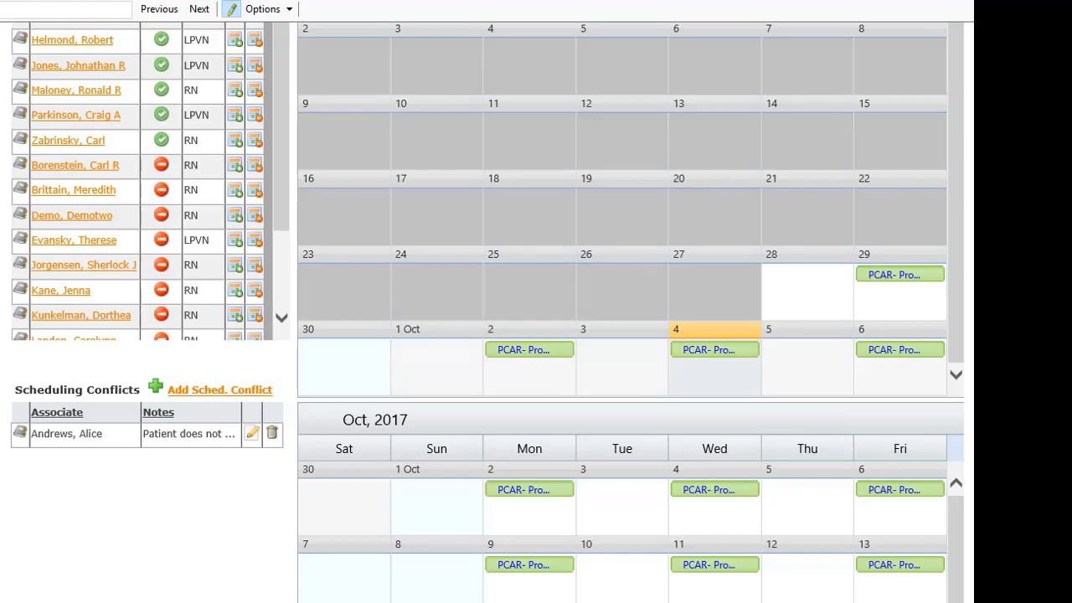
click(714, 350)
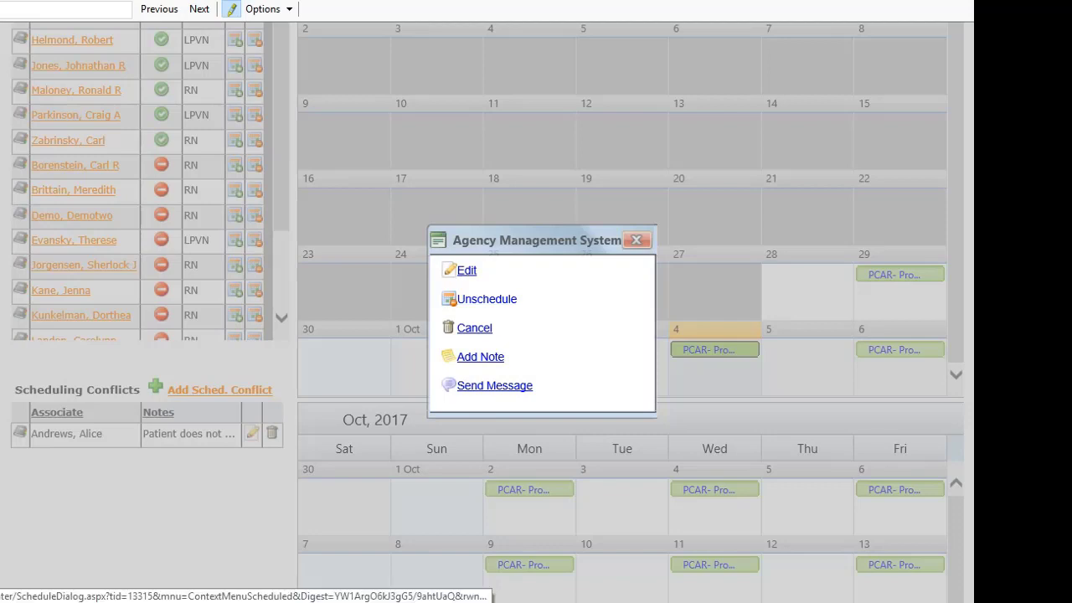
Unschedule the 4 October Personal Care visit.
click(486, 299)
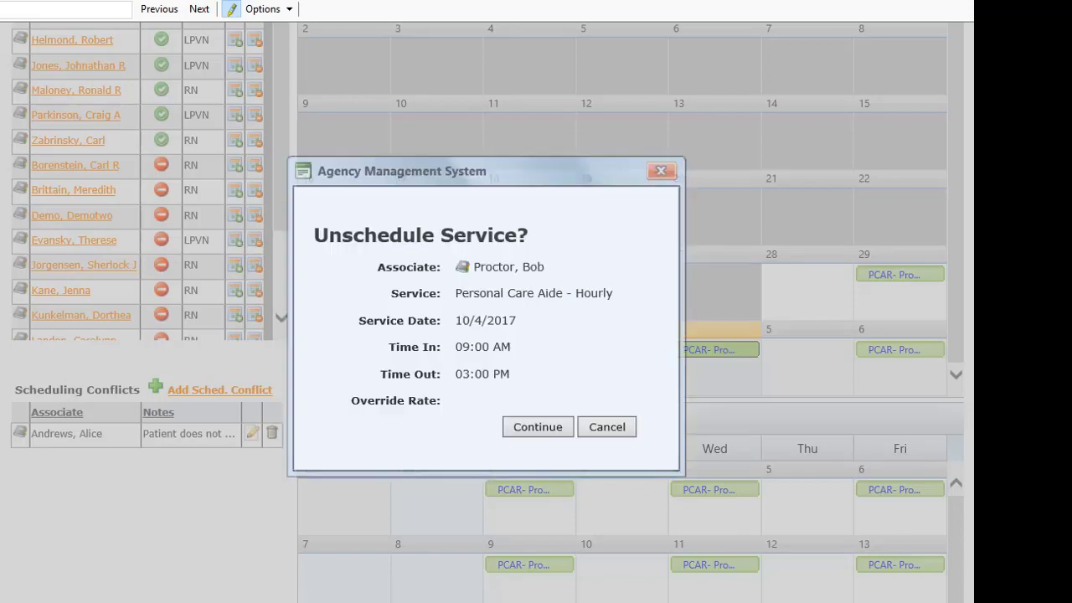
click(538, 427)
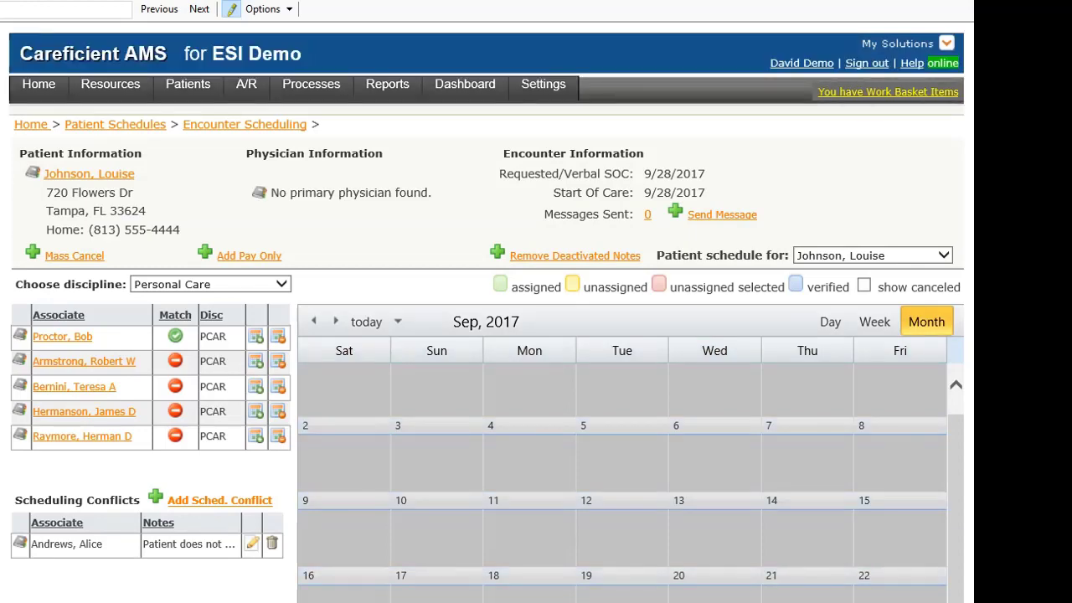
scroll(628, 377, down, 6)
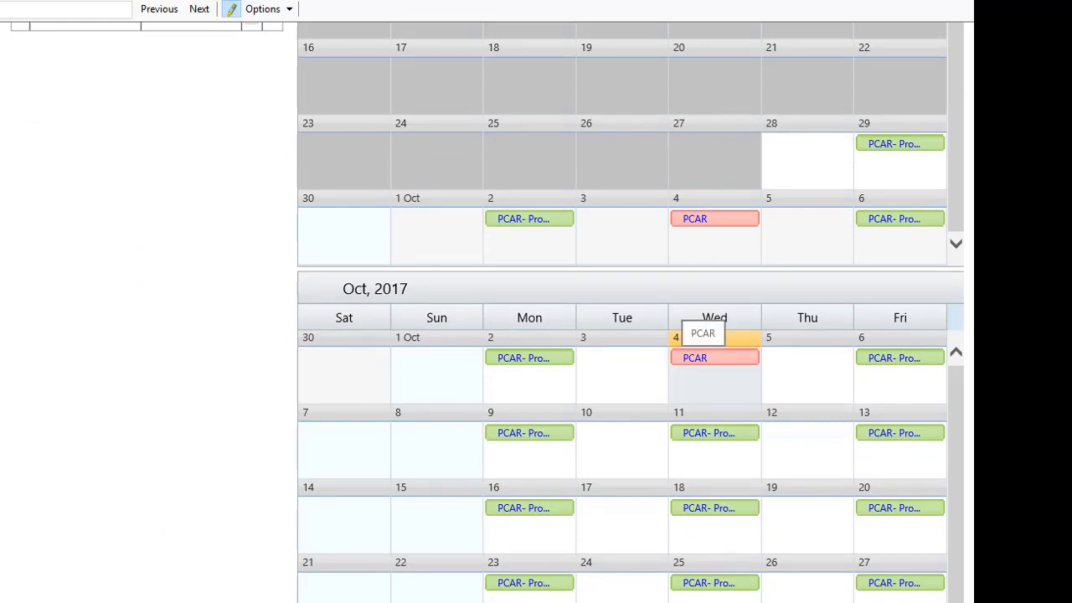
Reassign the 4 October visit to the matching associate and save it.
double_click(703, 357)
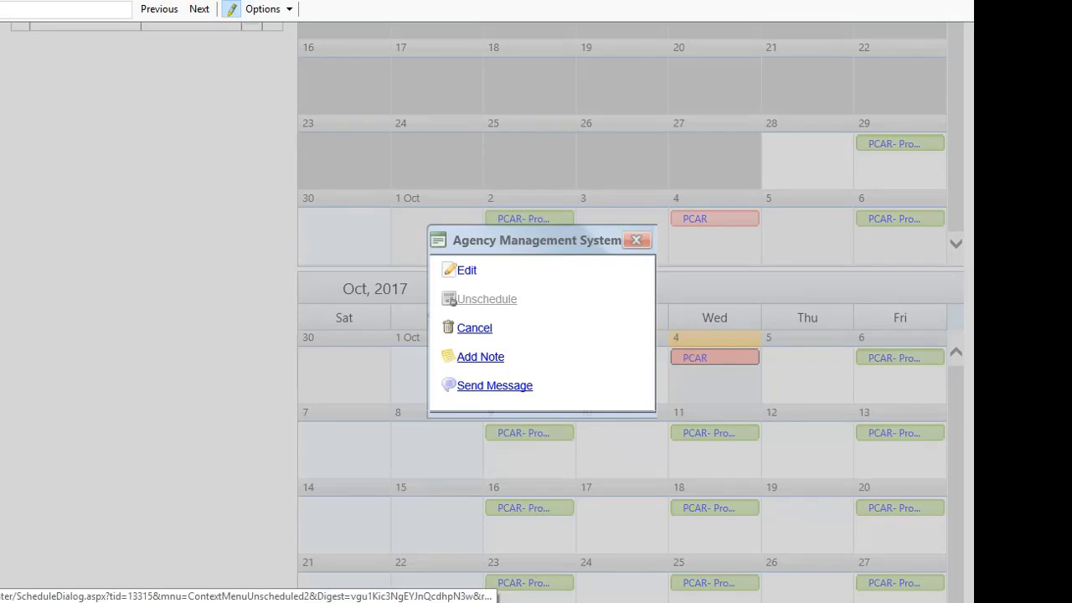
click(466, 270)
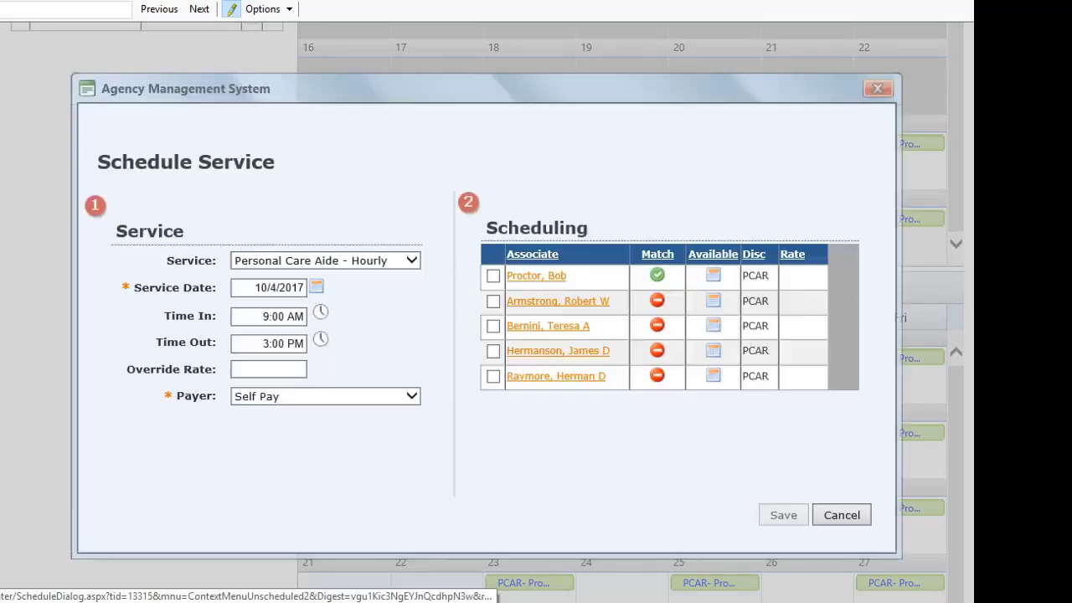
click(493, 276)
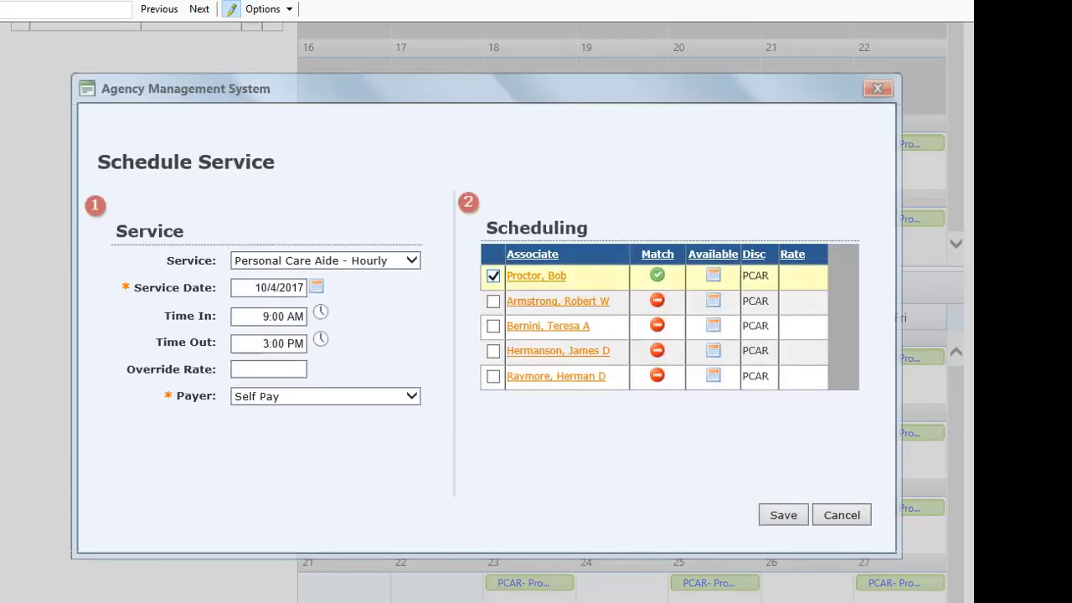
click(783, 515)
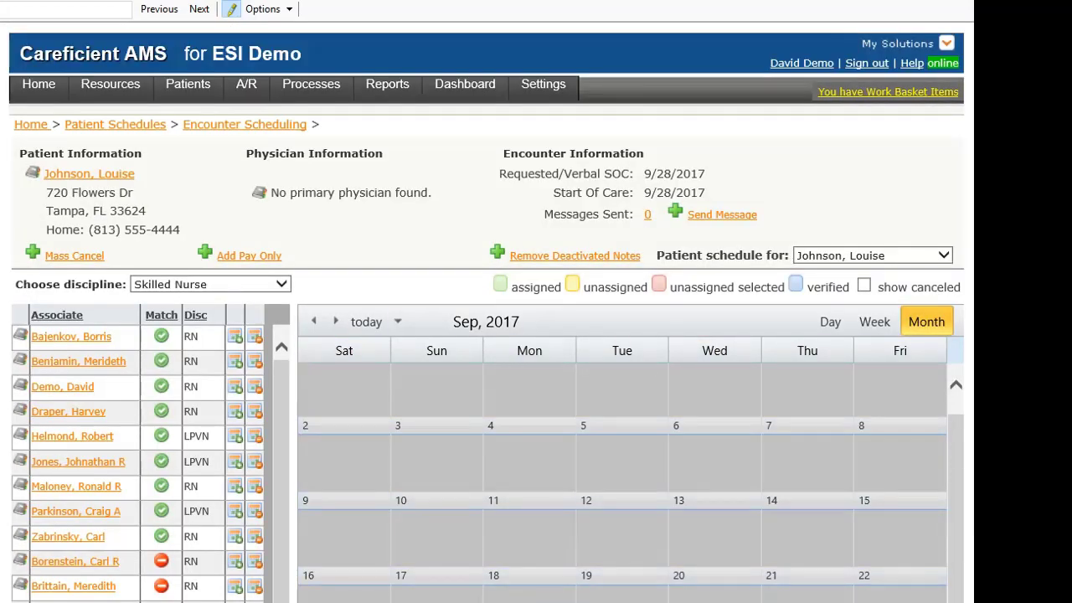
scroll(900, 377, down, 8)
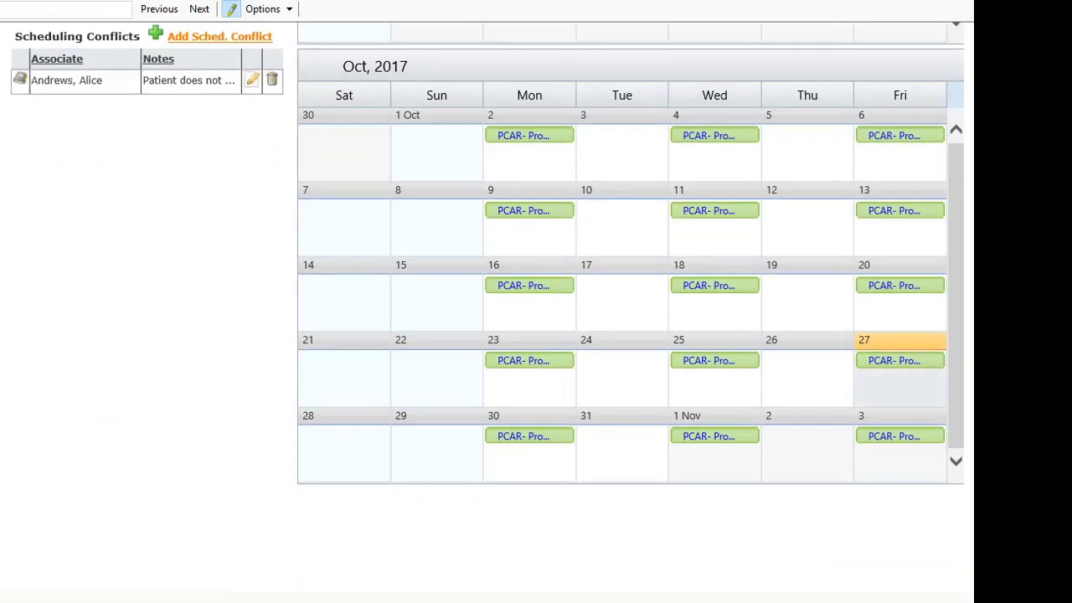
click(714, 211)
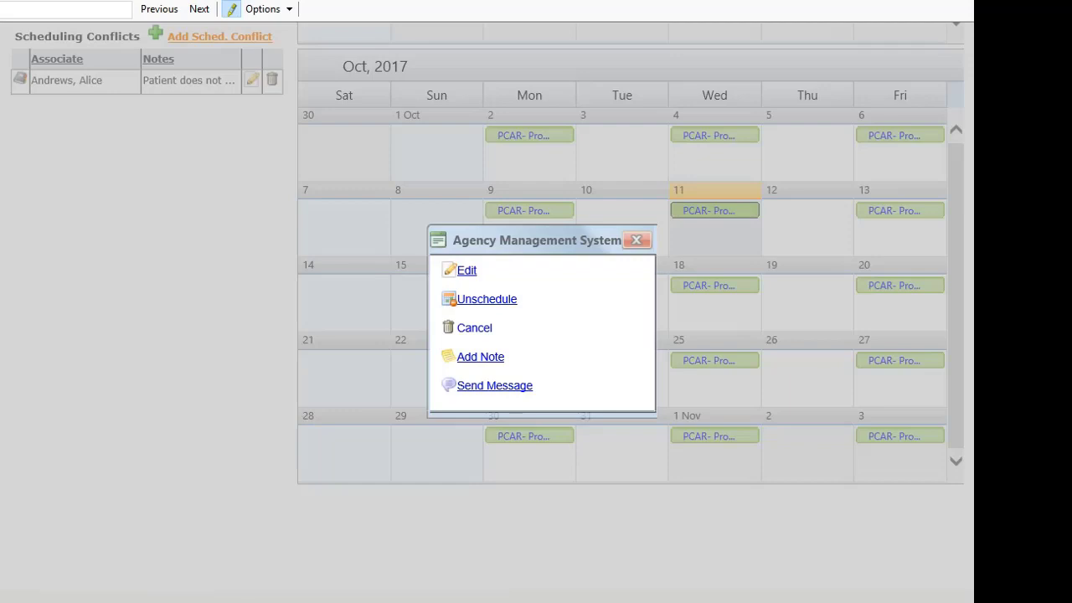
click(474, 328)
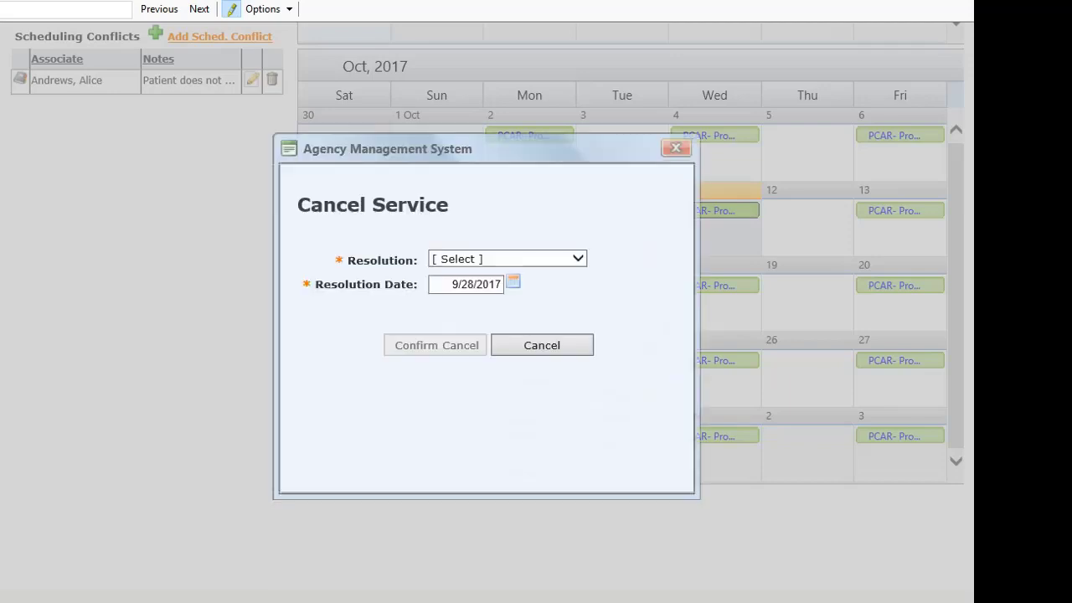
click(507, 258)
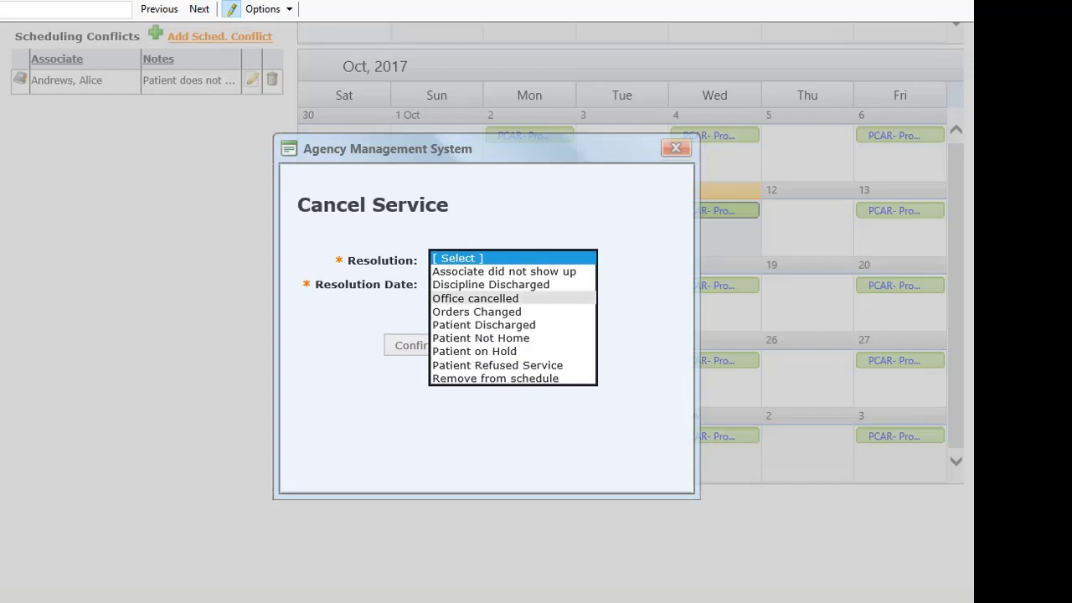
click(494, 378)
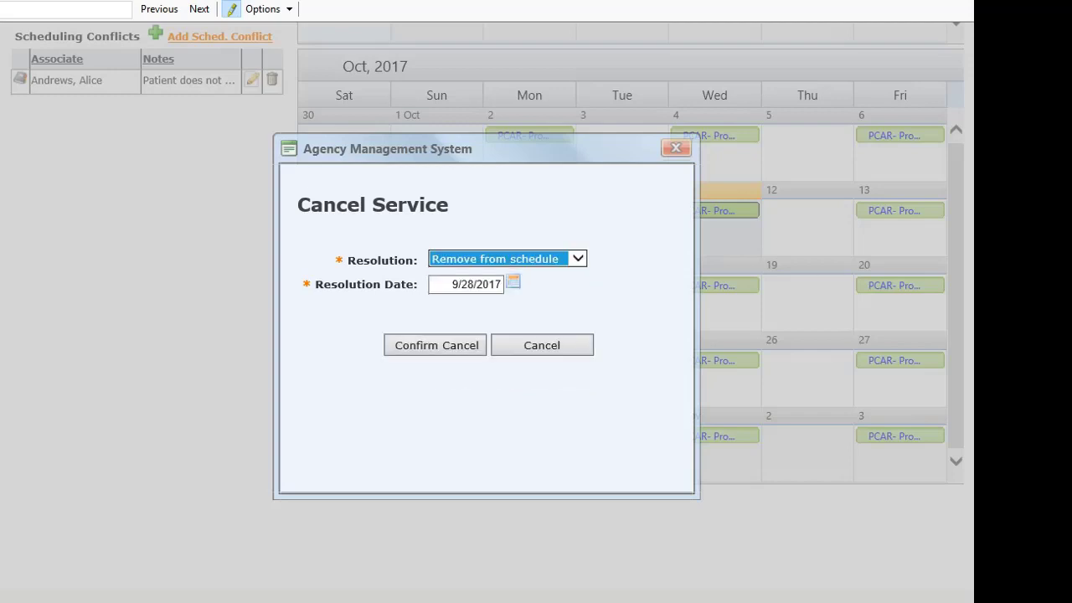
click(447, 284)
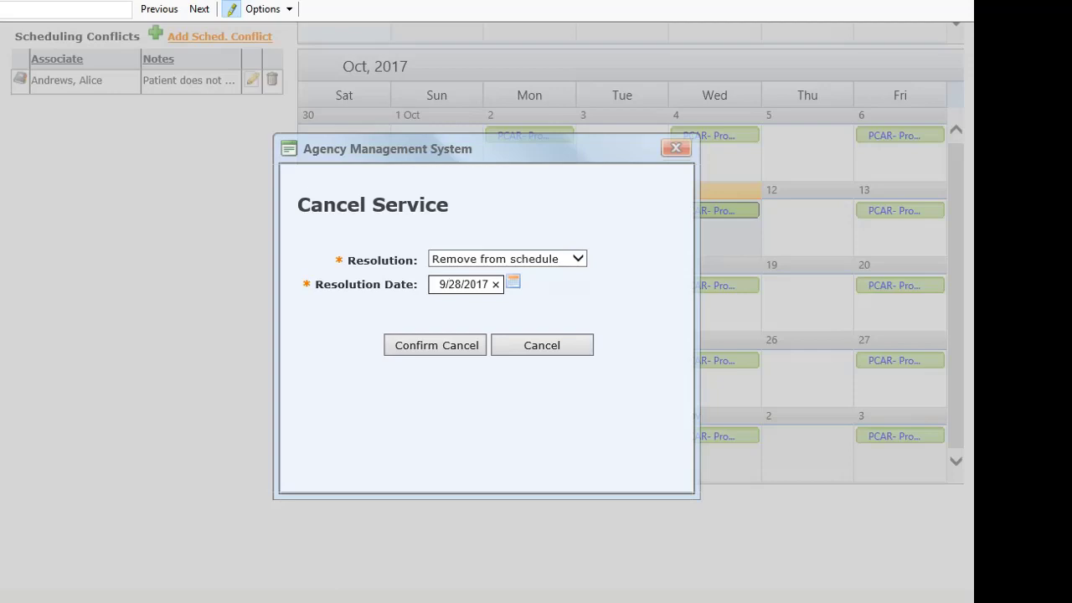
click(569, 287)
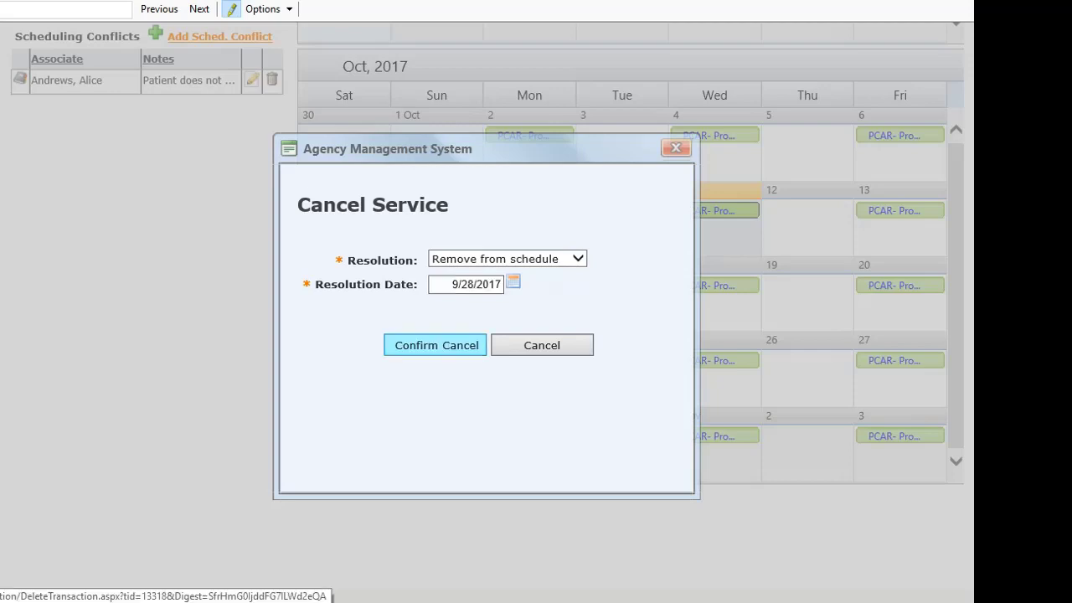
click(435, 345)
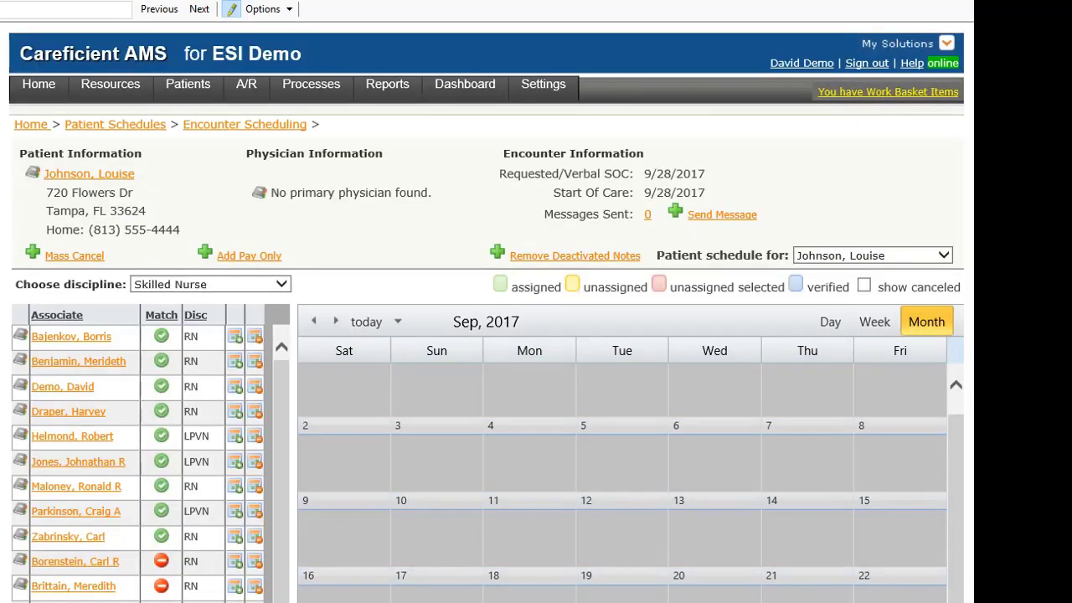
scroll(536, 335, down, 7)
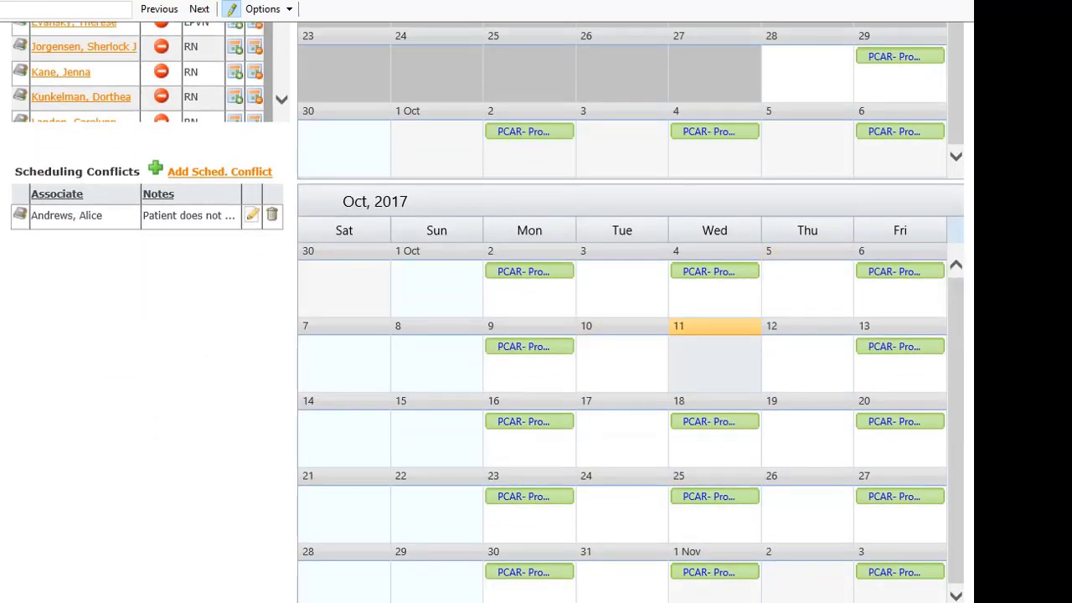
scroll(536, 310, up, 6)
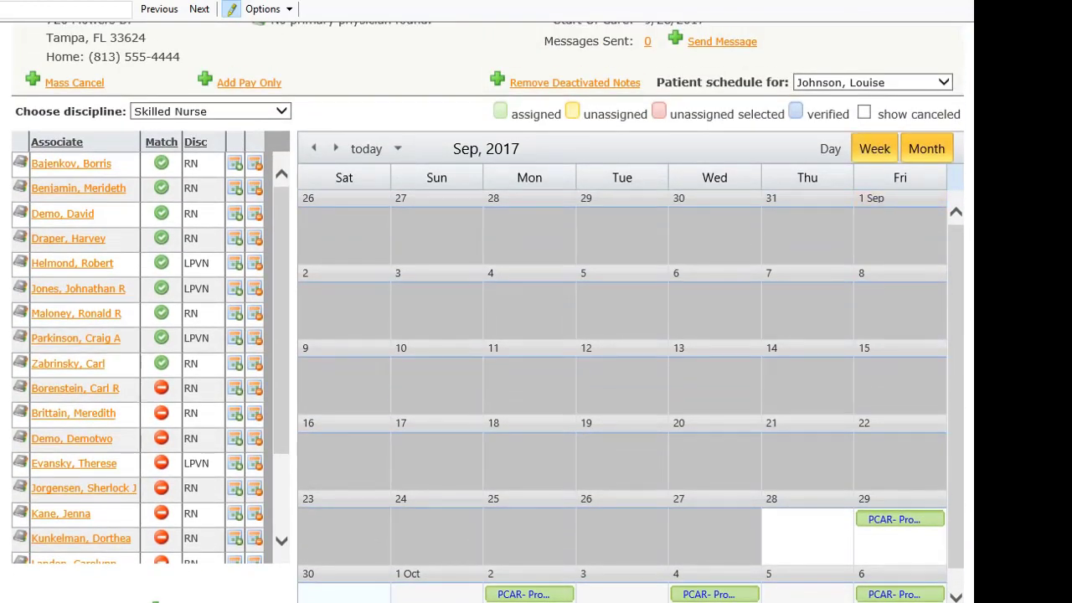
Show canceled visits and un-cancel the 11 October Personal Care Aide visit.
click(864, 112)
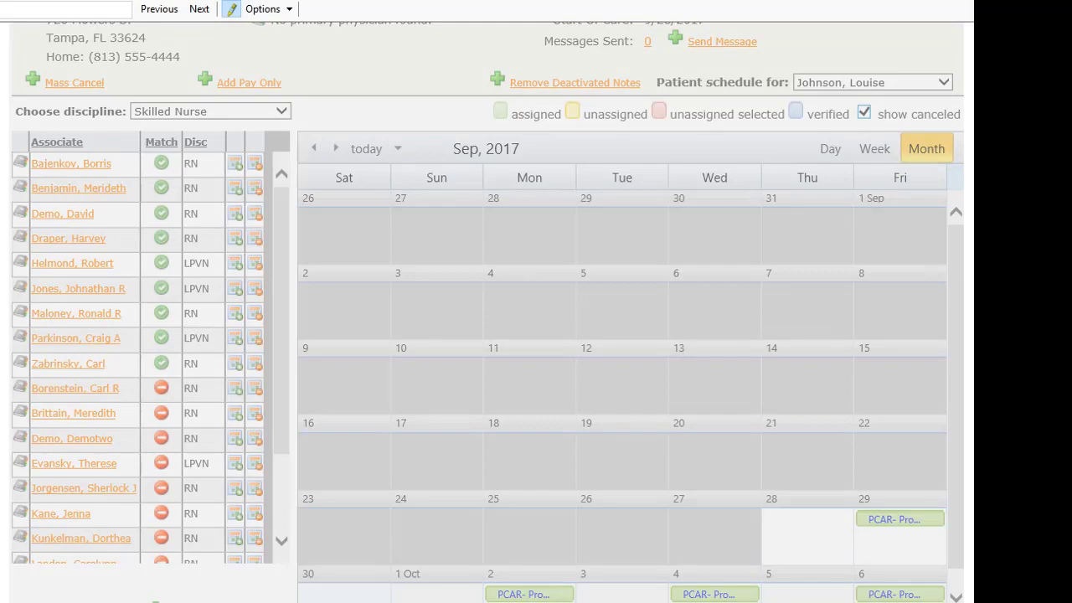
scroll(714, 456, down, 4)
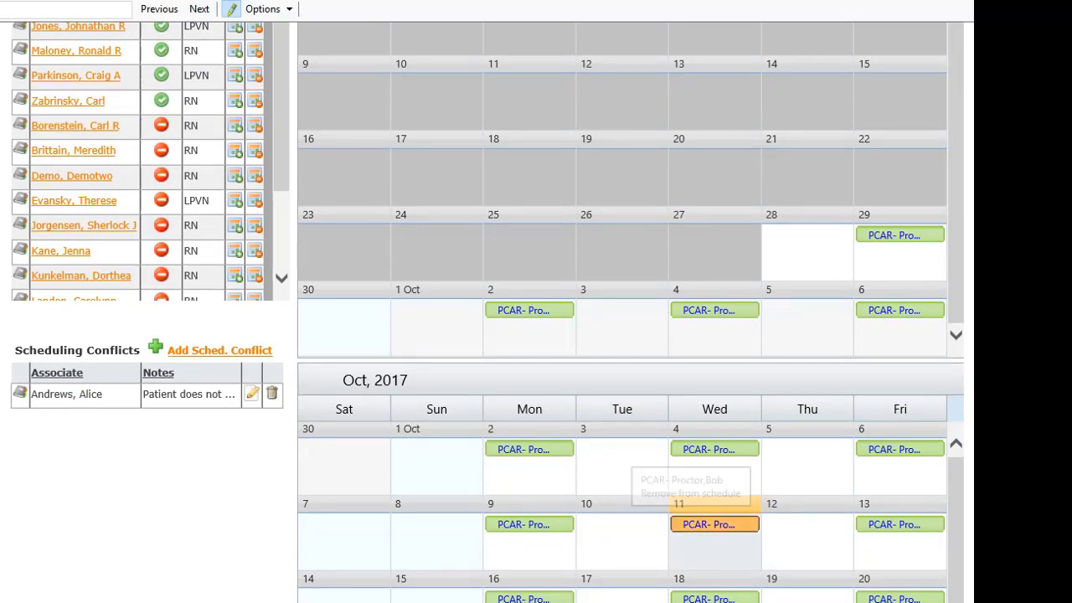
click(714, 524)
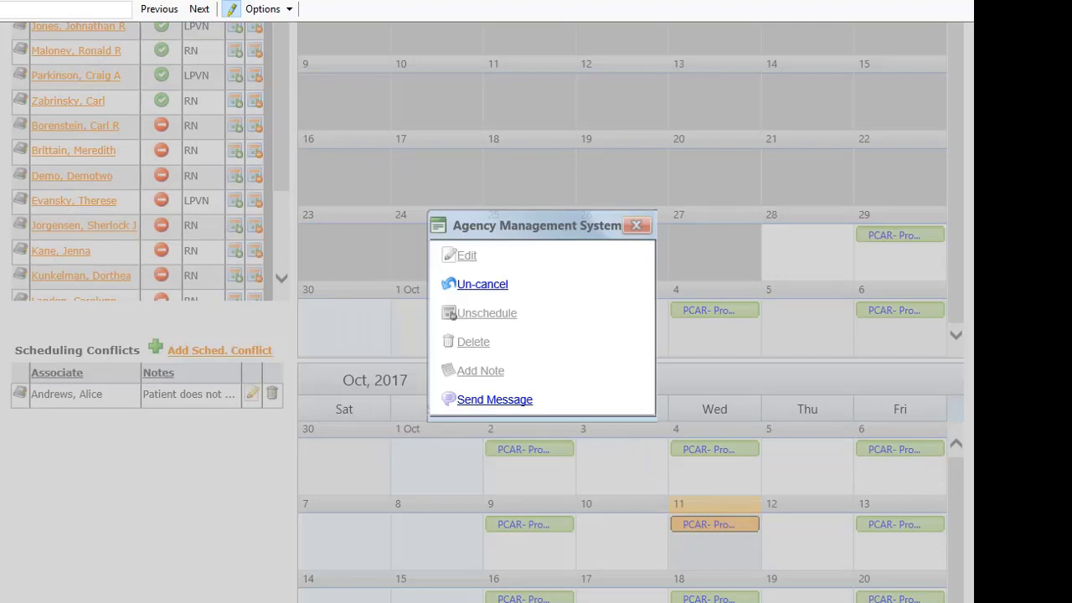
click(482, 284)
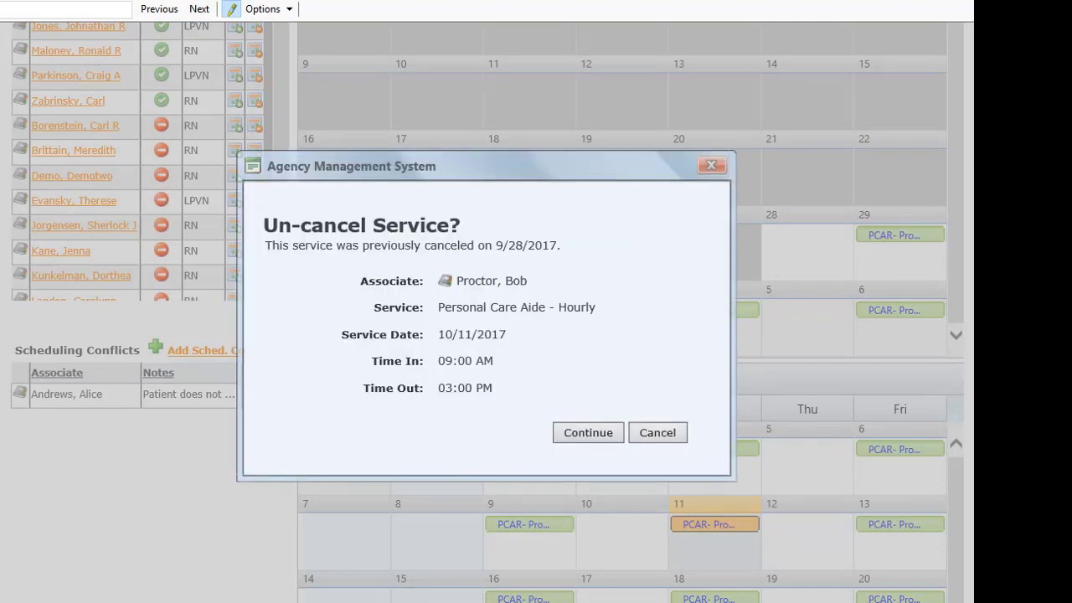
click(587, 432)
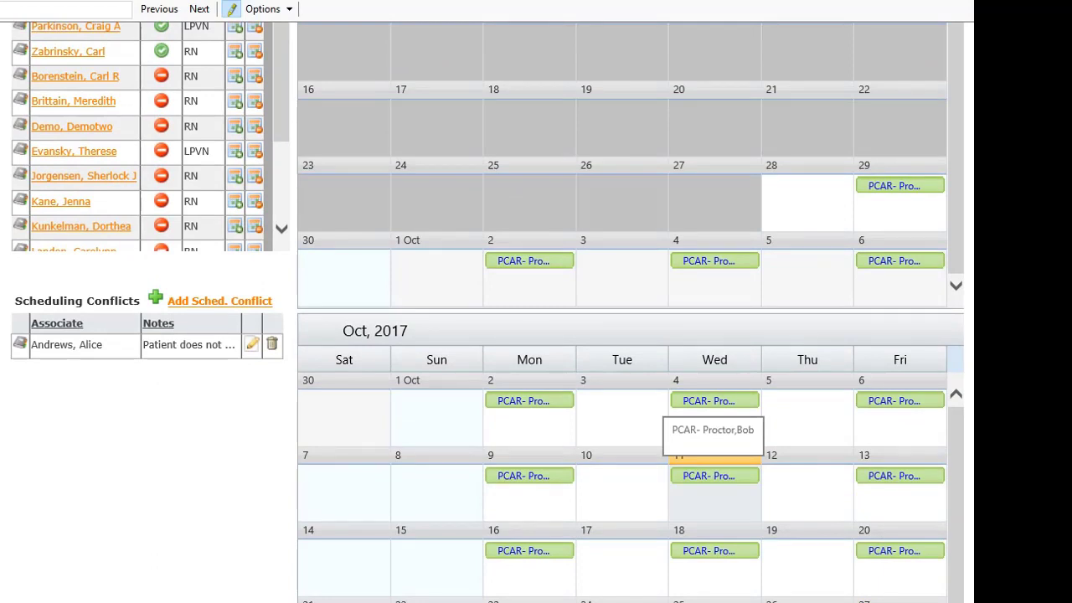
Add a General note 'patient has animals. Do not let them out.' to the 11 October visit.
double_click(714, 476)
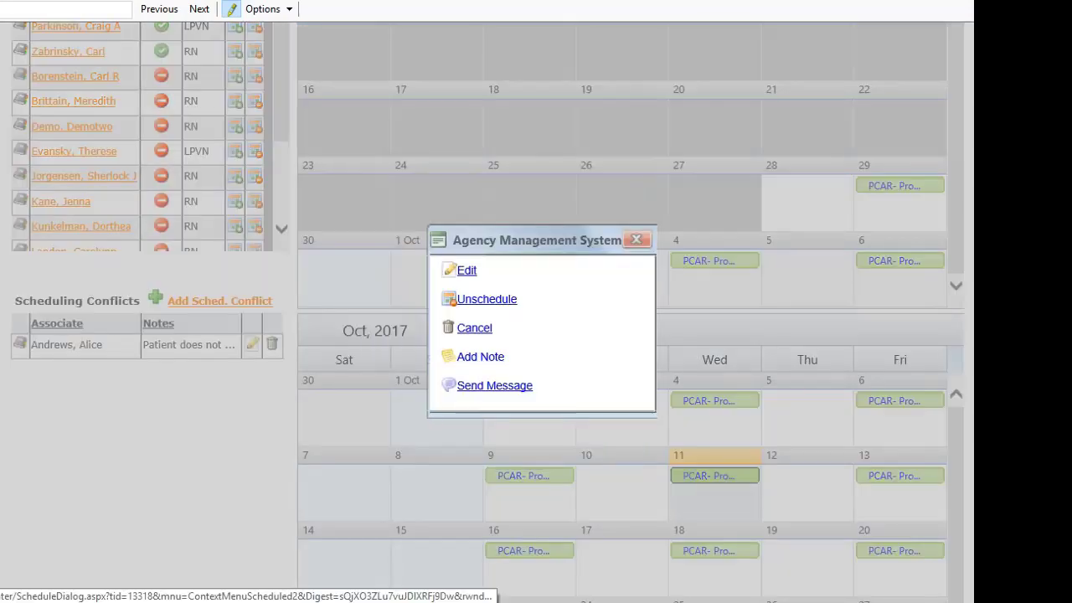
click(480, 357)
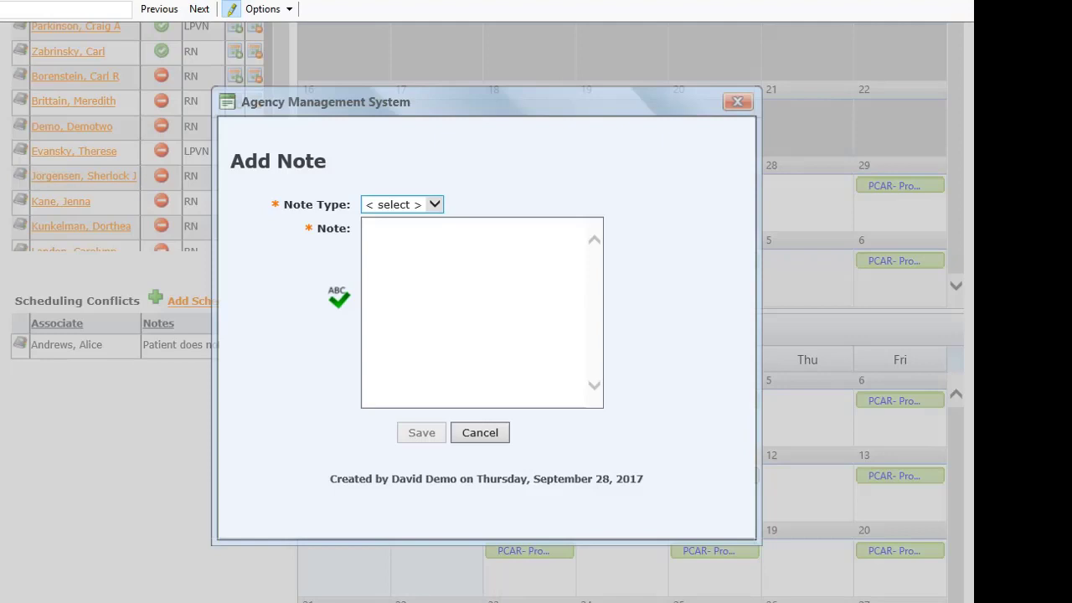
click(402, 204)
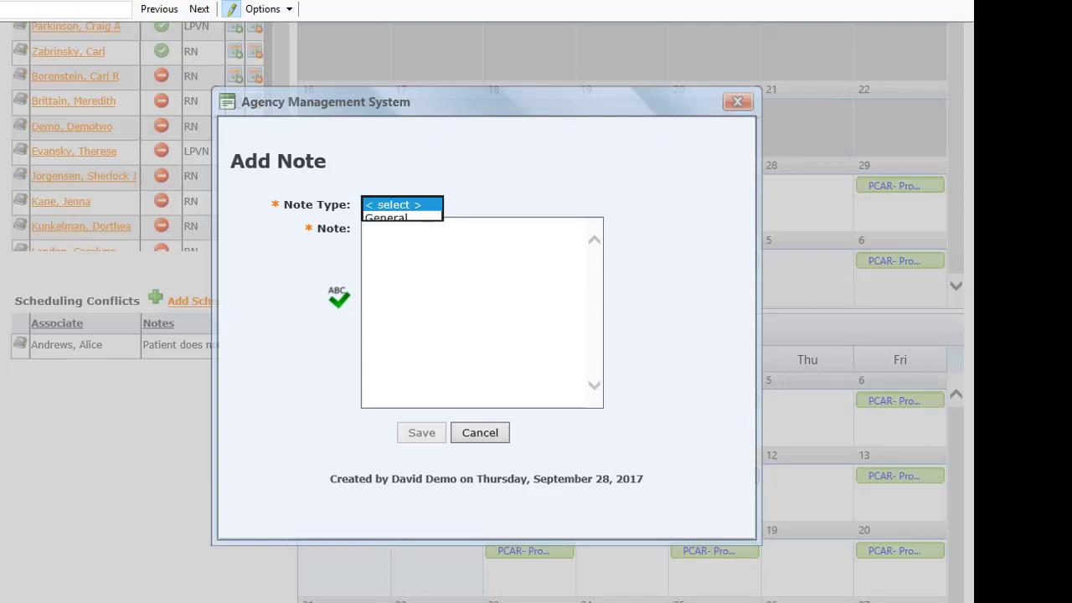
click(393, 218)
click(410, 251)
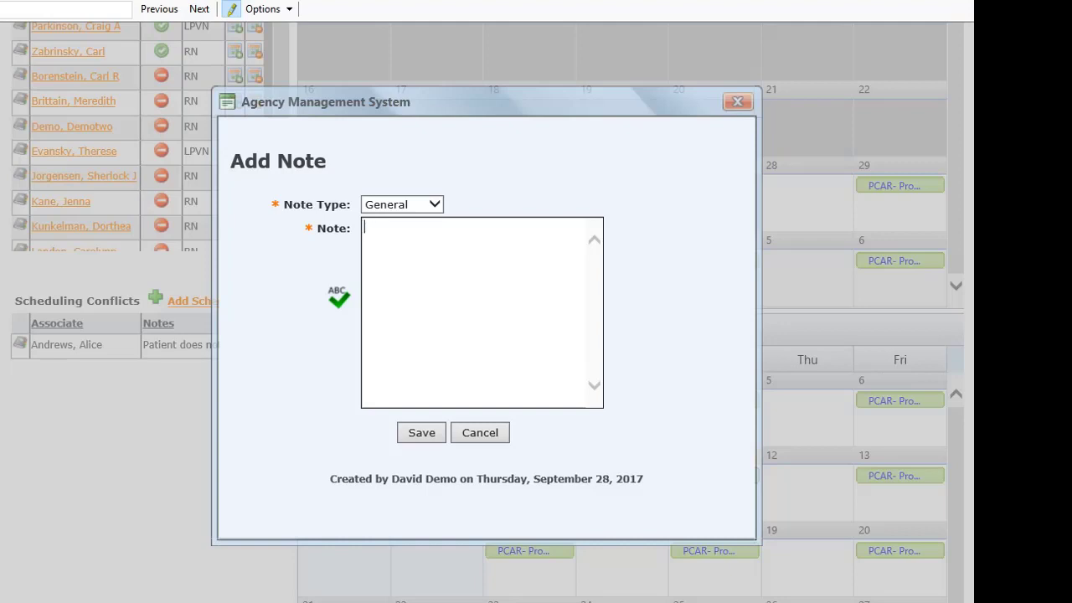
text(patient has ani)
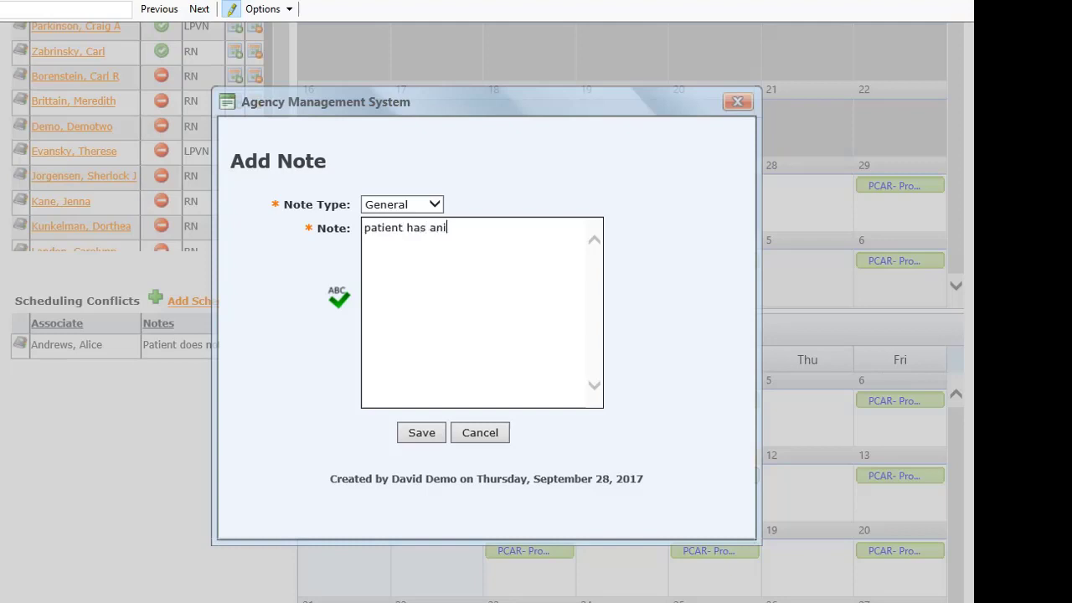
text(mals.   Do not let them out.)
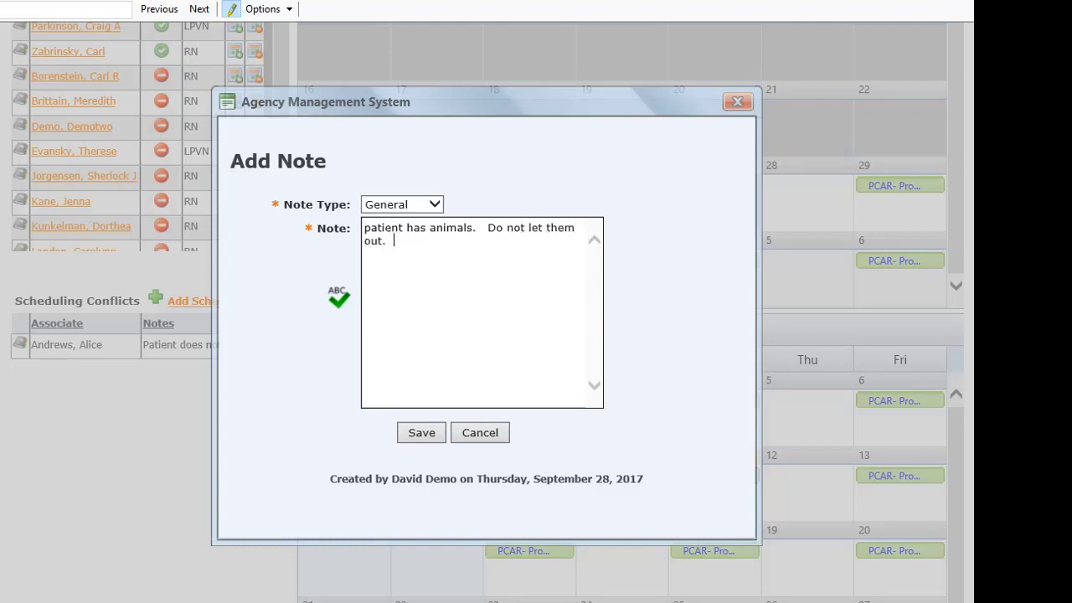
key(Tab)
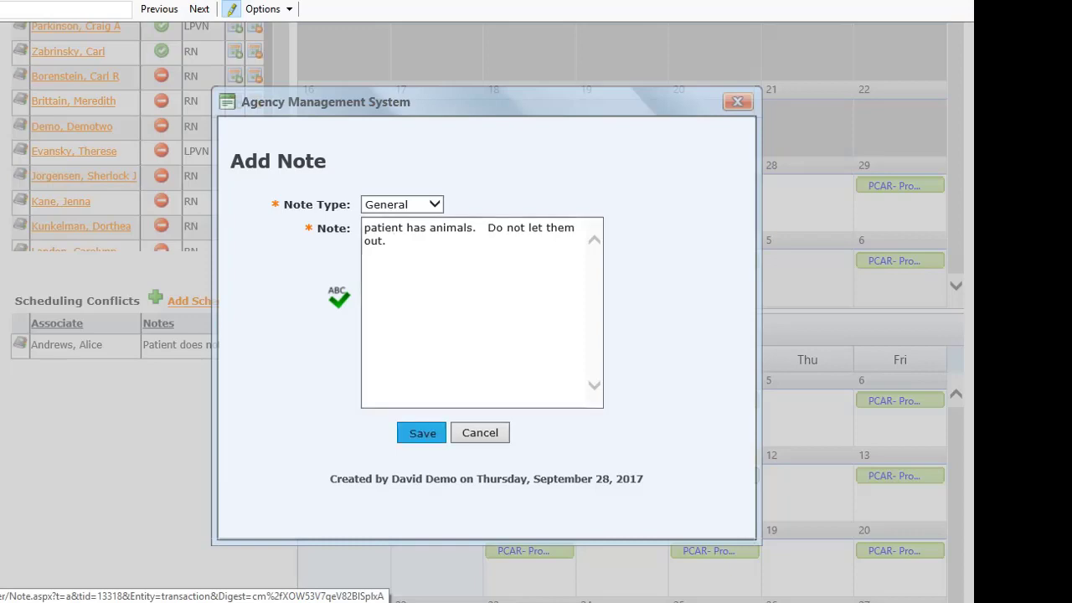
key(Return)
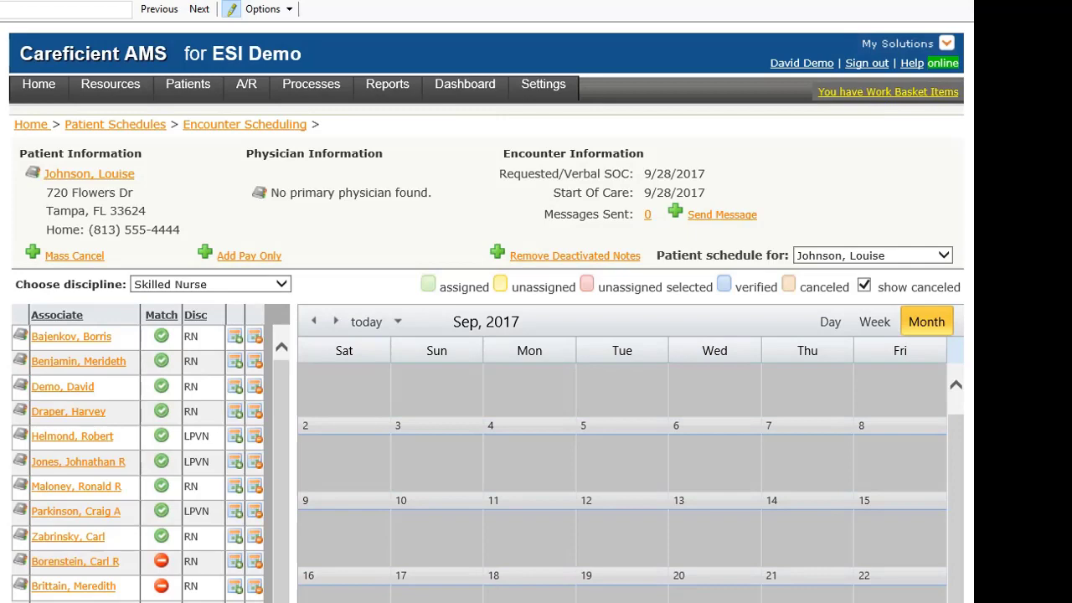
scroll(535, 335, down, 8)
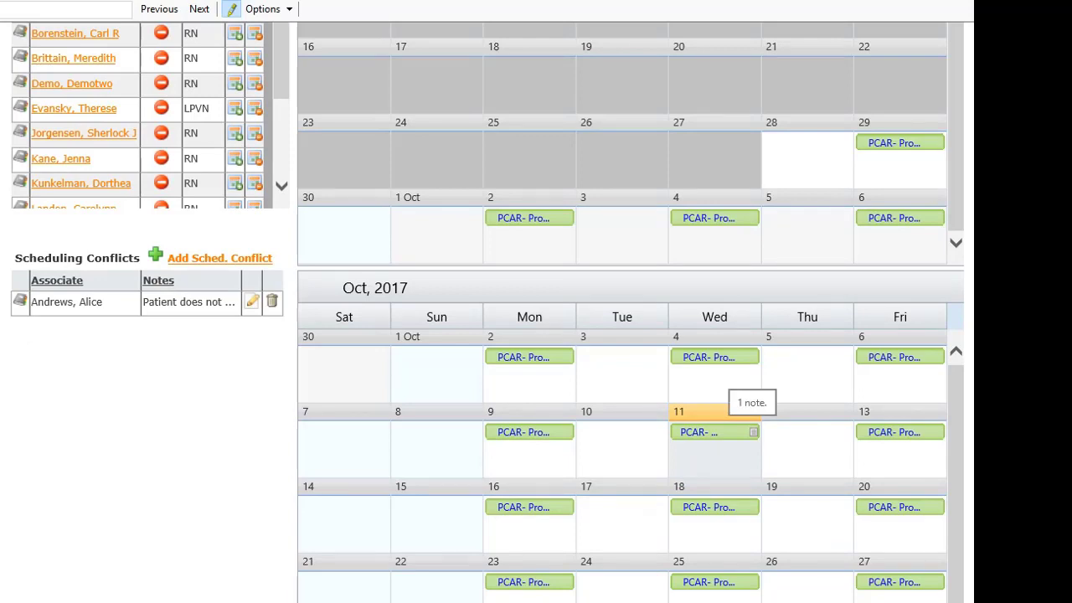
double_click(712, 431)
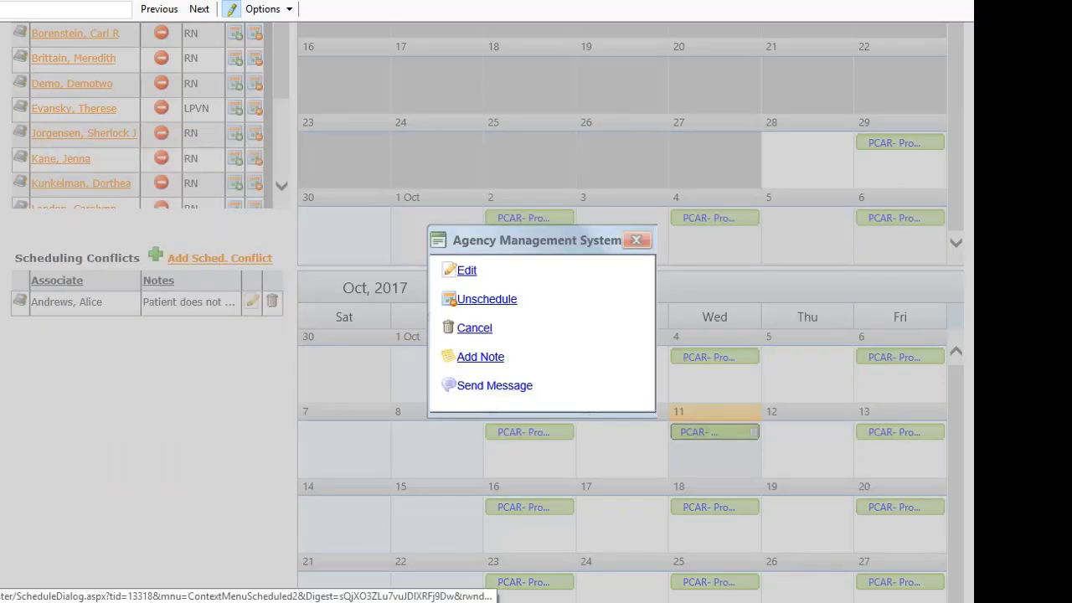
click(494, 386)
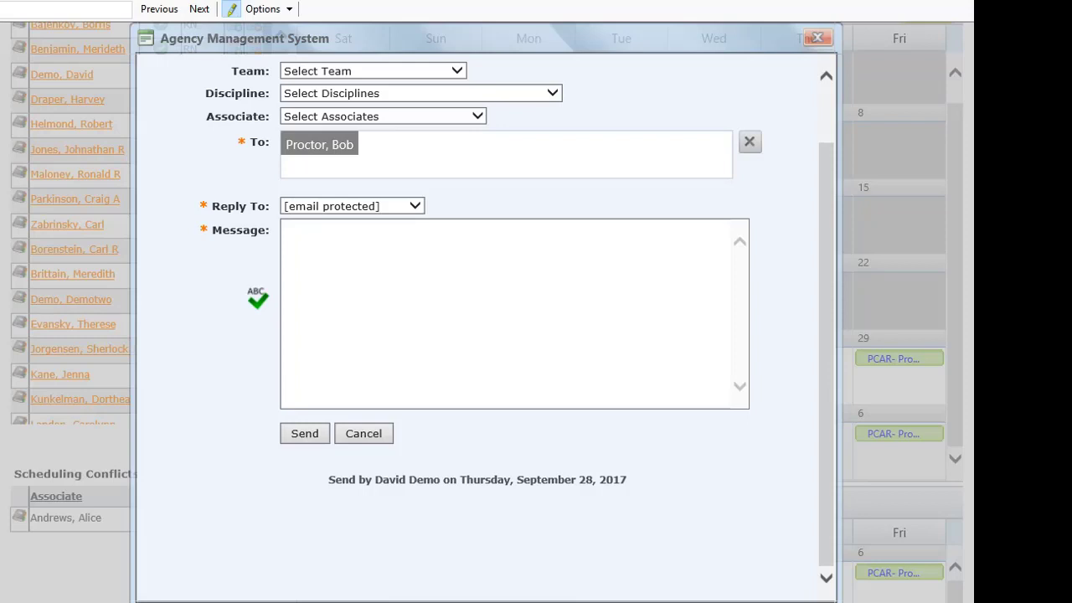
click(287, 229)
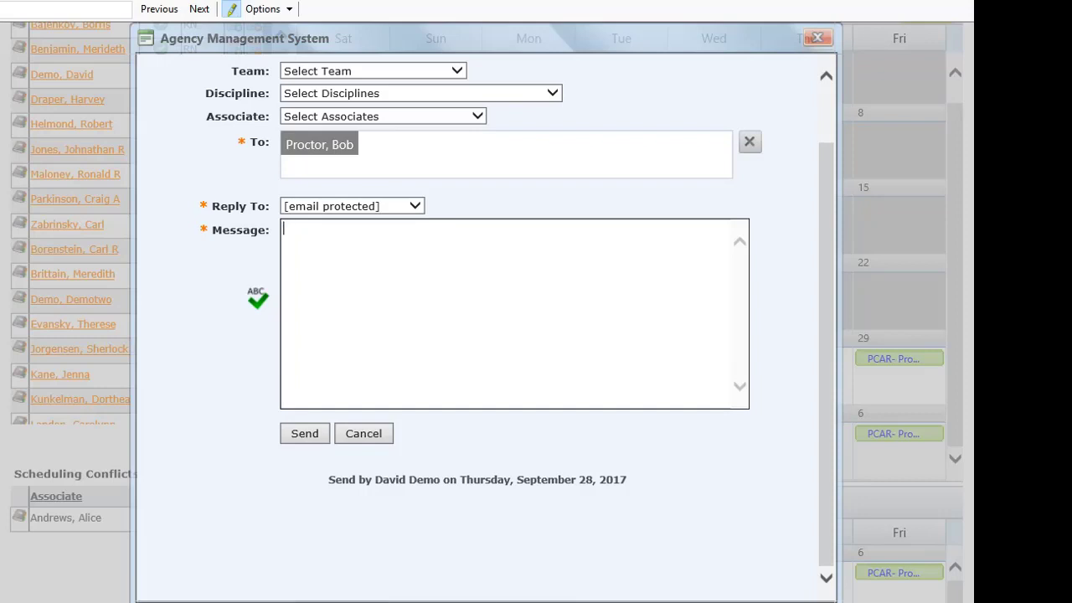
click(363, 433)
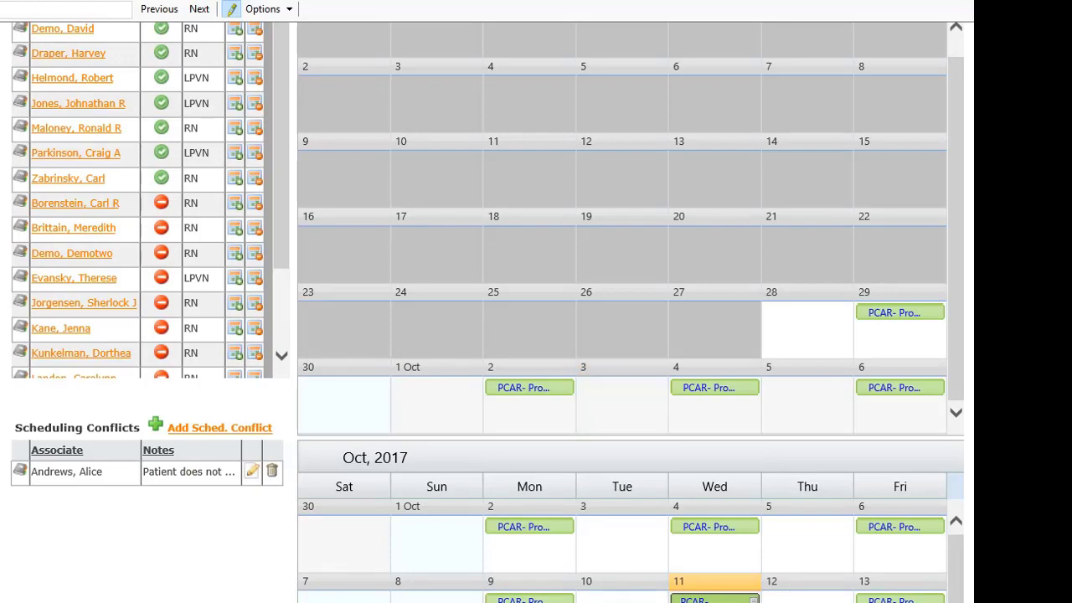
scroll(622, 402, up, 5)
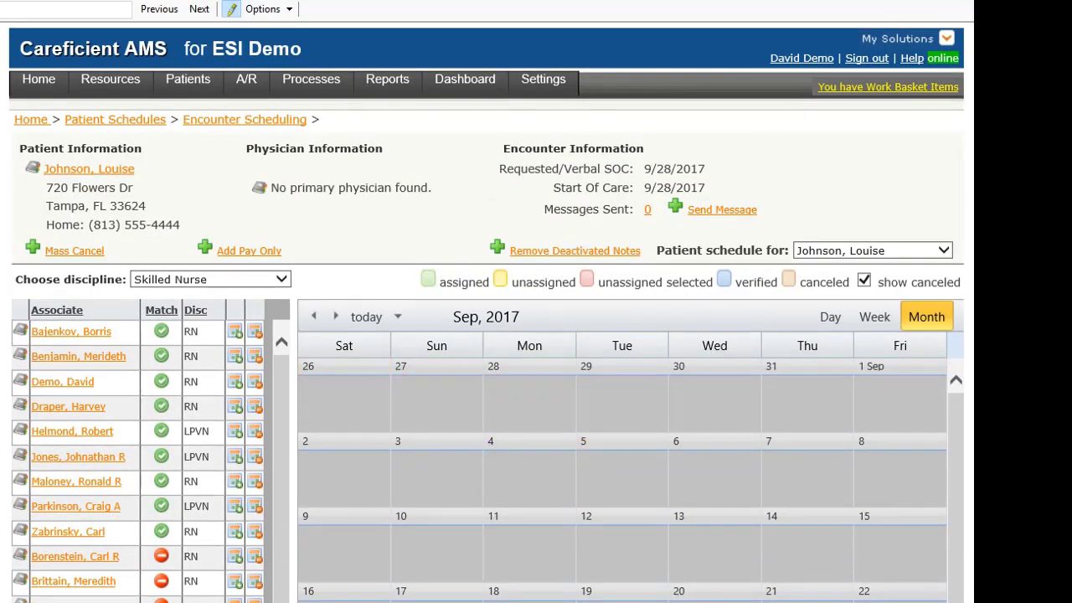
mouse_move(21, 331)
click(71, 331)
Switch to Personal Care and unschedule the aide's visits except 10/02, 10/06 and 10/11.
click(210, 279)
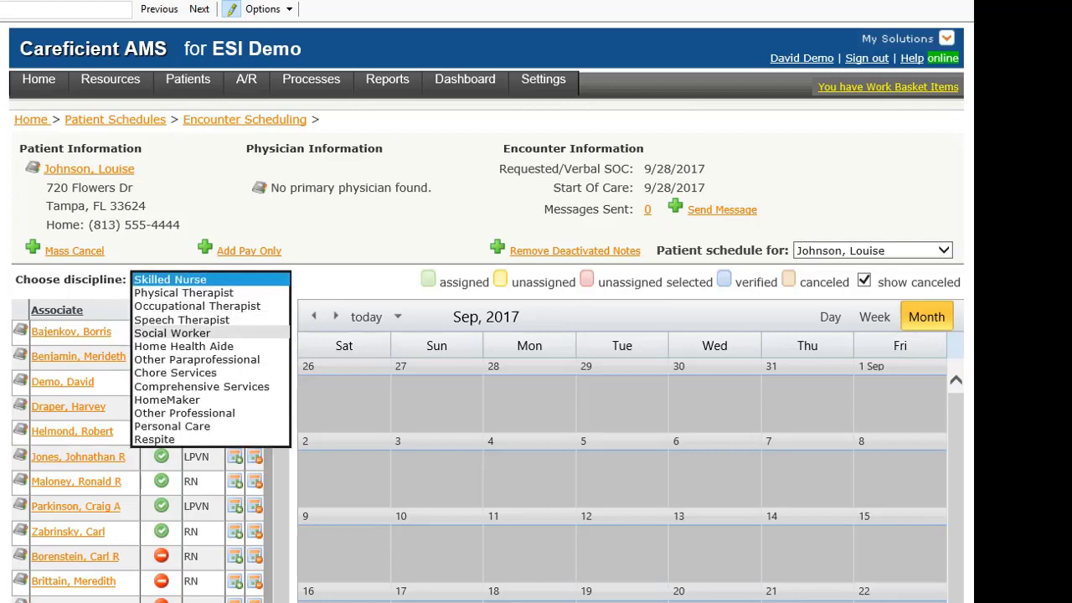
click(172, 426)
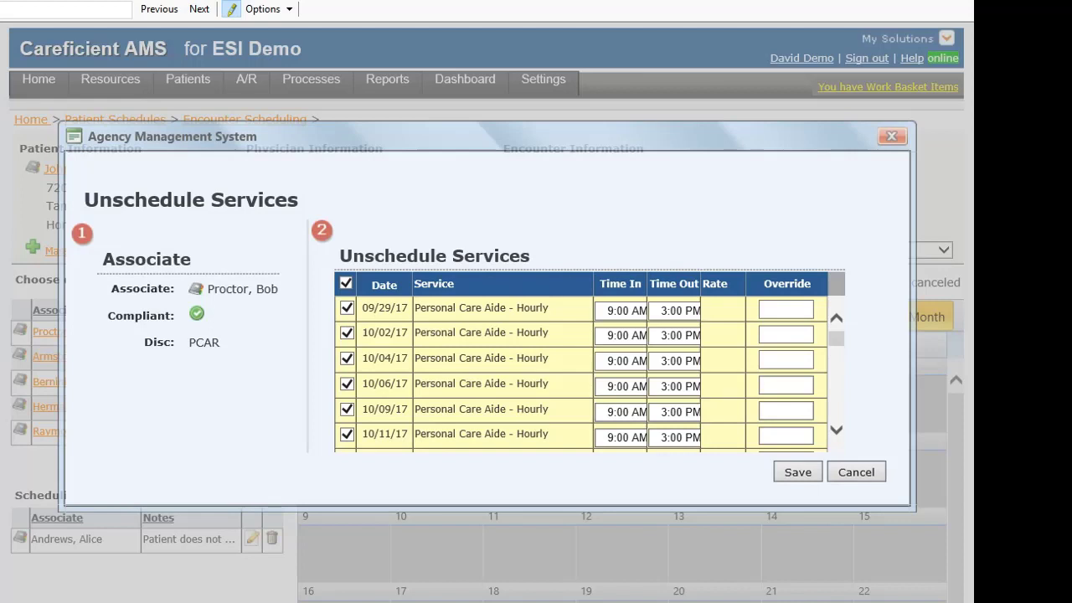
click(347, 333)
click(347, 384)
click(347, 434)
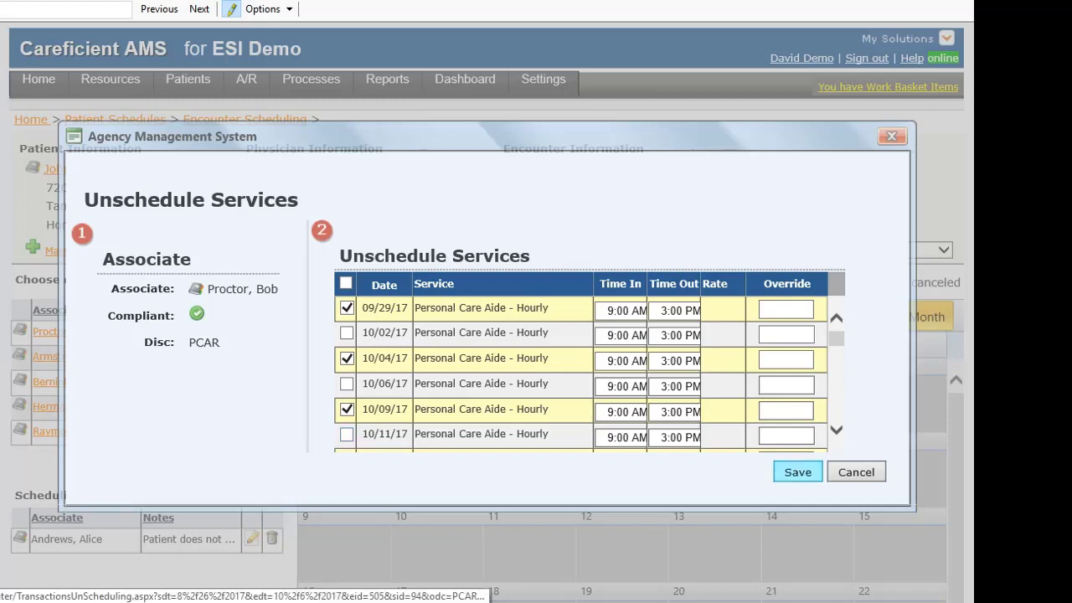
click(797, 472)
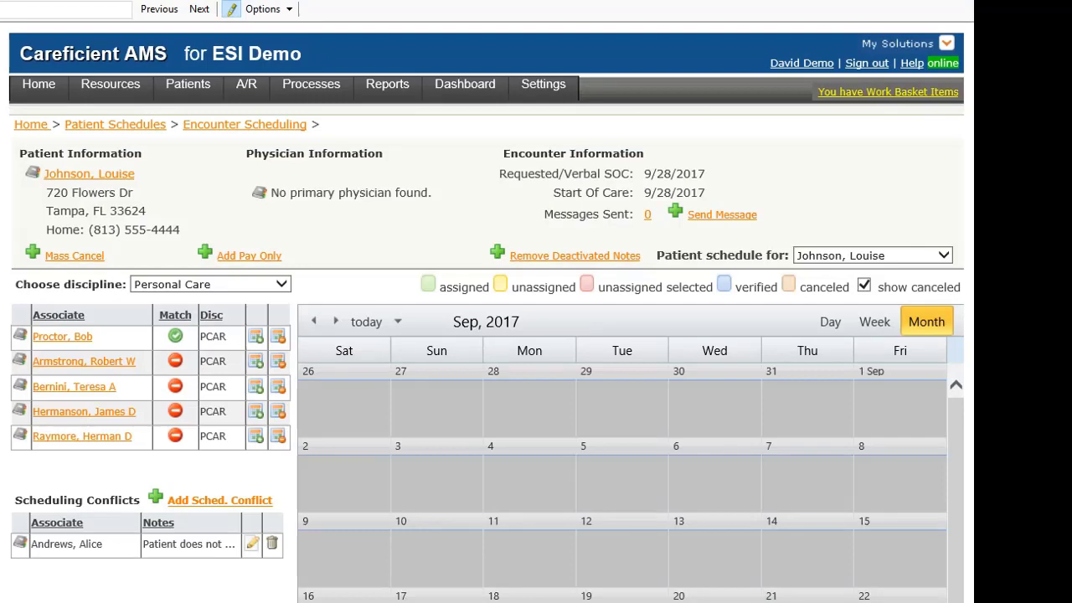
scroll(436, 161, down, 4)
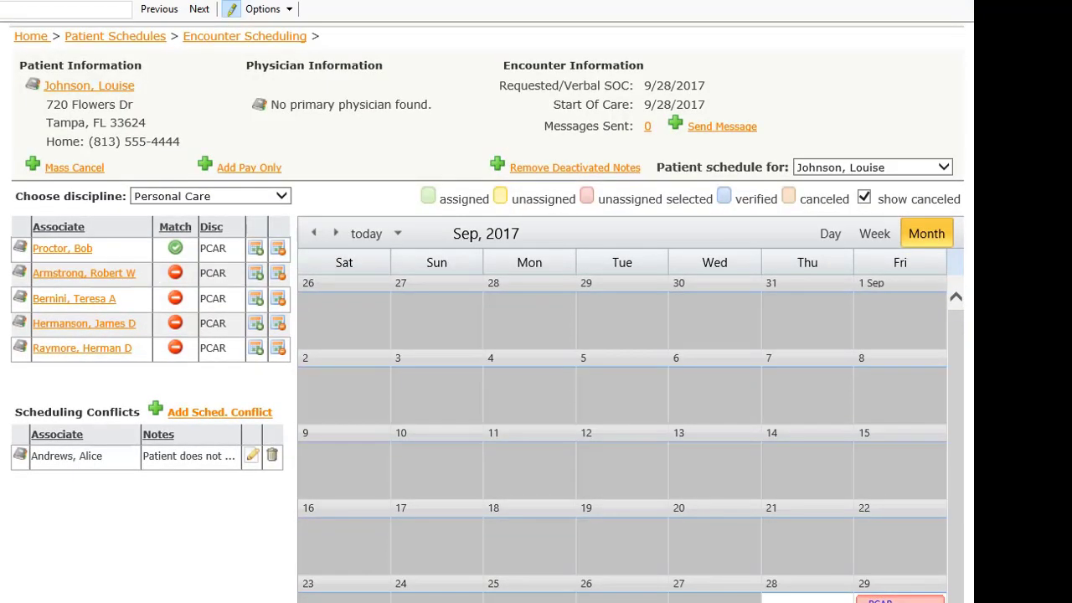
scroll(436, 184, down, 4)
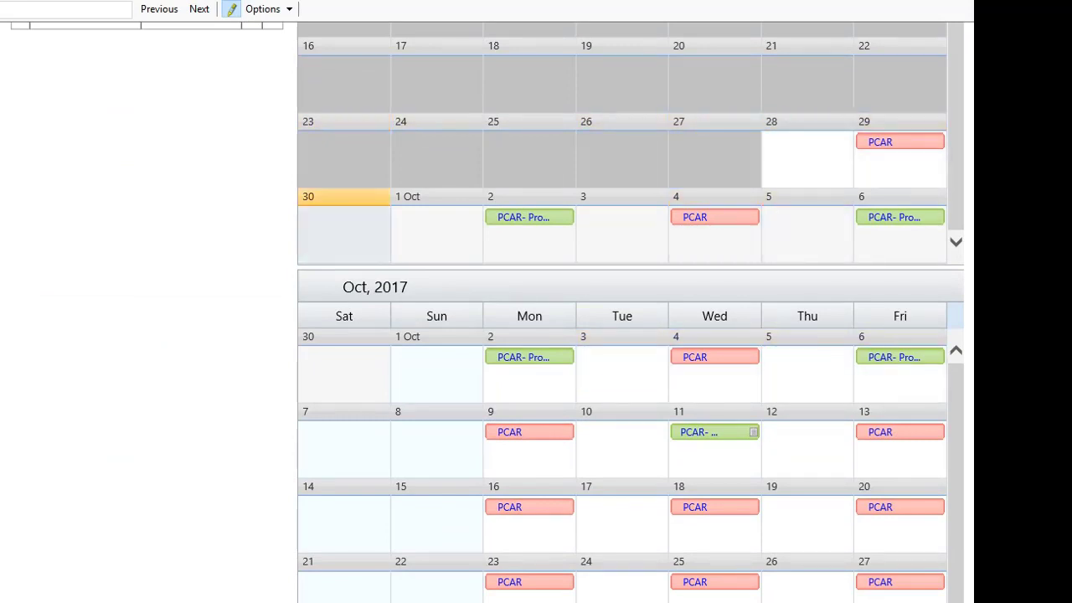
scroll(630, 313, up, 1)
scroll(631, 312, up, 4)
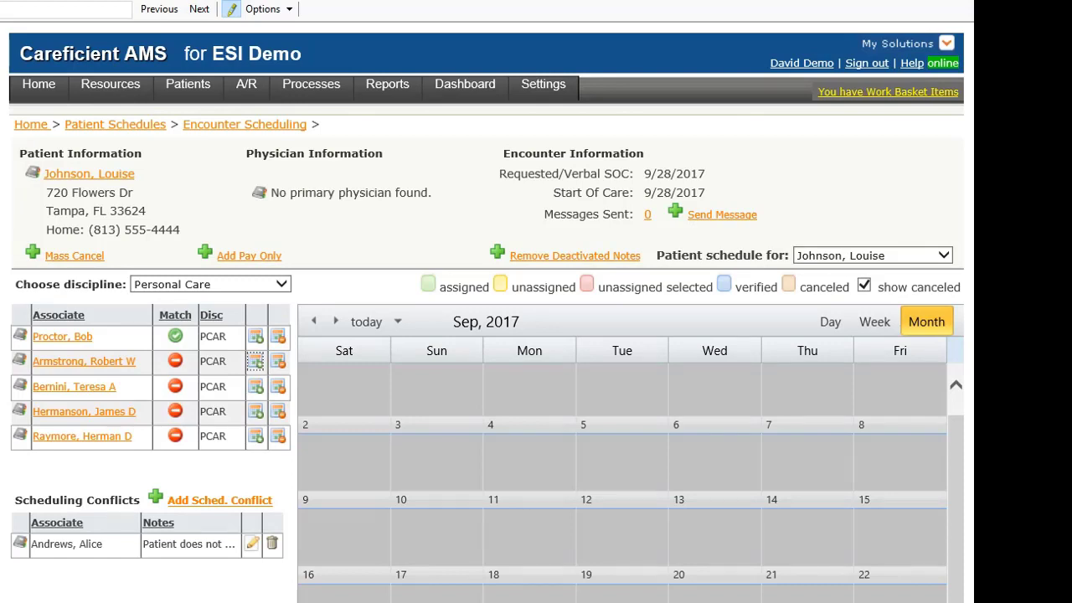
Assign all open Personal Care visits to the second associate, keeping 9:00 AM–3:00 PM times.
click(255, 361)
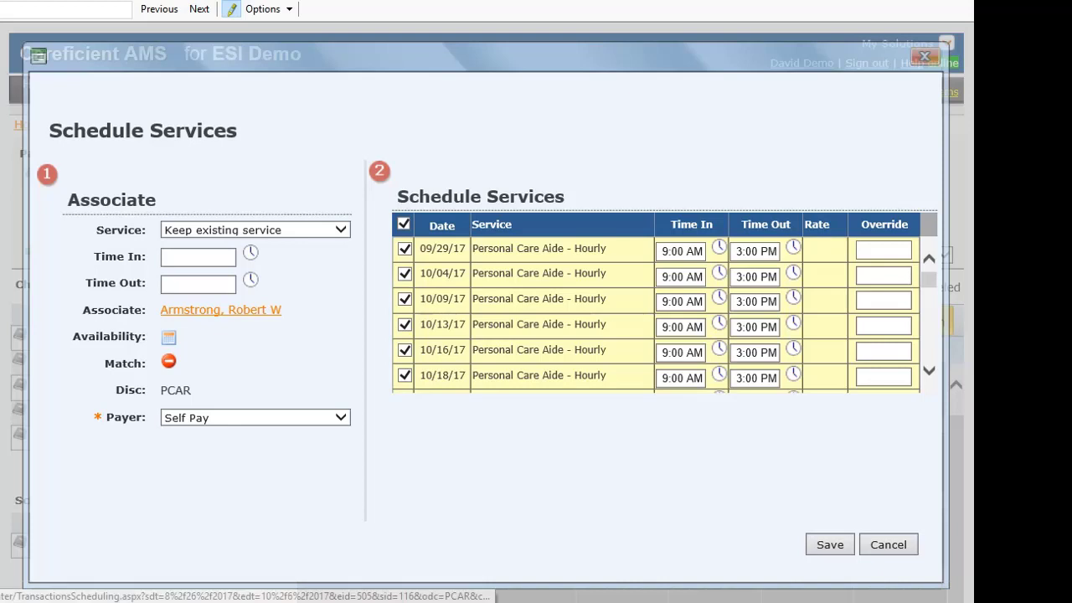
click(830, 544)
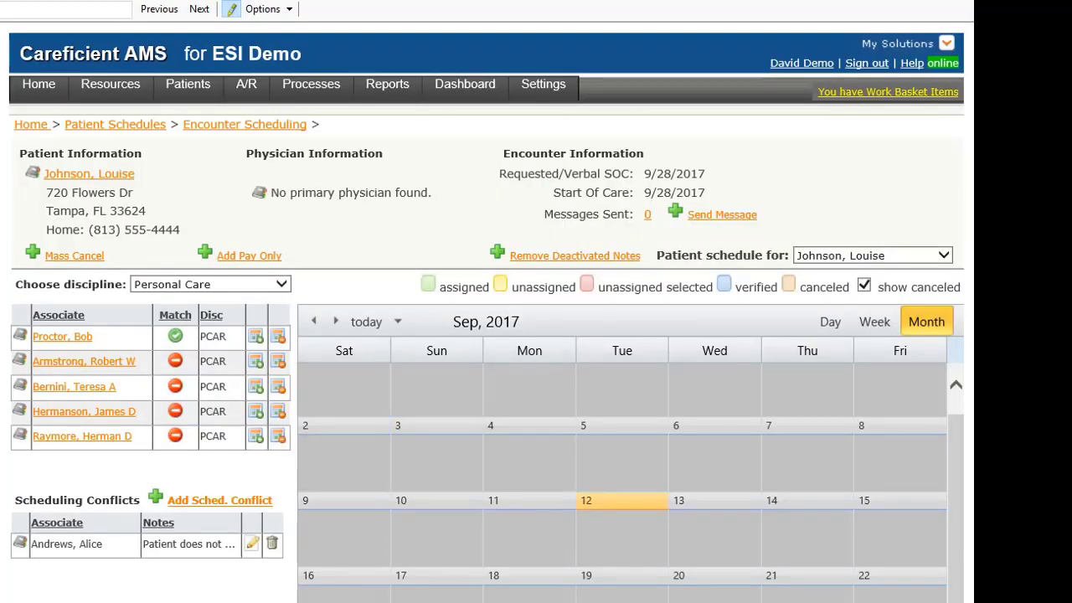
scroll(503, 500, down, 2)
scroll(502, 500, down, 3)
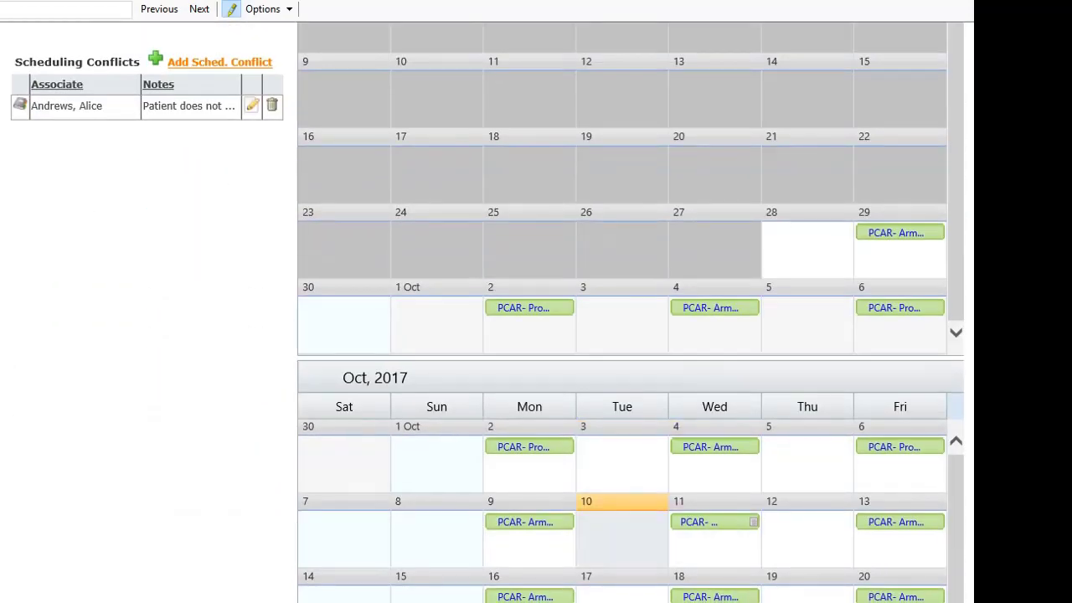
scroll(502, 500, up, 5)
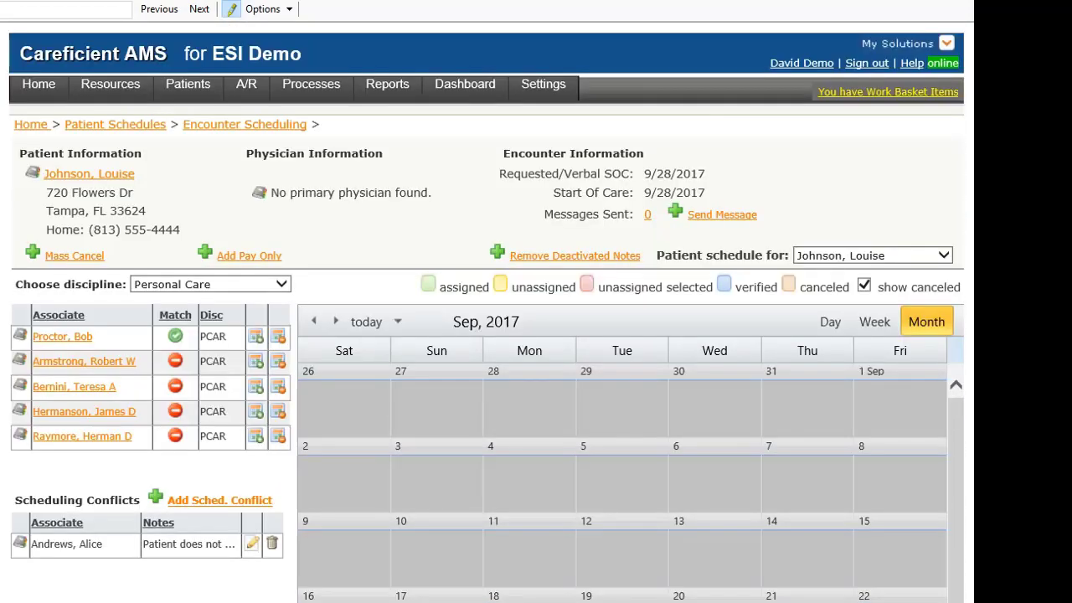